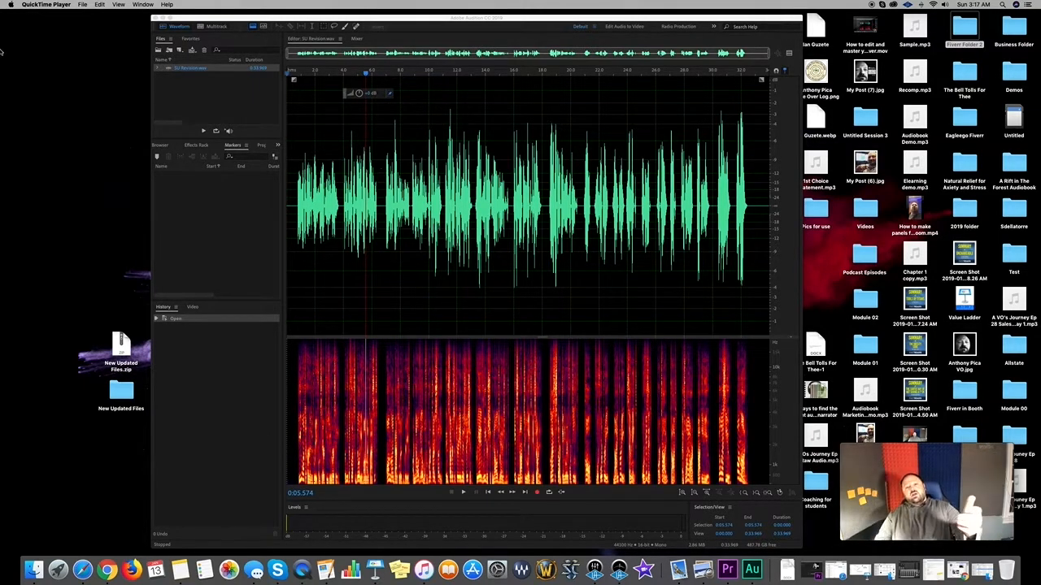
- Shift the audio editor window across the desktop and widen it to give the waveform more room
{"action": "left_click", "coordinate": [803, 75]}
{"action": "left_click_drag", "start_coordinate": [151, 105], "coordinate": [46, 103]}
{"action": "left_click_drag", "start_coordinate": [511, 18], "coordinate": [541, 19]}
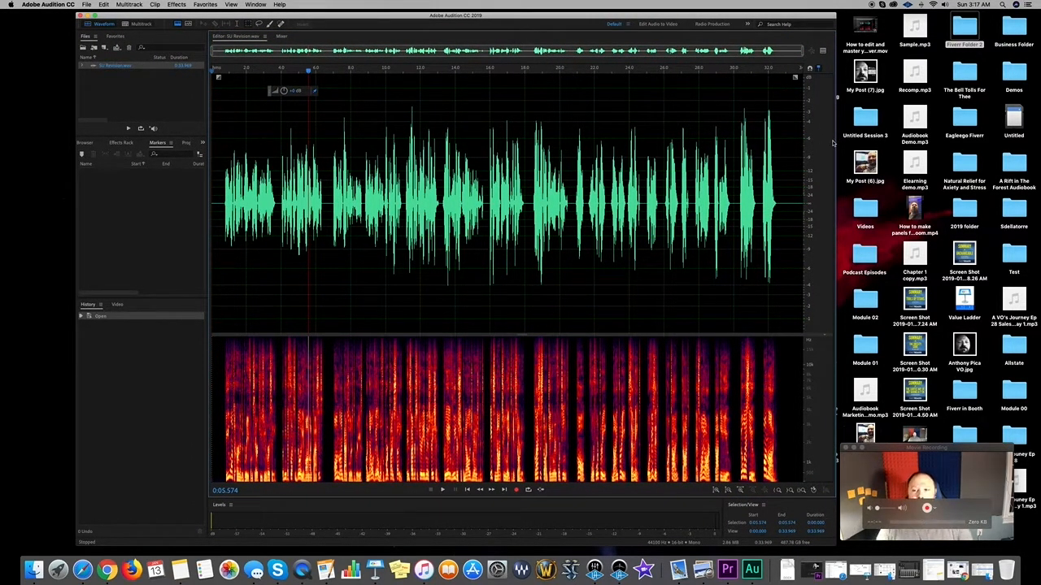
{"action": "left_click_drag", "start_coordinate": [836, 141], "coordinate": [883, 142]}
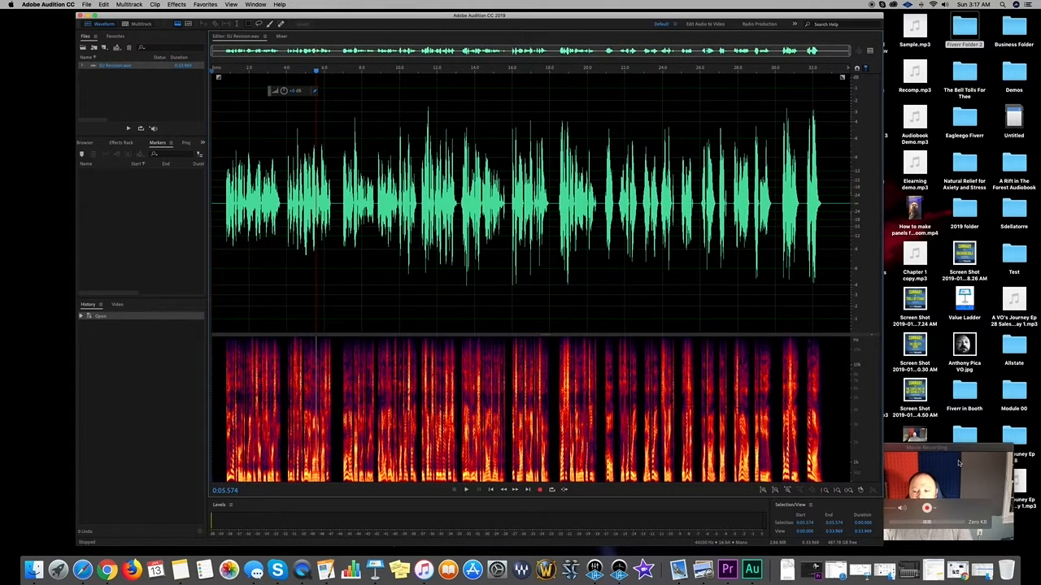
{"action": "left_click", "coordinate": [953, 452]}
{"action": "left_click_drag", "start_coordinate": [885, 406], "coordinate": [982, 398]}
{"action": "left_click", "coordinate": [996, 448]}
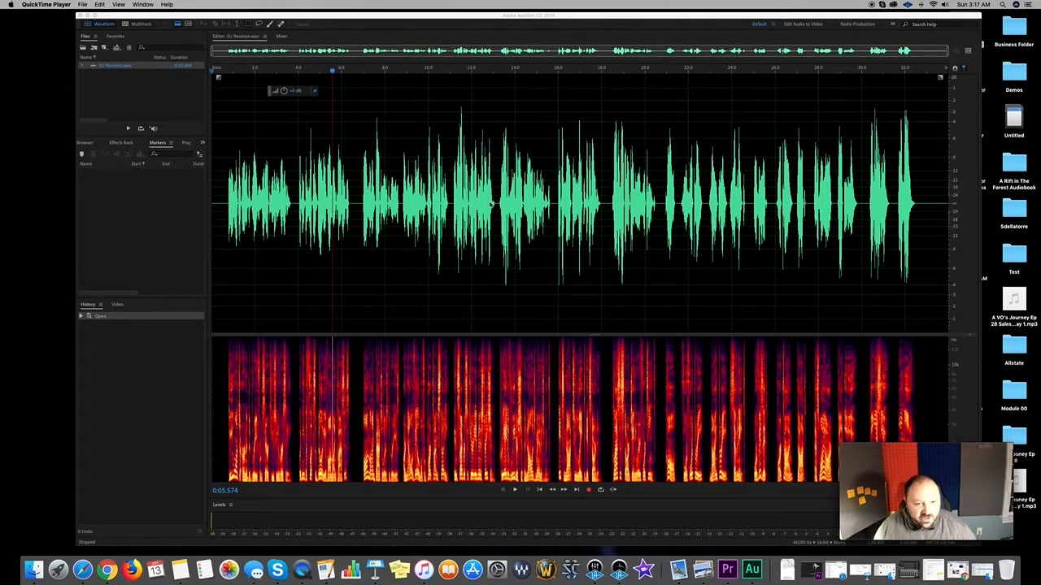
- Play the unprocessed recording from its first words and stop after about six seconds
{"action": "left_click", "coordinate": [225, 194]}
{"action": "key", "text": "space"}
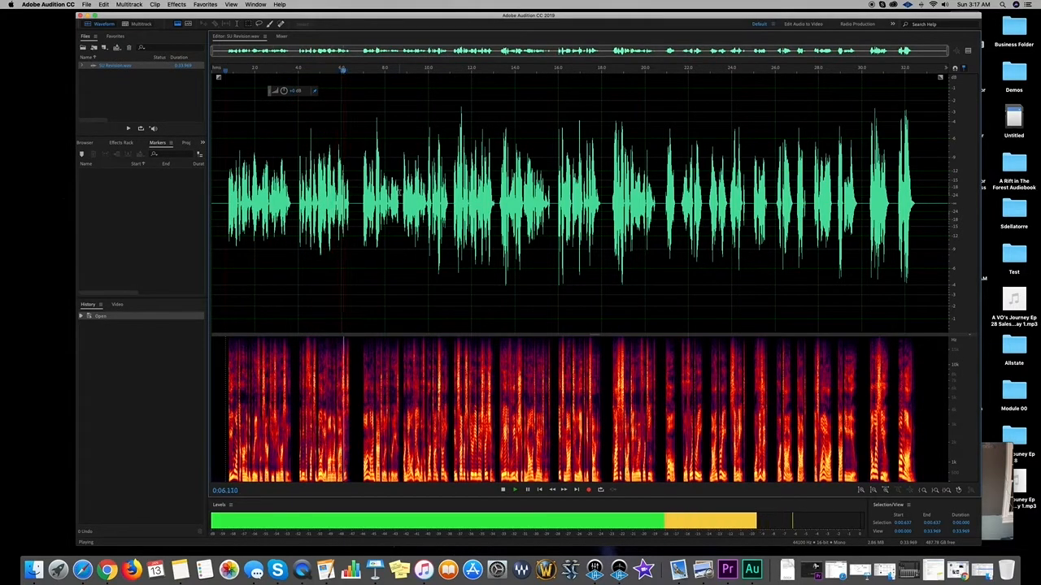
{"action": "key", "text": "space"}
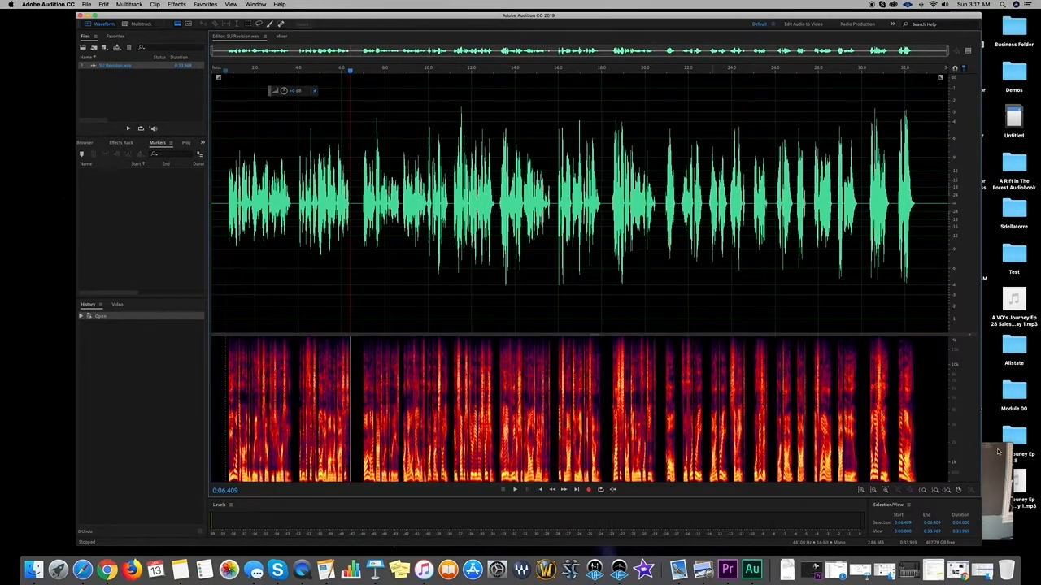
- Reposition and narrow the audio editor window so that it sits beside the webcam preview window
{"action": "left_click", "coordinate": [998, 452]}
{"action": "left_click_drag", "start_coordinate": [948, 17], "coordinate": [852, 18]}
{"action": "left_click", "coordinate": [988, 458]}
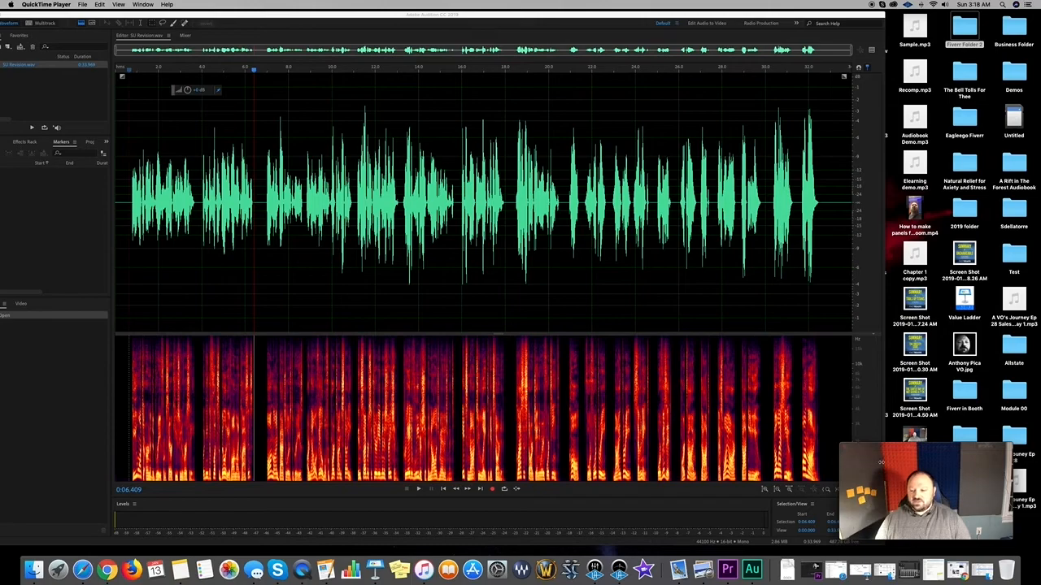
{"action": "left_click_drag", "start_coordinate": [881, 462], "coordinate": [908, 459]}
{"action": "left_click_drag", "start_coordinate": [885, 397], "coordinate": [860, 397]}
{"action": "left_click", "coordinate": [527, 260]}
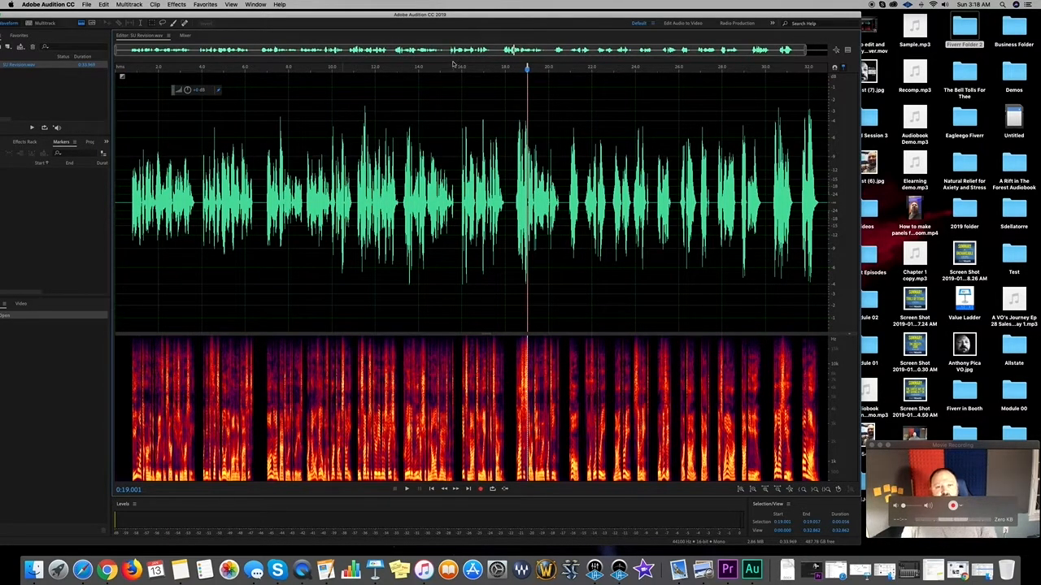
{"action": "double_click", "coordinate": [450, 18]}
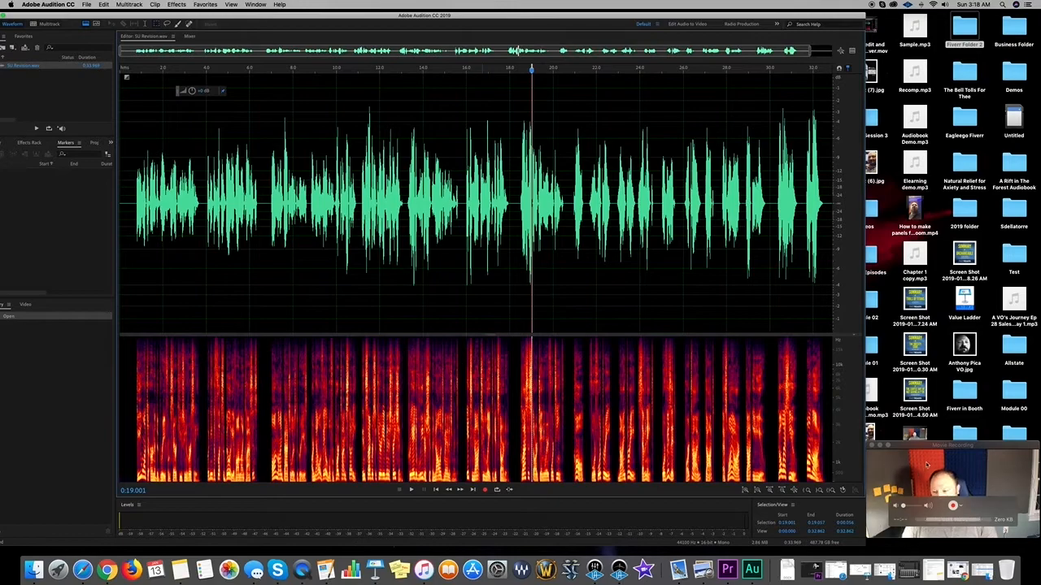
{"action": "left_click", "coordinate": [925, 466]}
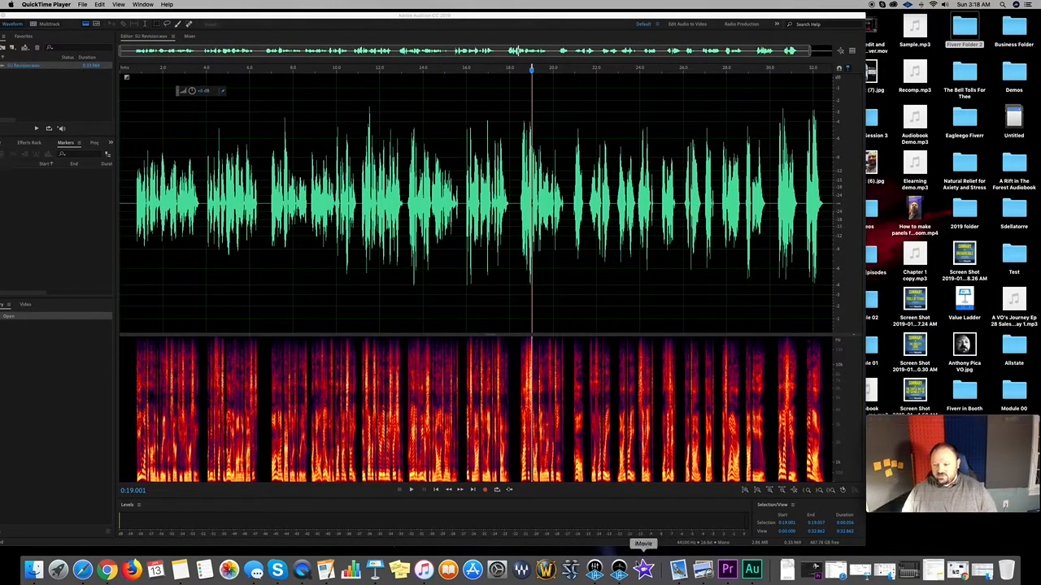
{"action": "left_click", "coordinate": [378, 201]}
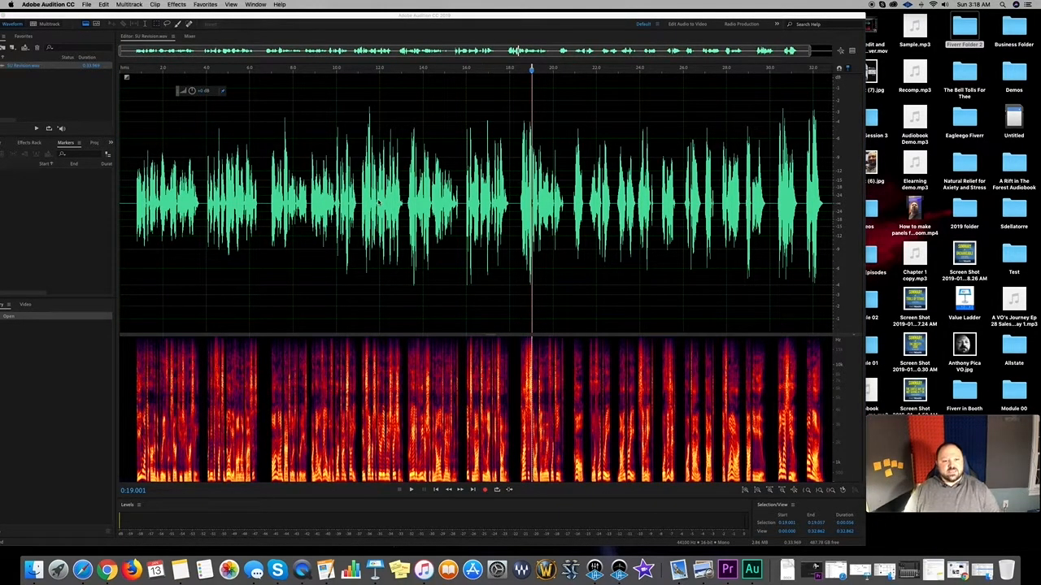
{"action": "left_click", "coordinate": [512, 198]}
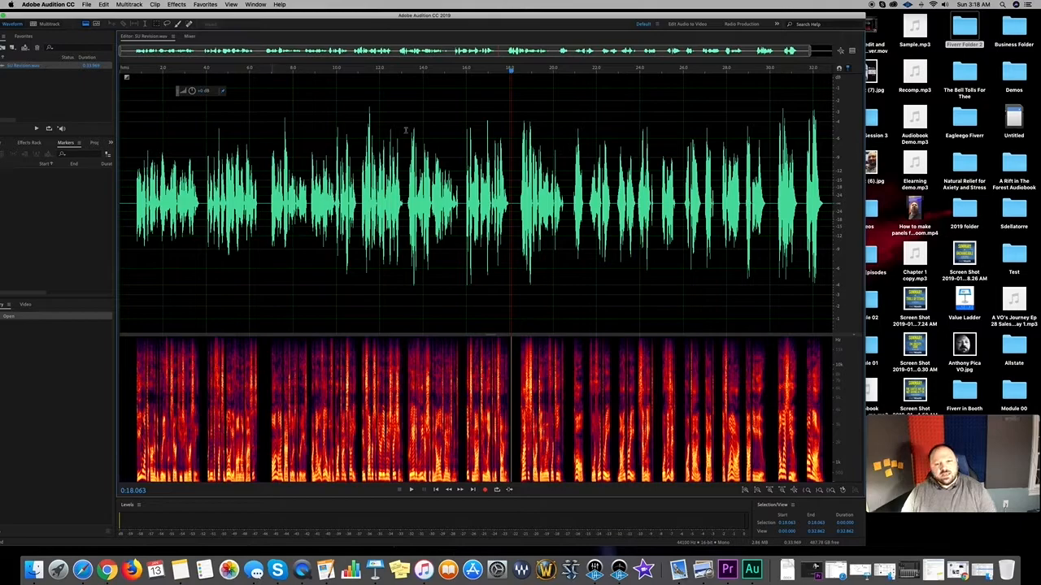
{"action": "left_click_drag", "start_coordinate": [598, 16], "coordinate": [600, 16]}
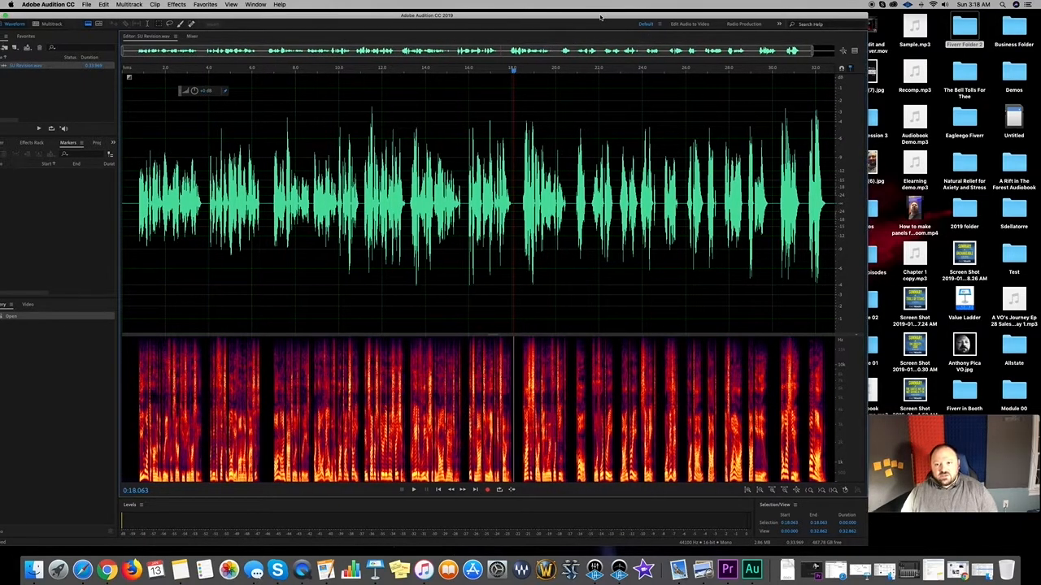
{"action": "left_click", "coordinate": [233, 210]}
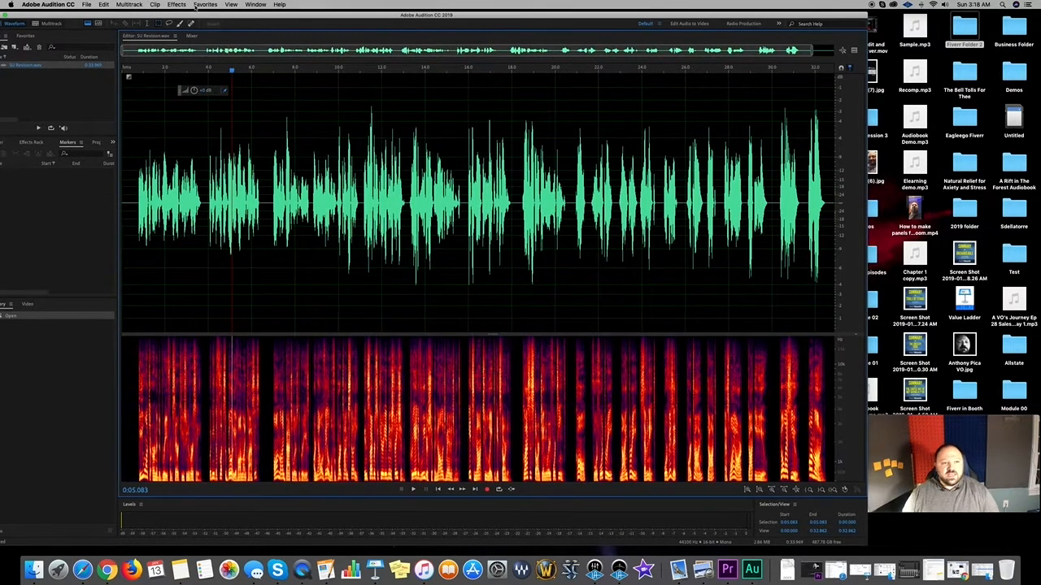
- Open the Parametric Equalizer effect for the recording
{"action": "left_click", "coordinate": [169, 5]}
{"action": "mouse_move", "coordinate": [275, 122]}
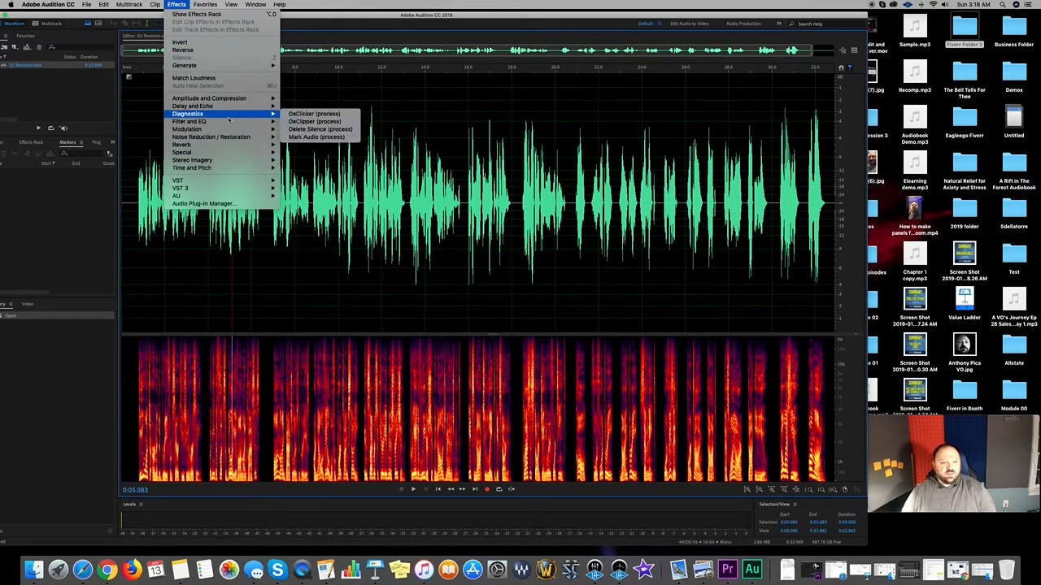
{"action": "left_click", "coordinate": [63, 24]}
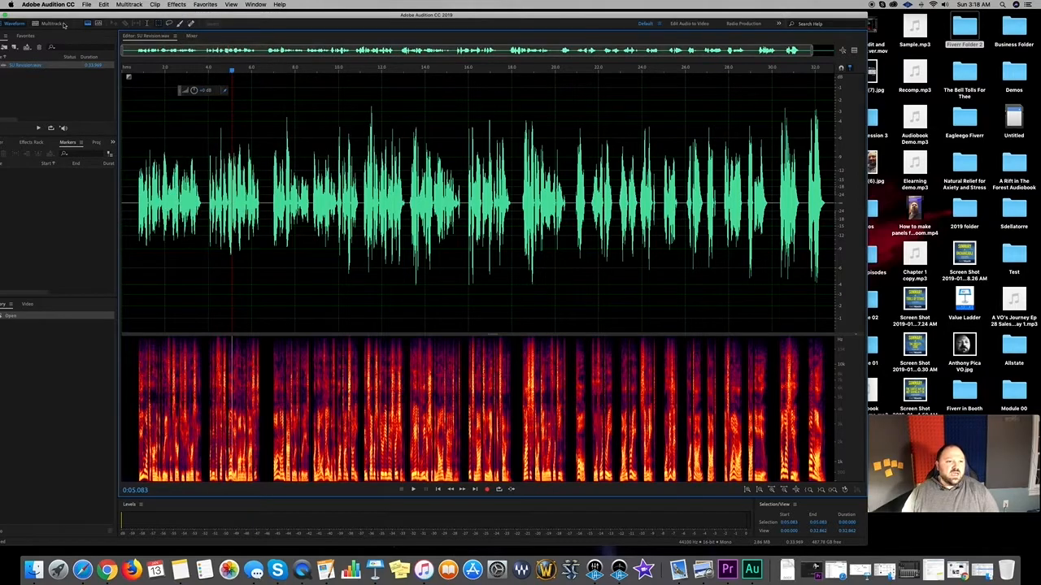
{"action": "left_click", "coordinate": [172, 5]}
{"action": "mouse_move", "coordinate": [195, 122]}
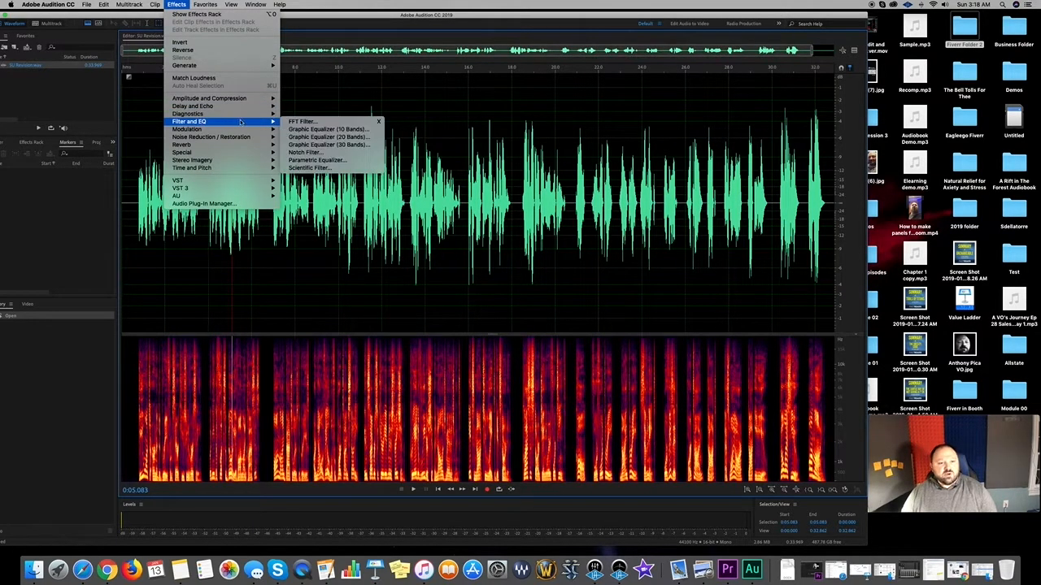
{"action": "left_click", "coordinate": [297, 161]}
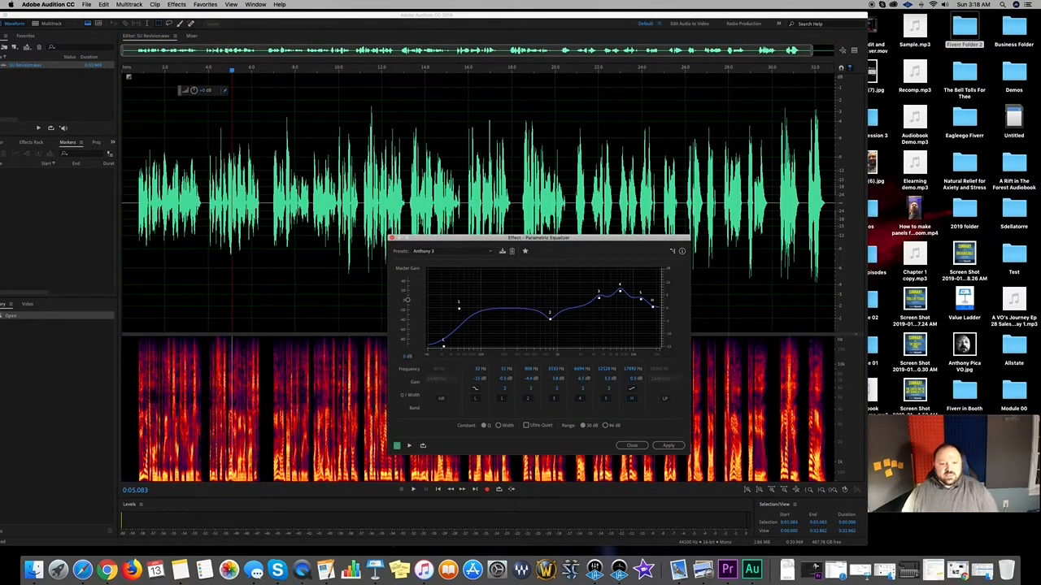
- Preview the start of the recording through the equalizer's currently loaded preset
{"action": "left_click", "coordinate": [136, 200]}
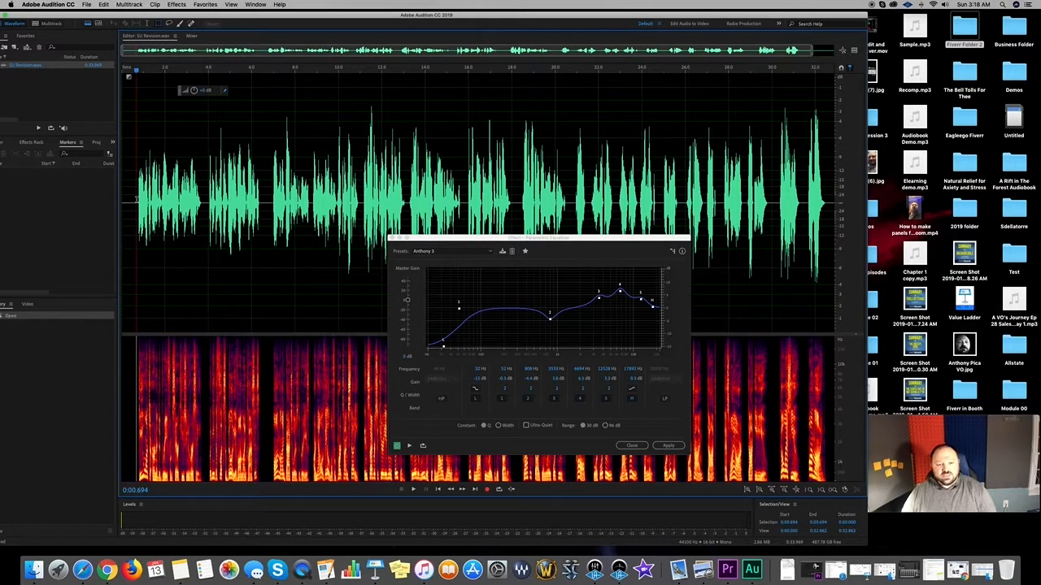
{"action": "key", "text": "space"}
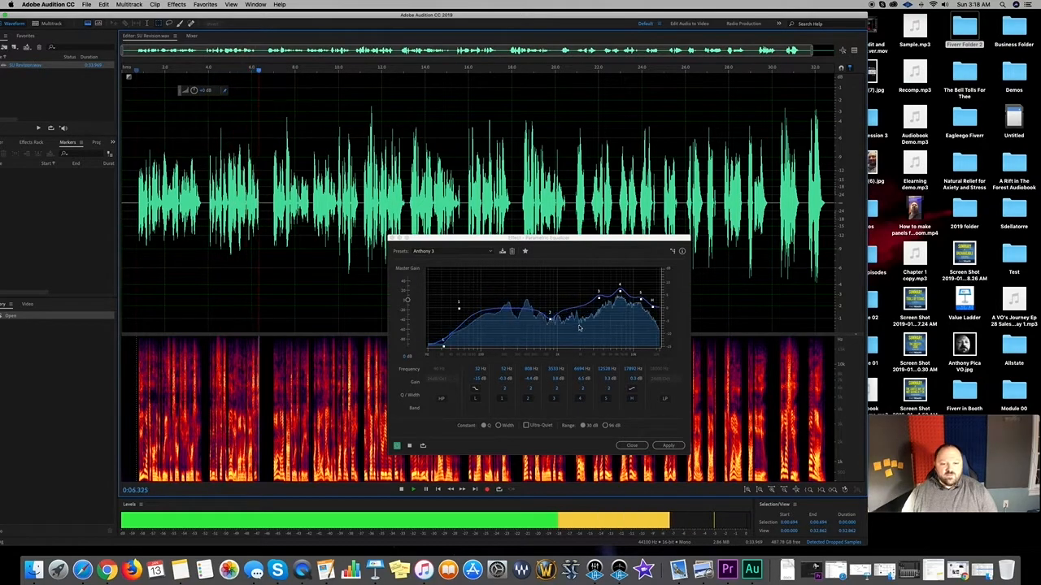
{"action": "key", "text": "space"}
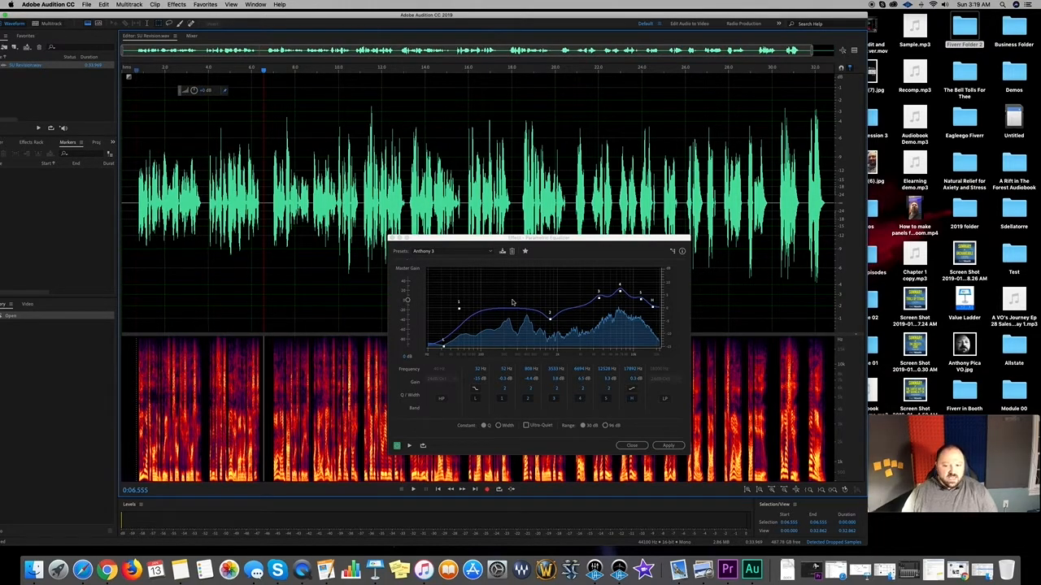
- Try raising equalizer band 1 to about 1.1 dB and band 4 to about 7.9 dB during playback, and reload custom preset 3
{"action": "left_click", "coordinate": [459, 311]}
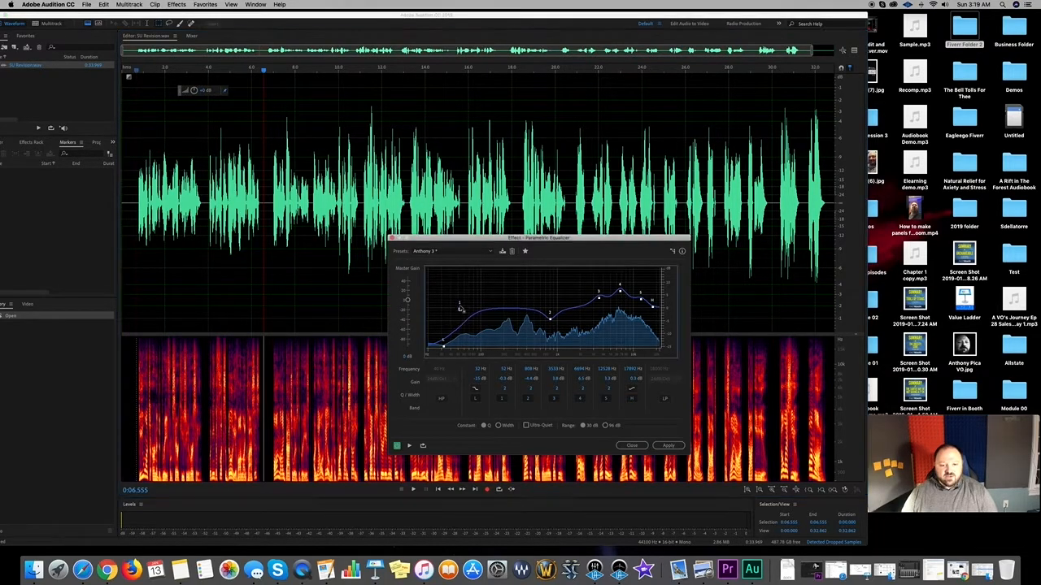
{"action": "key", "text": "space"}
{"action": "mouse_move", "coordinate": [621, 291]}
{"action": "left_mouse_down"}
{"action": "mouse_move", "coordinate": [549, 334]}
{"action": "mouse_move", "coordinate": [474, 336]}
{"action": "mouse_move", "coordinate": [499, 314]}
{"action": "mouse_move", "coordinate": [593, 279]}
{"action": "mouse_move", "coordinate": [646, 274]}
{"action": "mouse_move", "coordinate": [491, 279]}
{"action": "mouse_move", "coordinate": [561, 293]}
{"action": "mouse_move", "coordinate": [438, 294]}
{"action": "mouse_move", "coordinate": [528, 286]}
{"action": "mouse_move", "coordinate": [569, 297]}
{"action": "mouse_move", "coordinate": [627, 283]}
{"action": "left_mouse_up"}
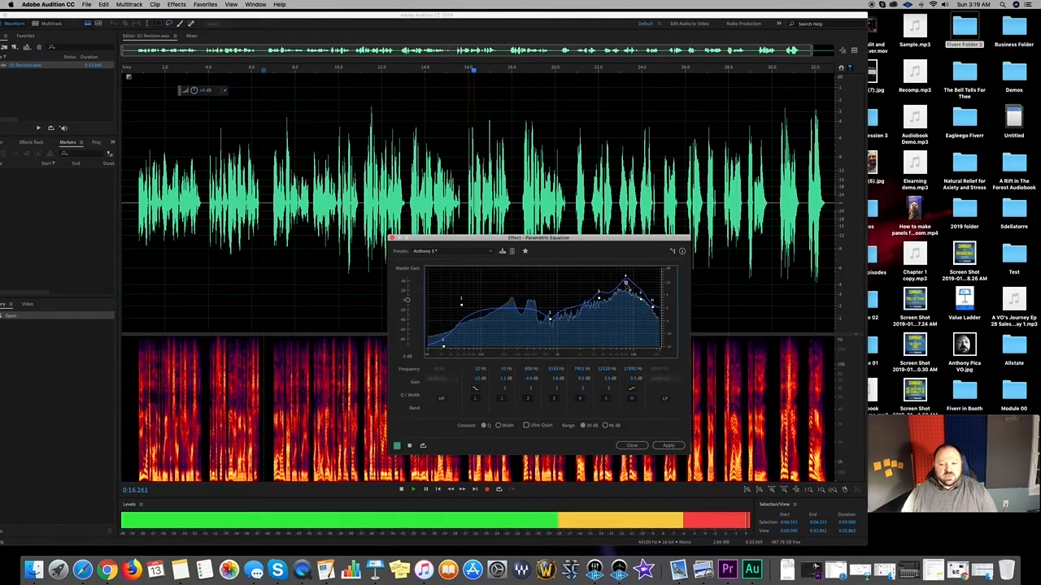
{"action": "key", "text": "space"}
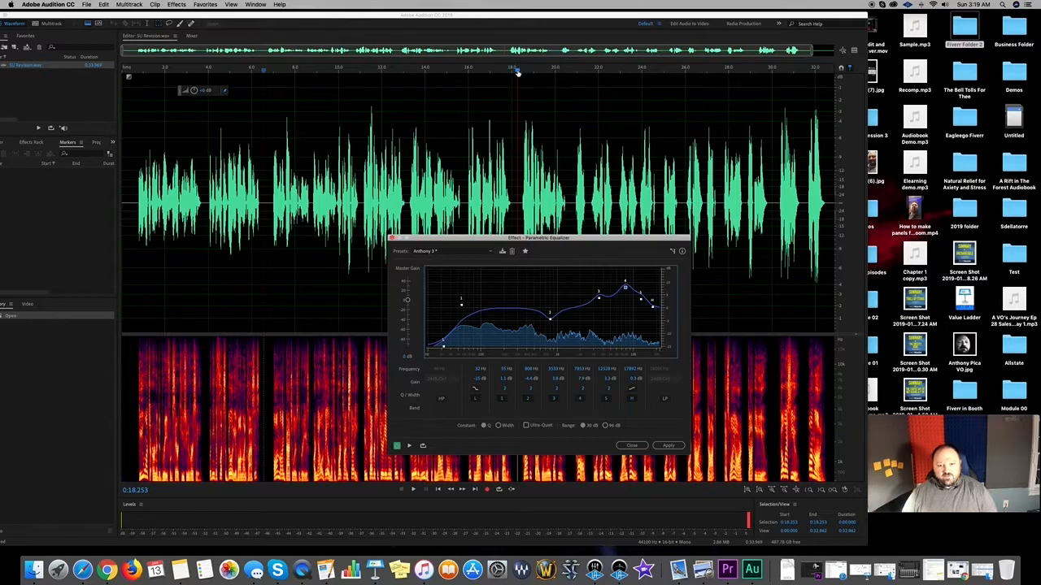
{"action": "key", "text": "space"}
{"action": "key", "text": "space"}
{"action": "left_click", "coordinate": [443, 252]}
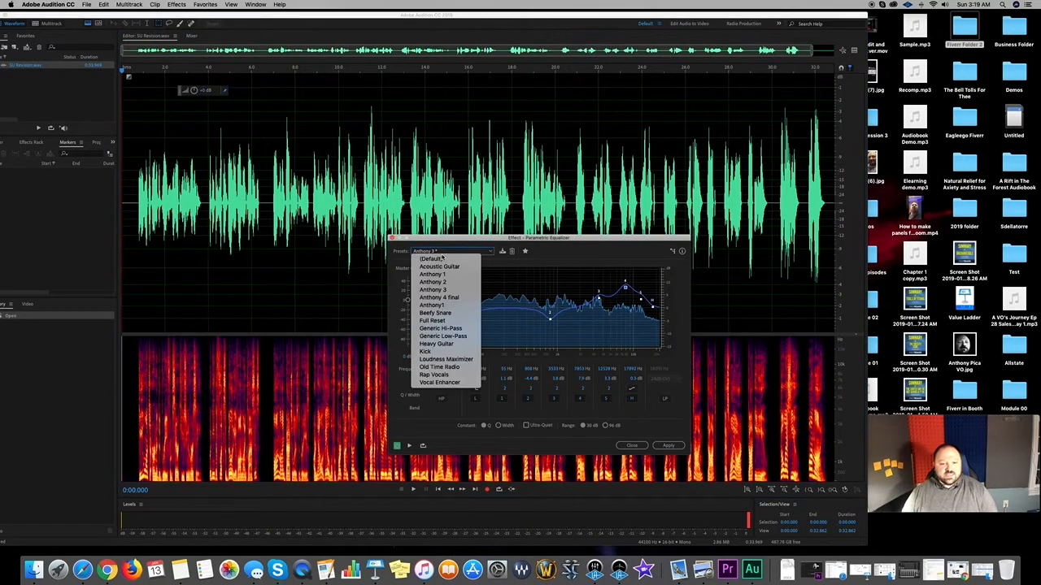
{"action": "left_click", "coordinate": [448, 291]}
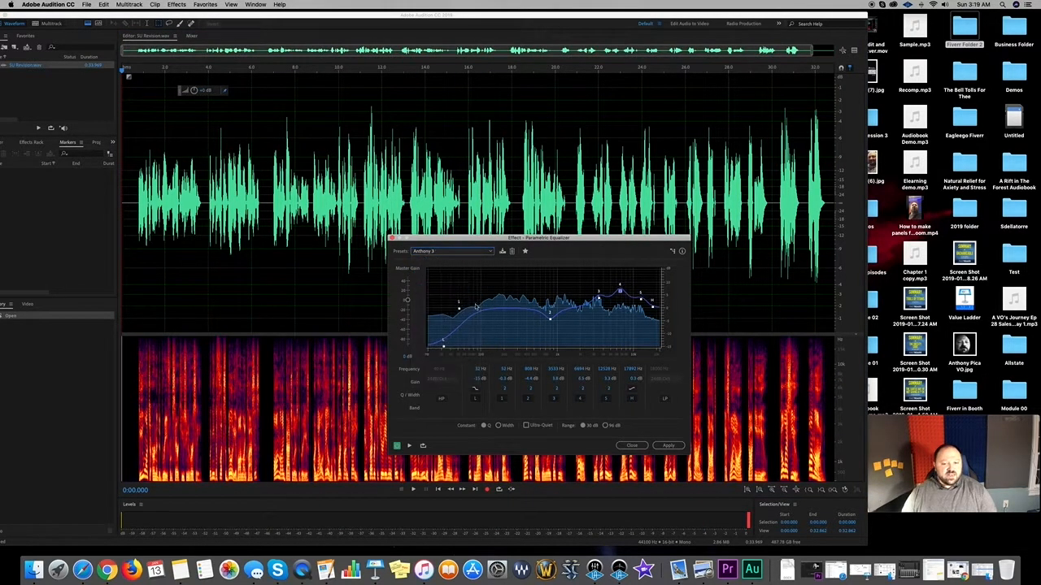
- Compare the flat (Default) equalizer preset with custom preset 3 while playing the recording from the beginning
{"action": "left_click", "coordinate": [450, 252]}
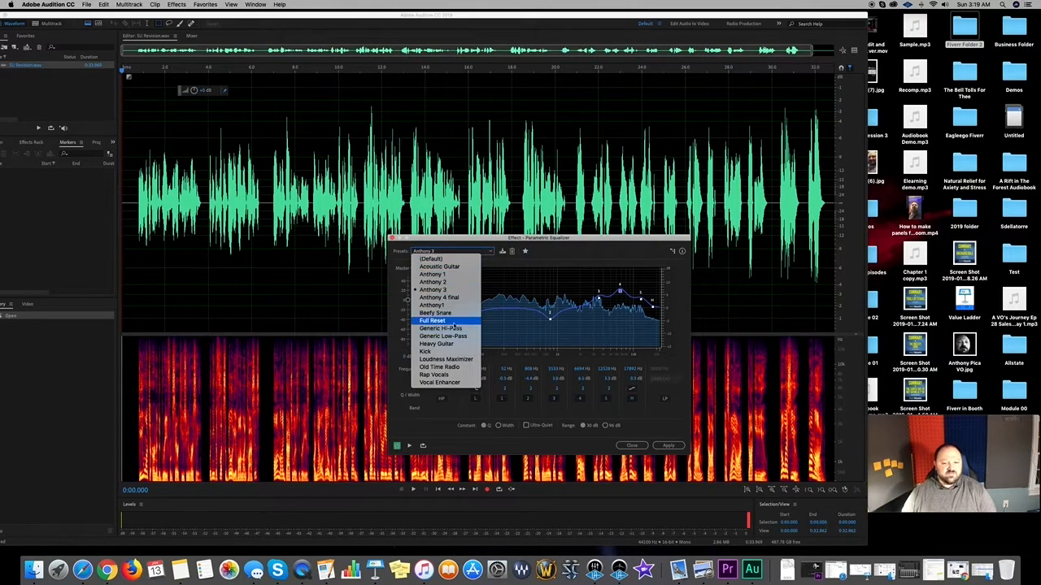
{"action": "left_click", "coordinate": [446, 258]}
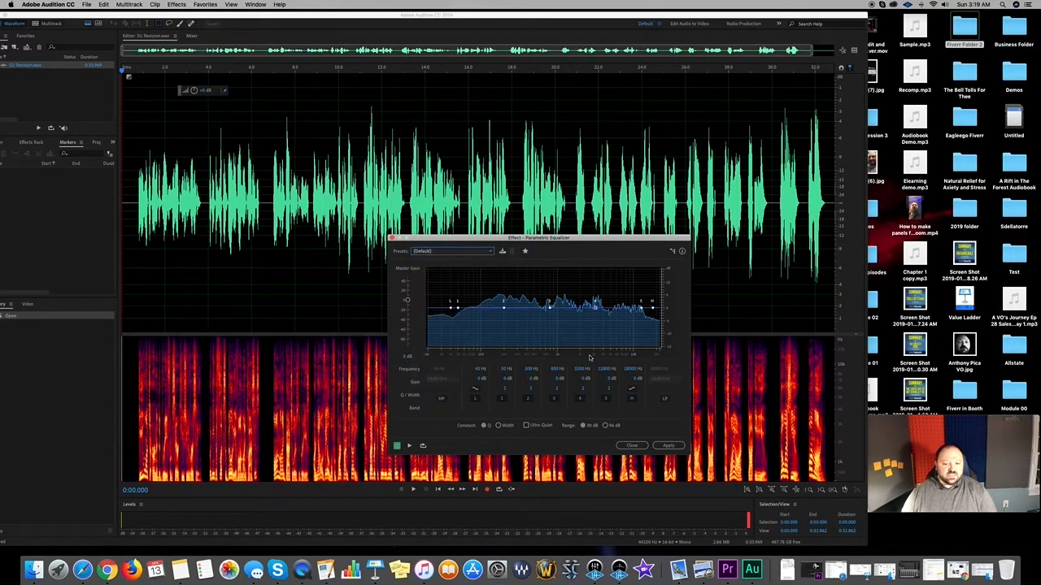
{"action": "key", "text": "space"}
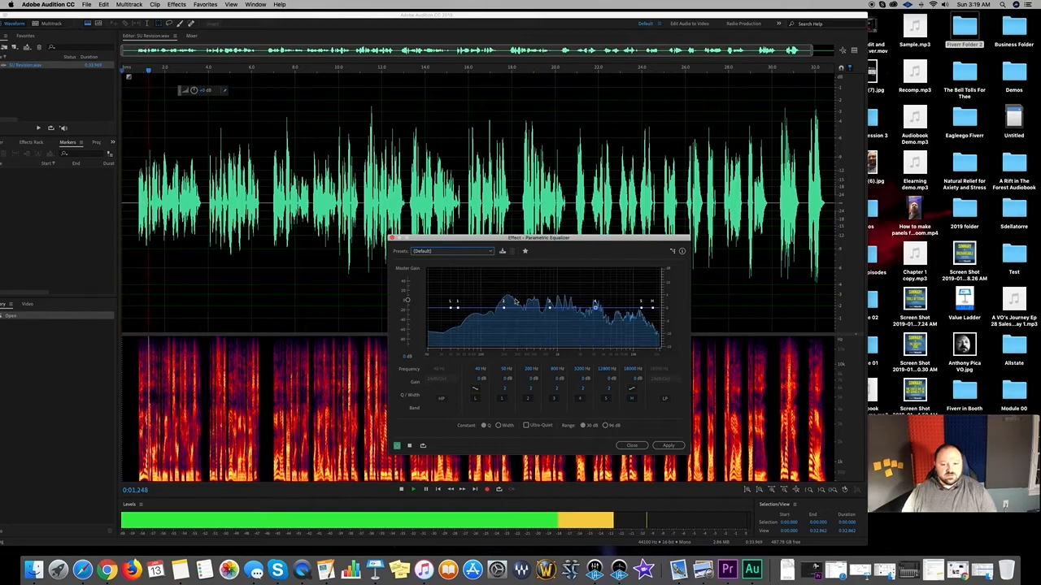
{"action": "left_click", "coordinate": [471, 256]}
{"action": "left_click", "coordinate": [443, 295]}
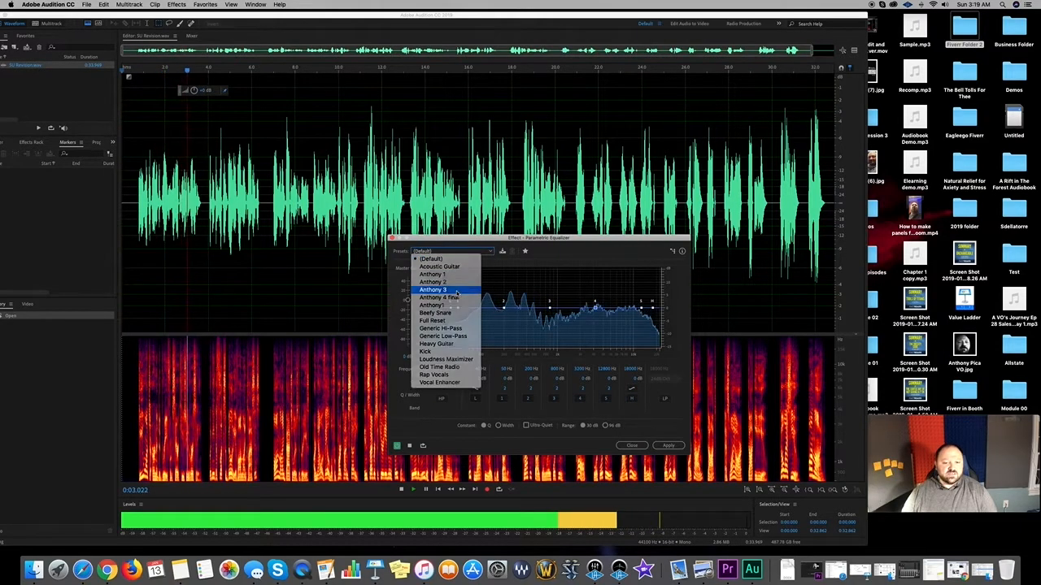
- Bypass and re-enable the equalizer during playback to compare the sound with and without it, and stop the preview
{"action": "left_click", "coordinate": [397, 446]}
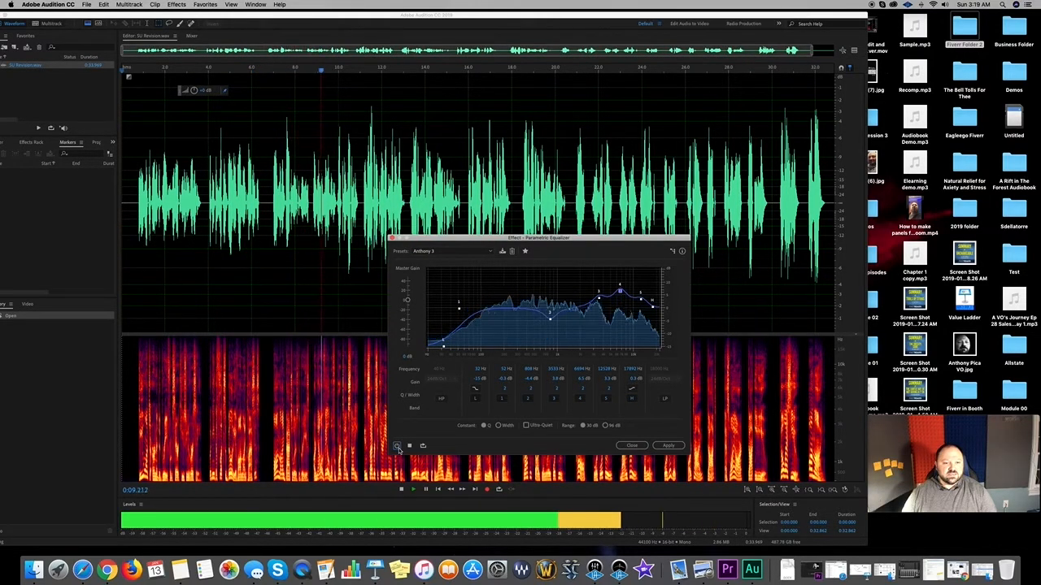
{"action": "left_click", "coordinate": [397, 446]}
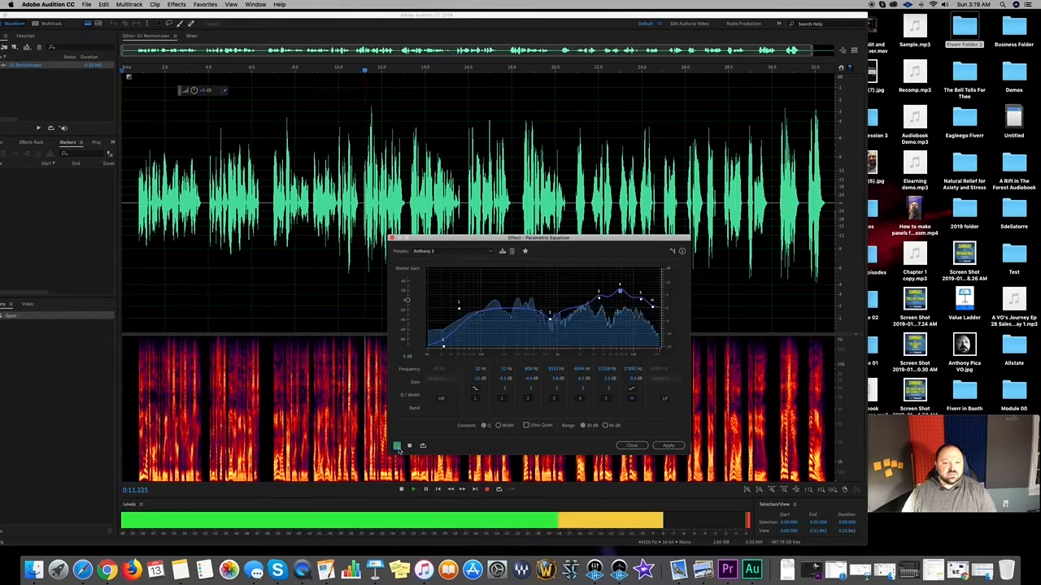
{"action": "left_click", "coordinate": [409, 445]}
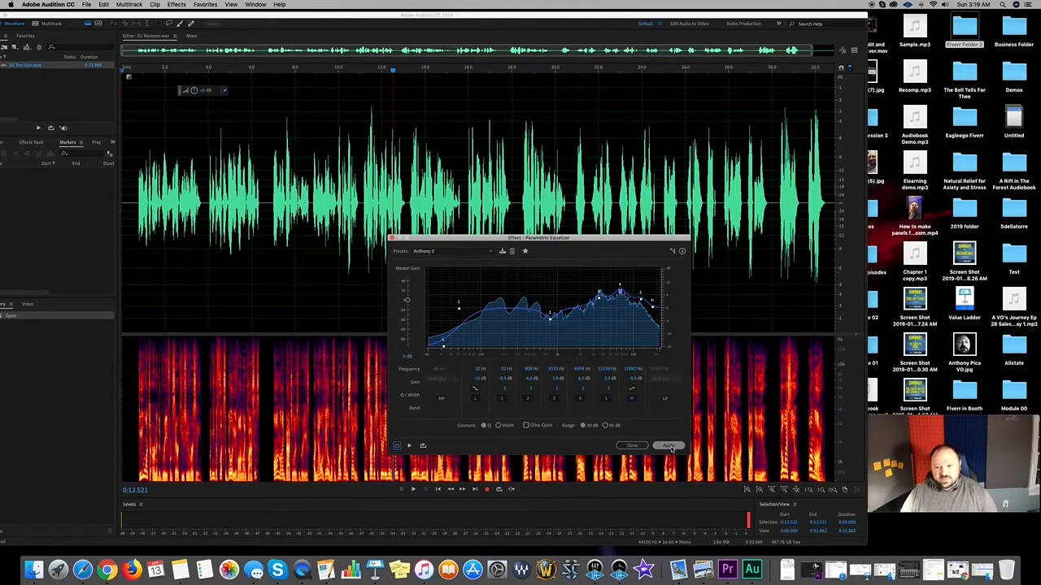
- Apply the Parametric Equalizer with custom preset 3 to the whole recording and inspect its tallest peaks
{"action": "left_click", "coordinate": [670, 447]}
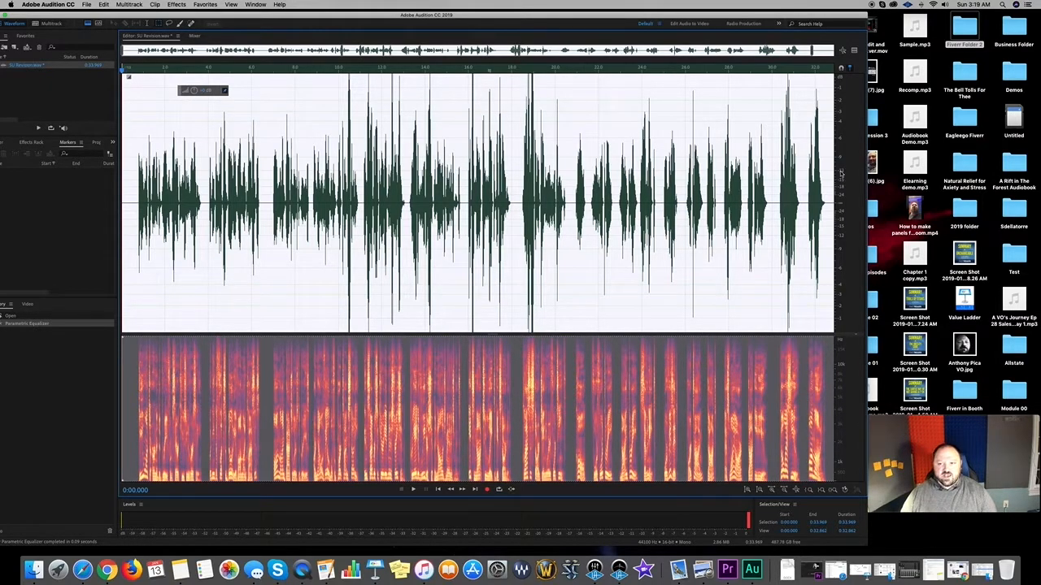
{"action": "scroll", "coordinate": [841, 173], "scroll_direction": "down", "scroll_amount": 2}
{"action": "scroll", "coordinate": [841, 173], "scroll_direction": "up", "scroll_amount": 1}
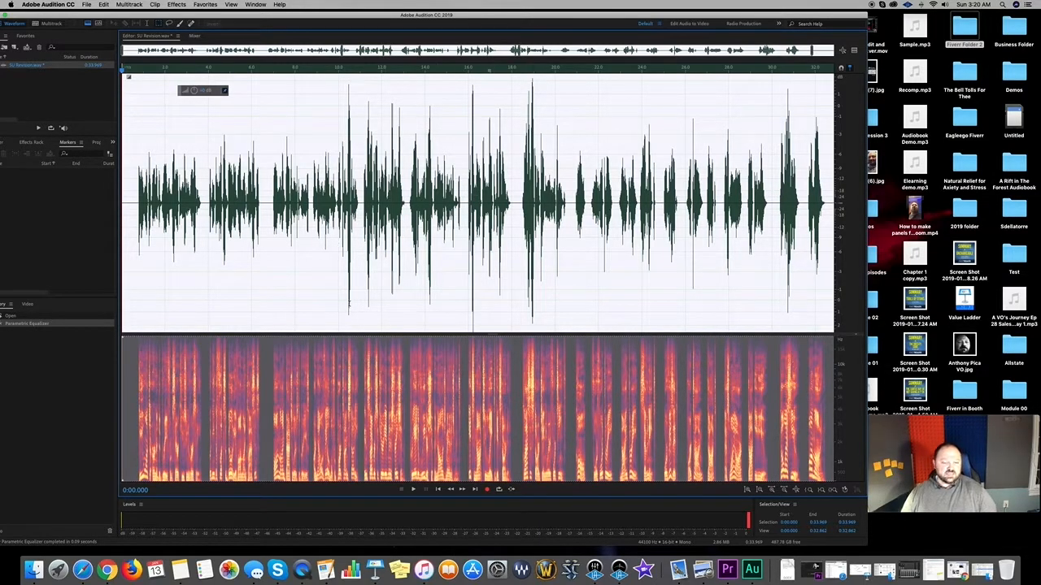
{"action": "double_click", "coordinate": [179, 16]}
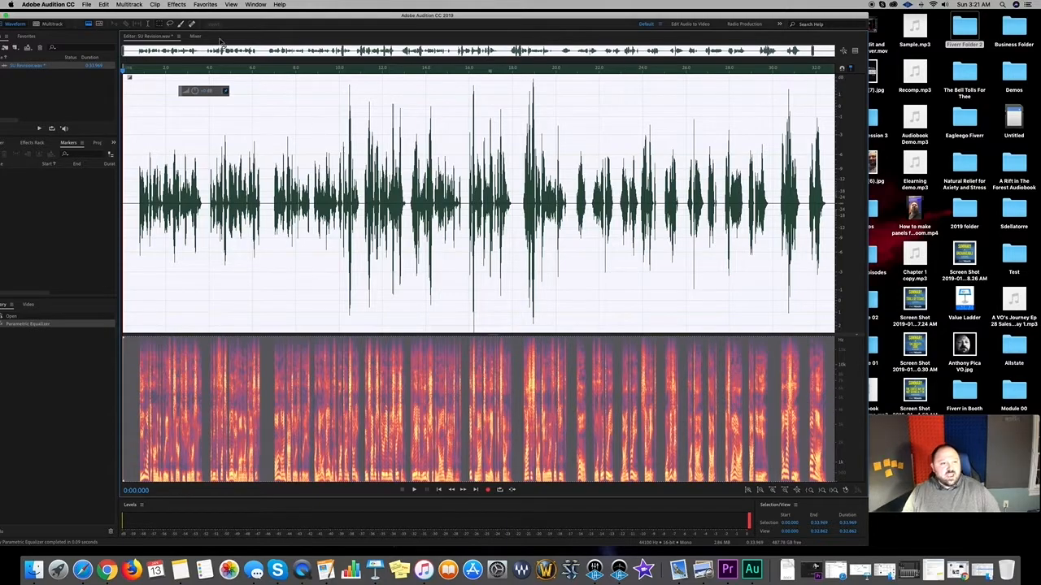
- Apply the Hard Limiter in True Peak mode with a -3.0 dB maximum amplitude to the whole recording, and clear the selection
{"action": "left_click", "coordinate": [177, 5]}
{"action": "mouse_move", "coordinate": [209, 97]}
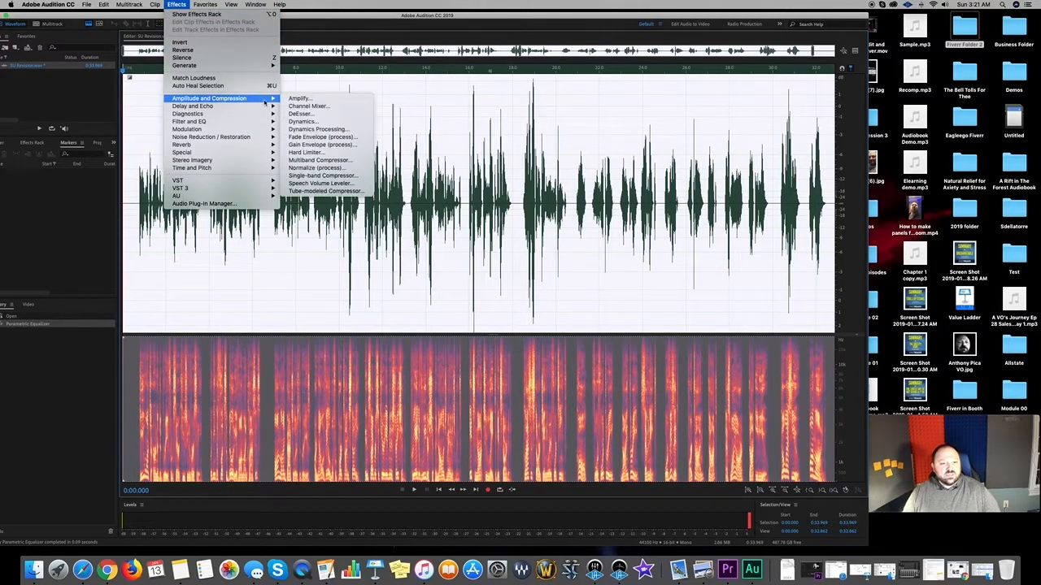
{"action": "left_click", "coordinate": [306, 152]}
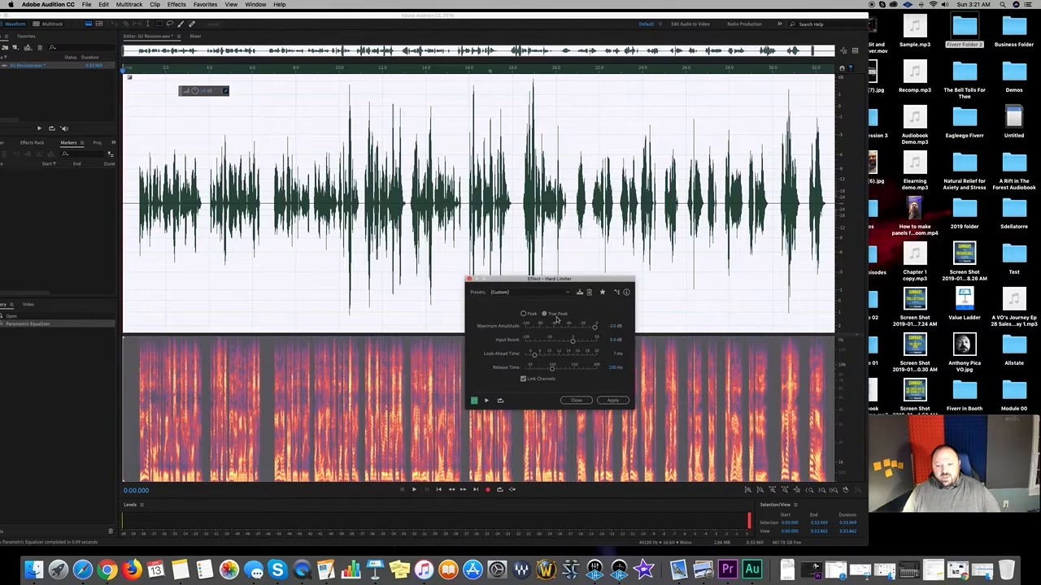
{"action": "left_click", "coordinate": [612, 400]}
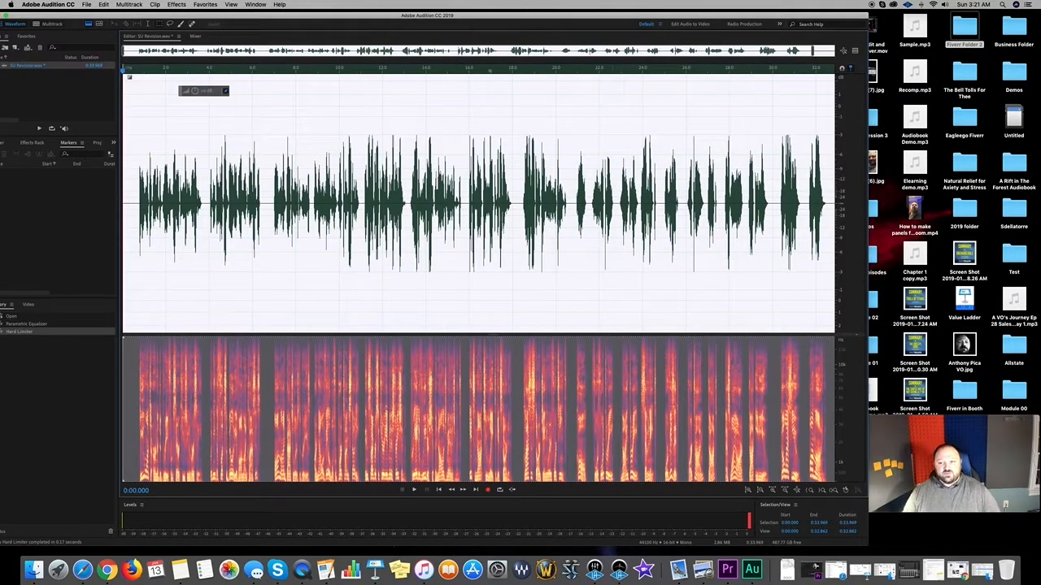
{"action": "left_click", "coordinate": [551, 203]}
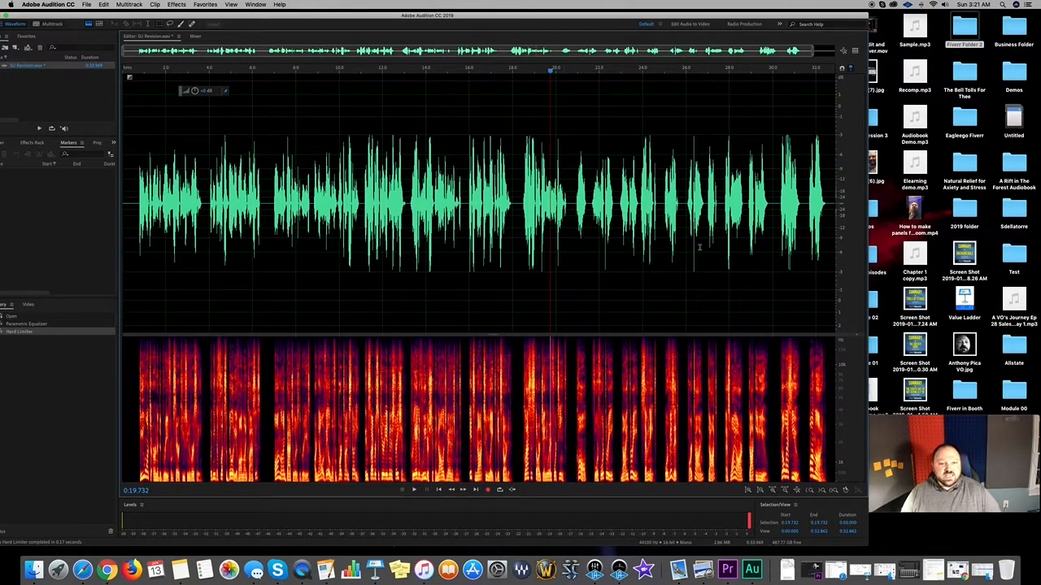
{"action": "scroll", "coordinate": [604, 160], "scroll_direction": "down", "scroll_amount": 1}
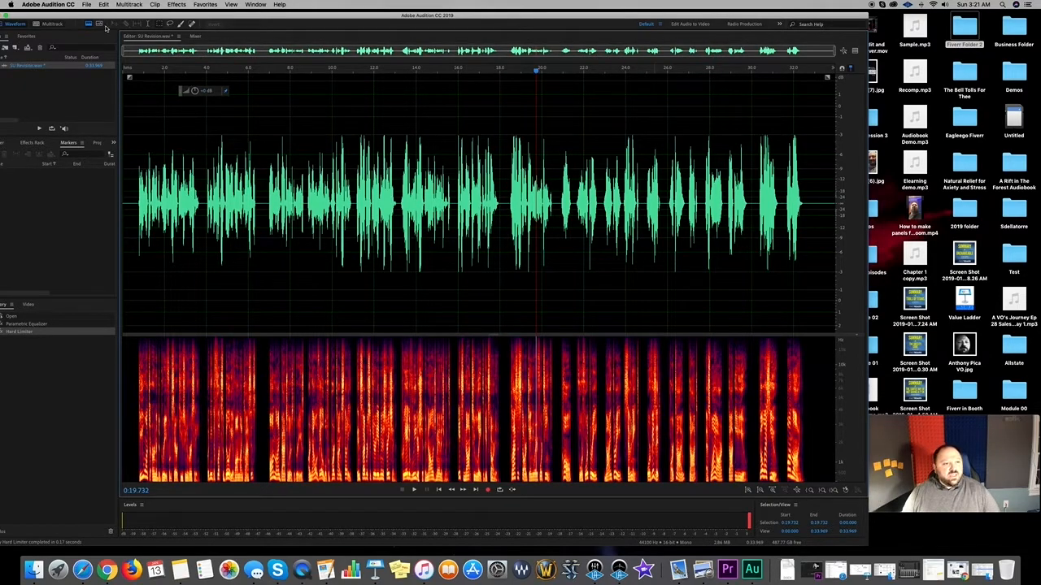
- Switch to the Loudness workspace and choose Total RMS as the Match Loudness standard
{"action": "left_click", "coordinate": [779, 25]}
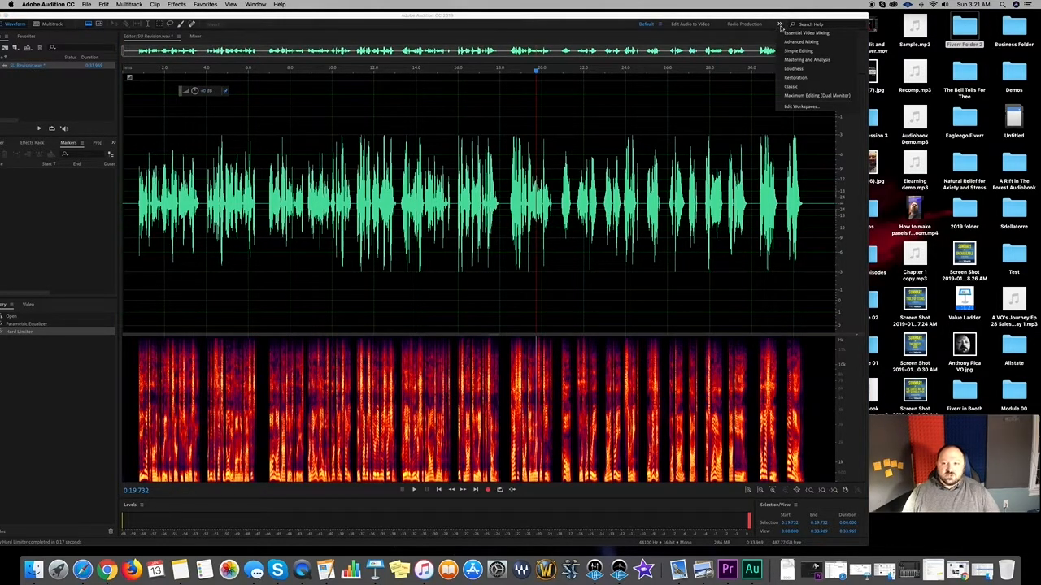
{"action": "left_click", "coordinate": [791, 70]}
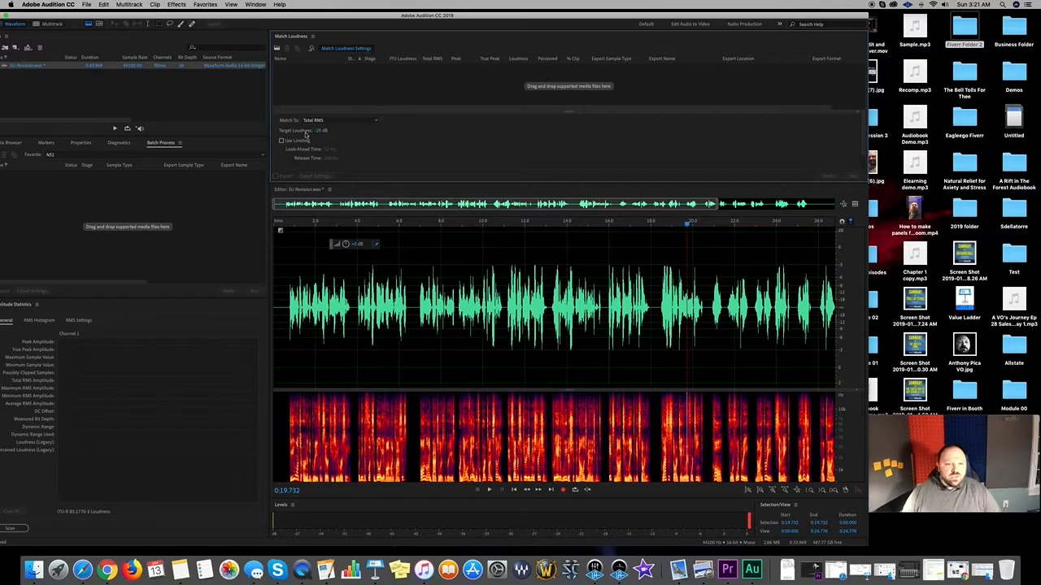
{"action": "left_click", "coordinate": [324, 123]}
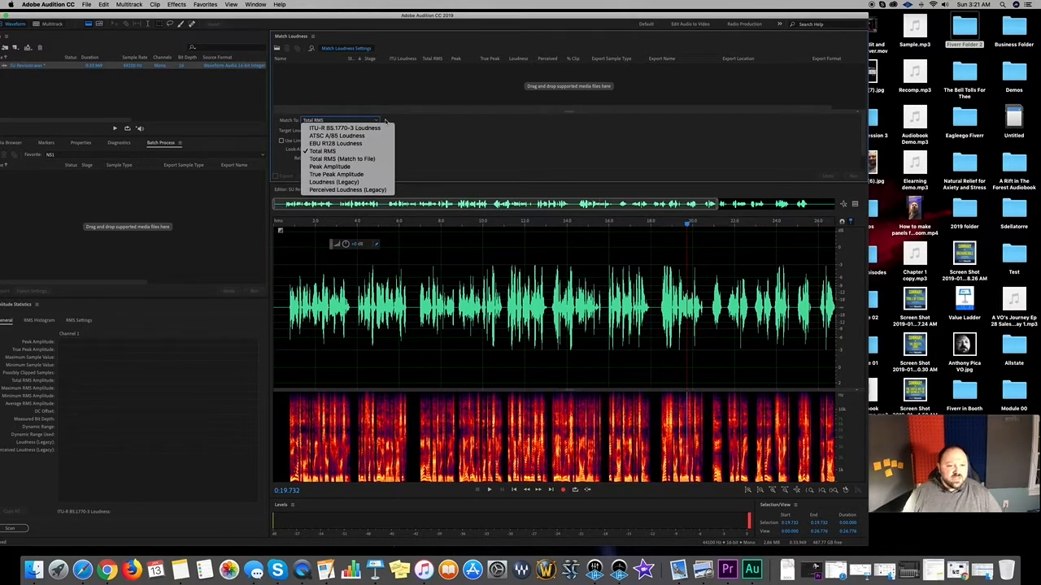
{"action": "left_click", "coordinate": [408, 76]}
{"action": "left_click", "coordinate": [377, 123]}
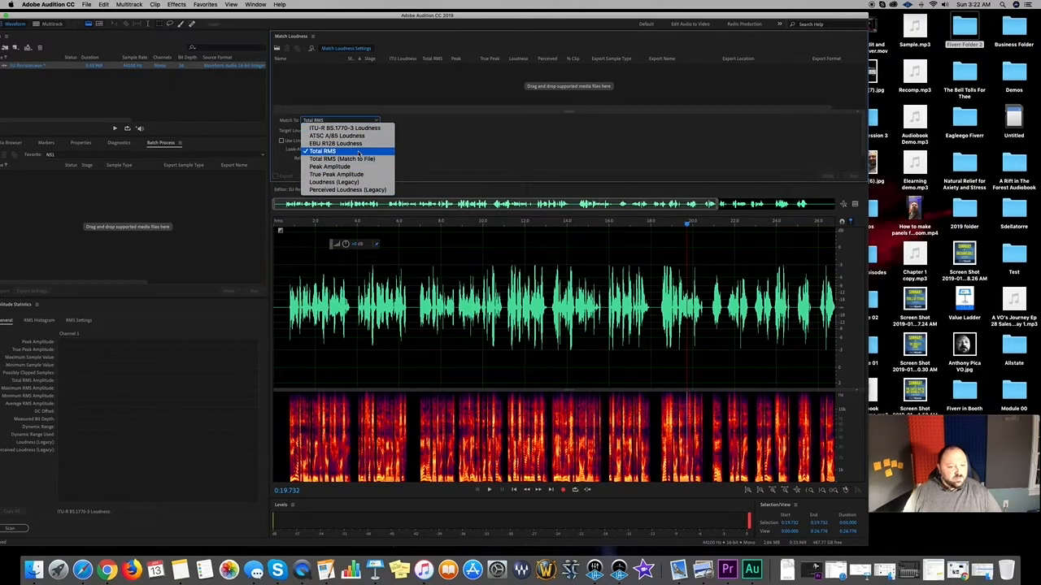
{"action": "left_click", "coordinate": [357, 153]}
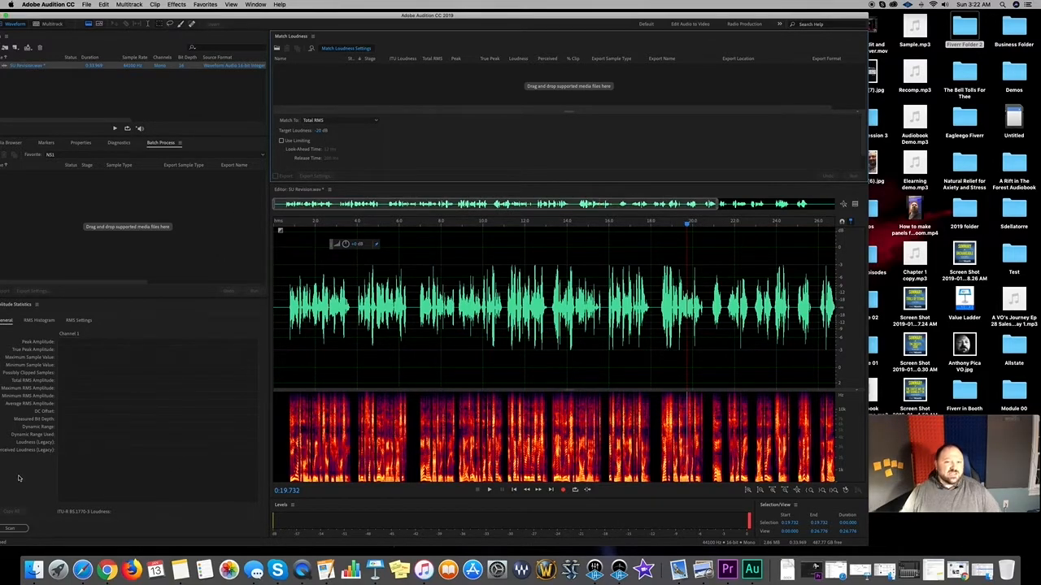
- Scan the recording's amplitude statistics and inspect its minimum, maximum and total RMS amplitude
{"action": "left_click", "coordinate": [12, 528]}
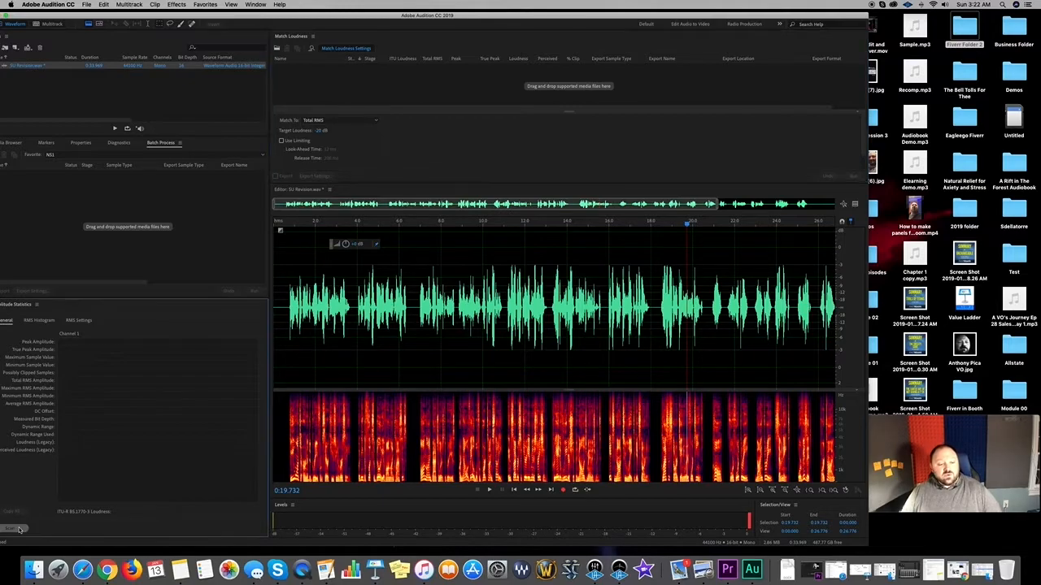
{"action": "key", "text": "ctrl+a"}
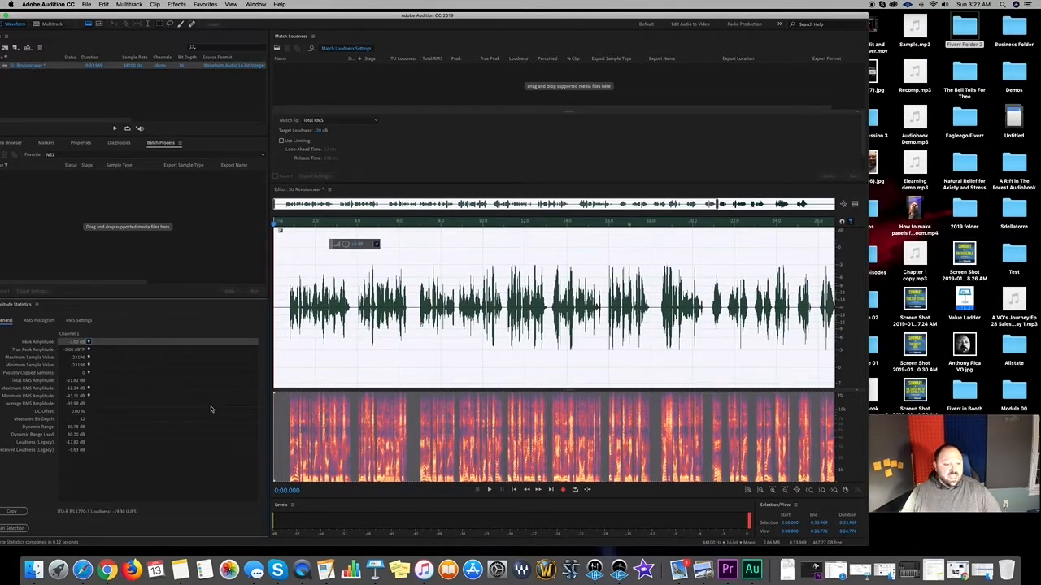
{"action": "key", "text": "ctrl+shift+a"}
{"action": "key", "text": "ctrl+a"}
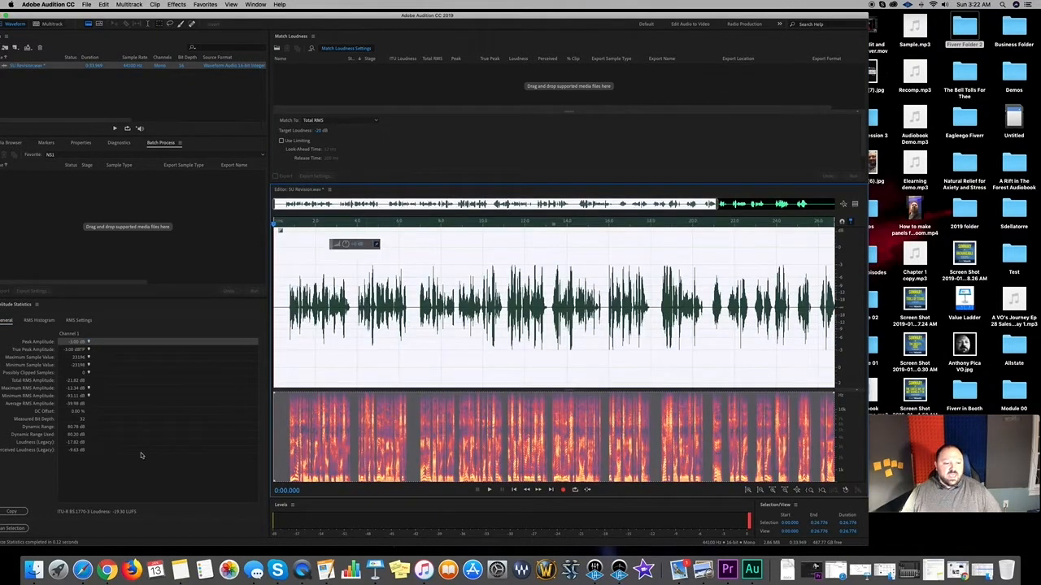
{"action": "left_click", "coordinate": [13, 528]}
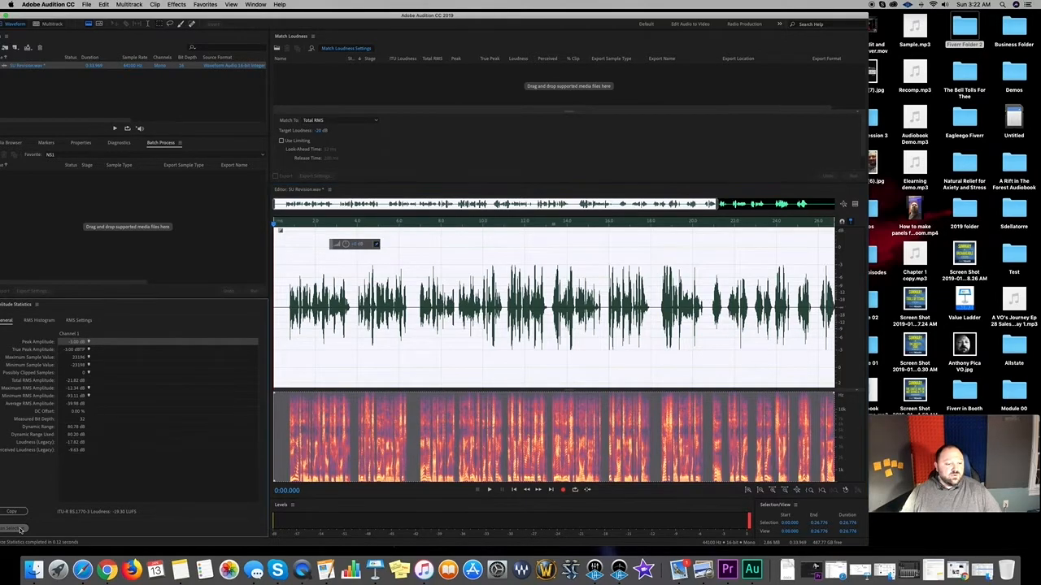
{"action": "left_click", "coordinate": [76, 397]}
{"action": "left_click", "coordinate": [75, 389]}
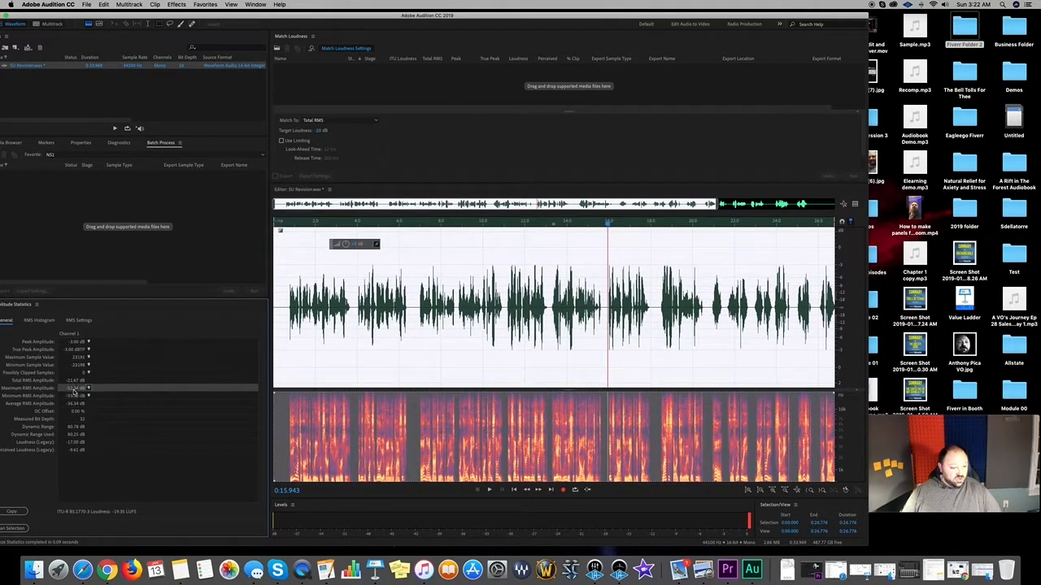
{"action": "left_click", "coordinate": [70, 388], "text": "super"}
{"action": "left_click", "coordinate": [68, 382]}
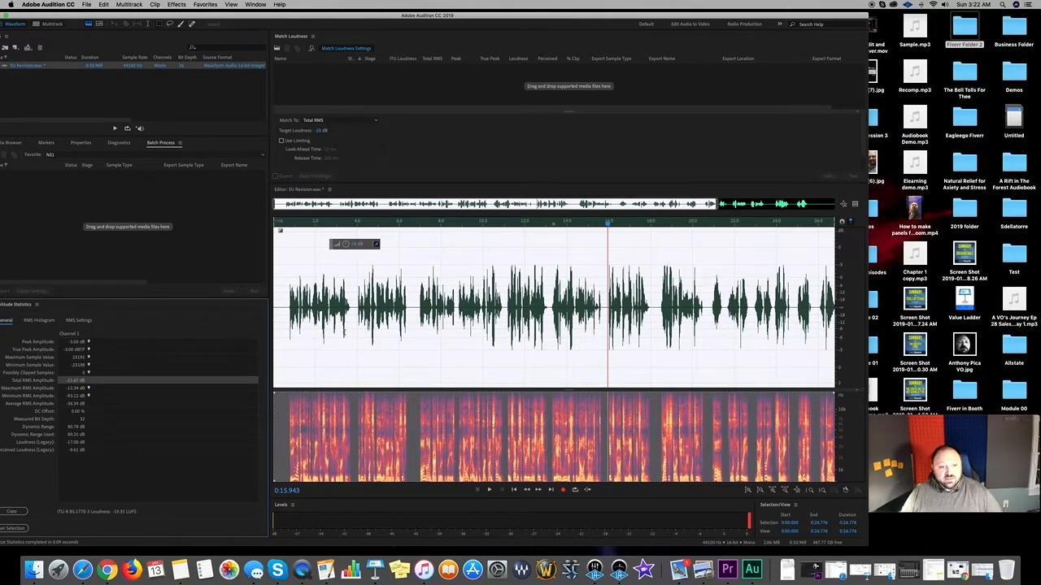
- Match the recording's loudness to a Total RMS target of -20 dB and rescan its amplitude statistics
{"action": "left_click", "coordinate": [344, 301]}
{"action": "left_click_drag", "start_coordinate": [200, 66], "coordinate": [393, 94]}
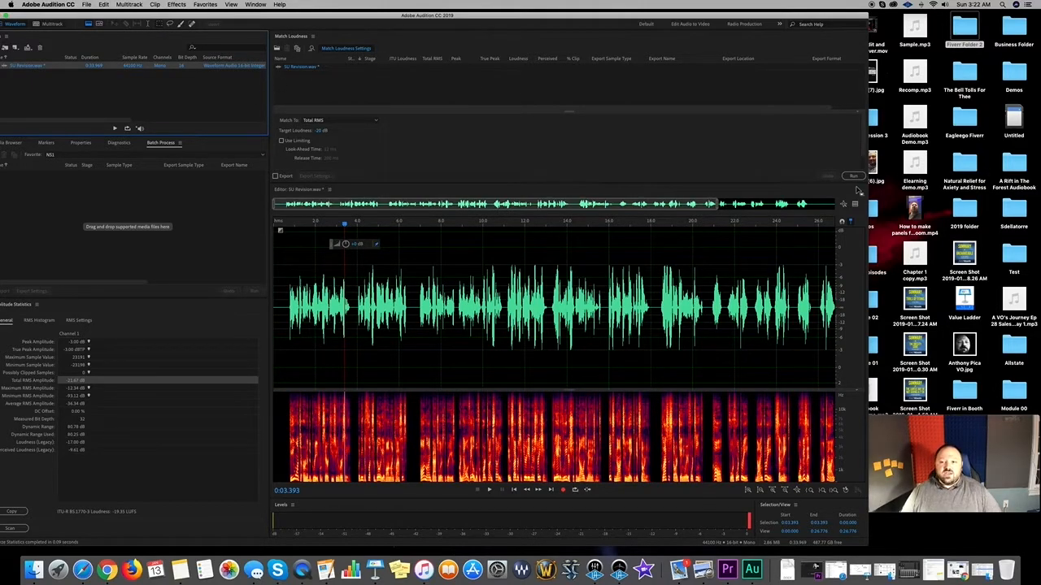
{"action": "left_click", "coordinate": [319, 131]}
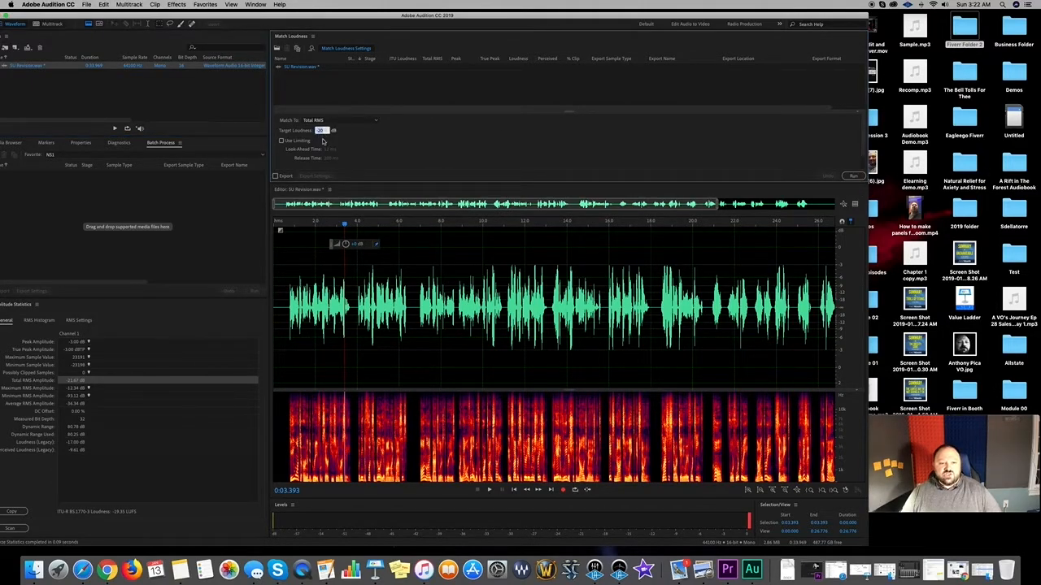
{"action": "left_click", "coordinate": [366, 143]}
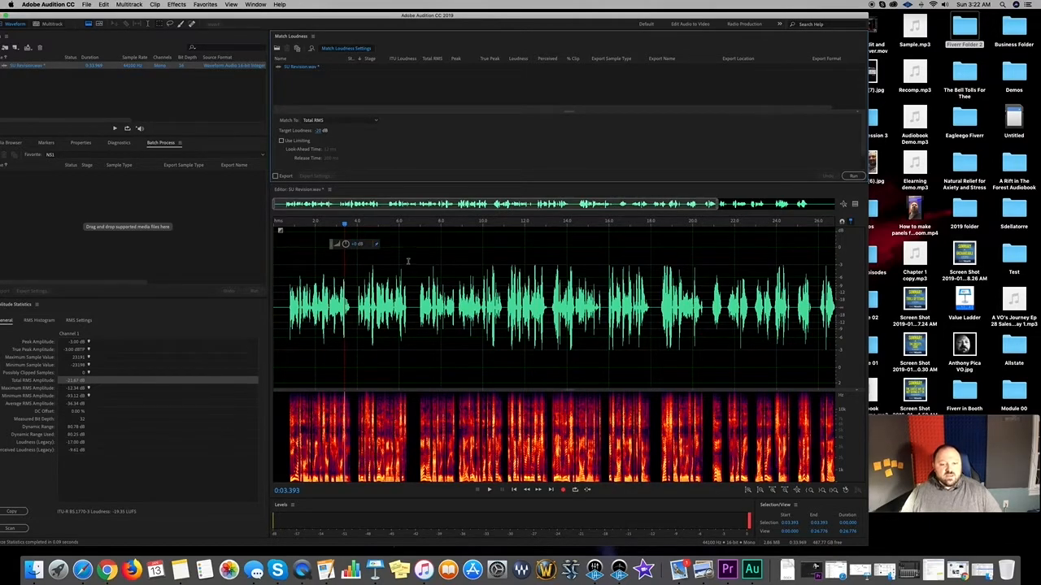
{"action": "left_click", "coordinate": [847, 177]}
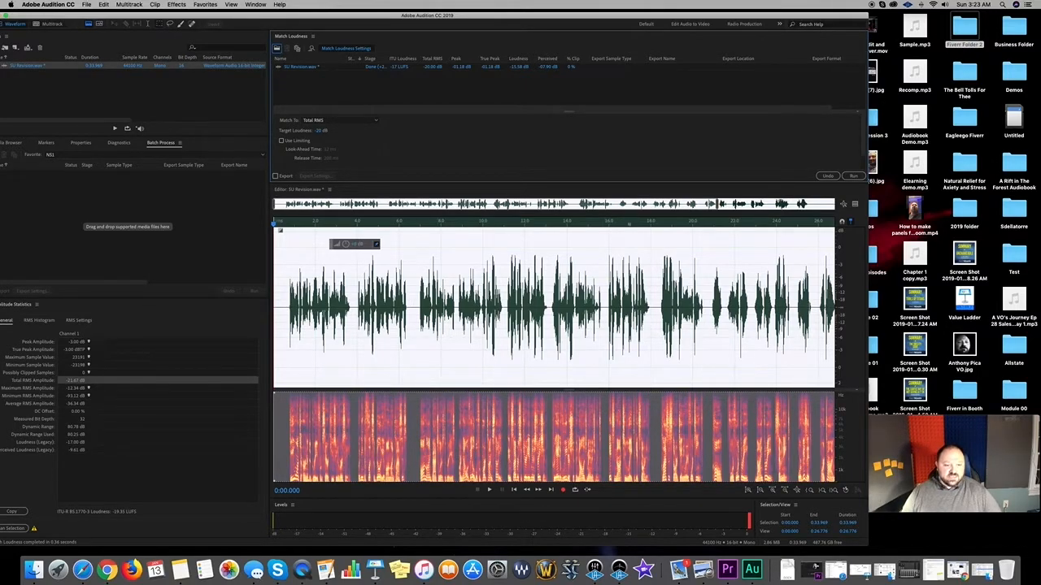
{"action": "left_click", "coordinate": [11, 528]}
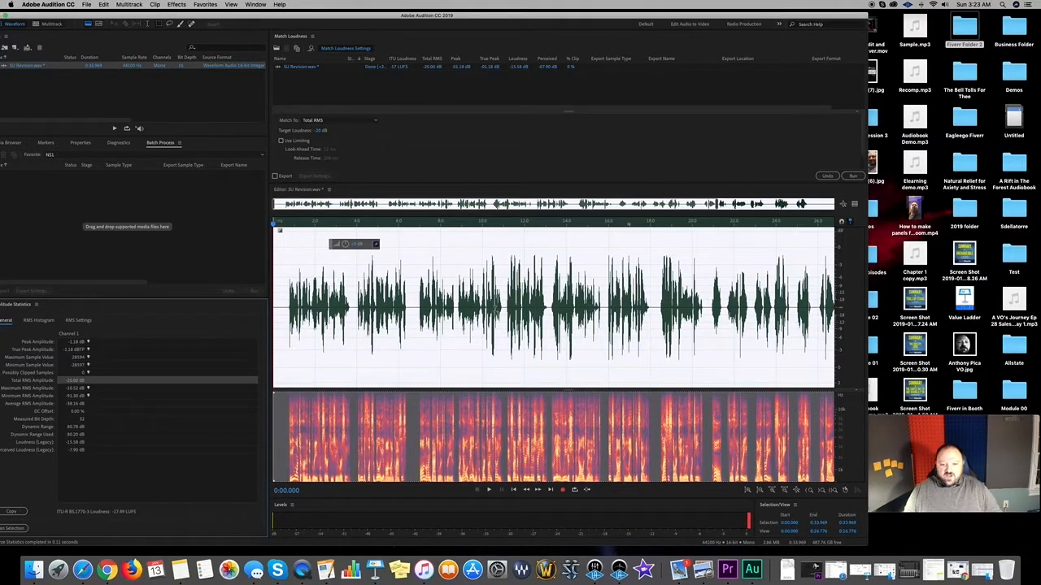
- Apply the Waves NS1 Mono noise suppressor to the whole recording after inspecting the gaps between phrases, and clear the selection
{"action": "left_click", "coordinate": [176, 4]}
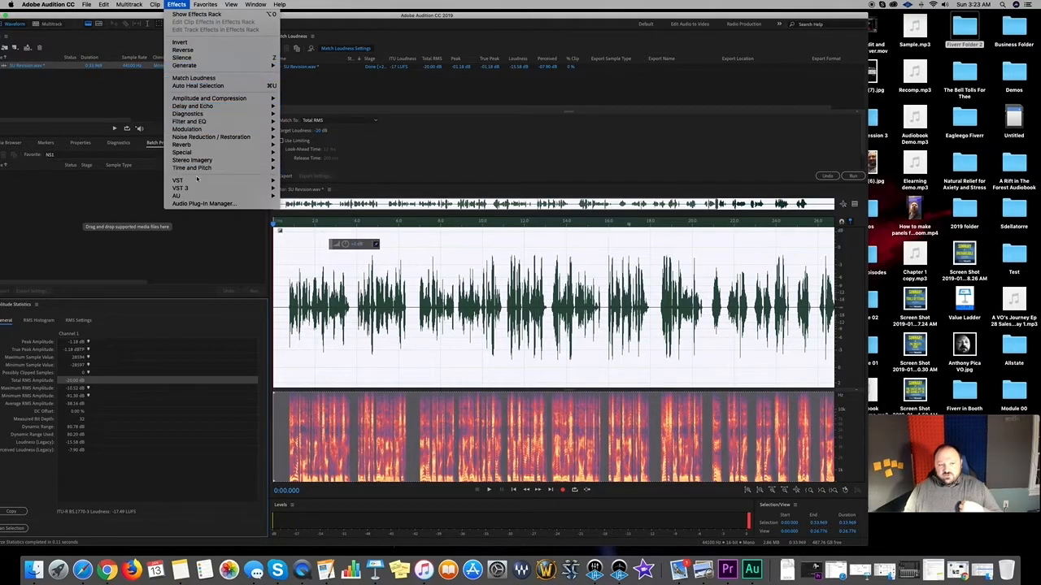
{"action": "mouse_move", "coordinate": [211, 179]}
{"action": "mouse_move", "coordinate": [302, 189]}
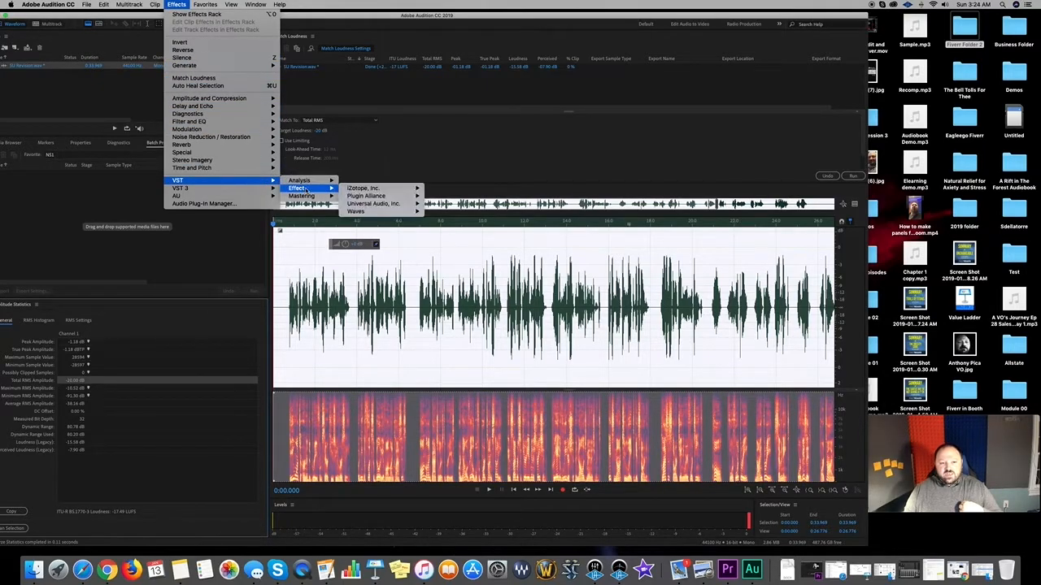
{"action": "mouse_move", "coordinate": [358, 211]}
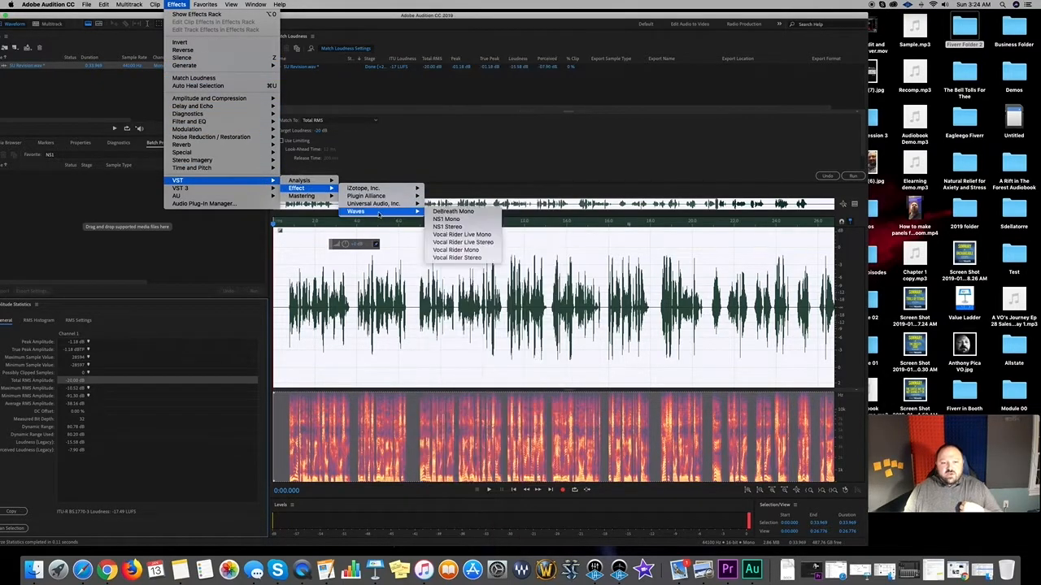
{"action": "left_click", "coordinate": [437, 220]}
{"action": "left_click_drag", "start_coordinate": [629, 143], "coordinate": [895, 123]}
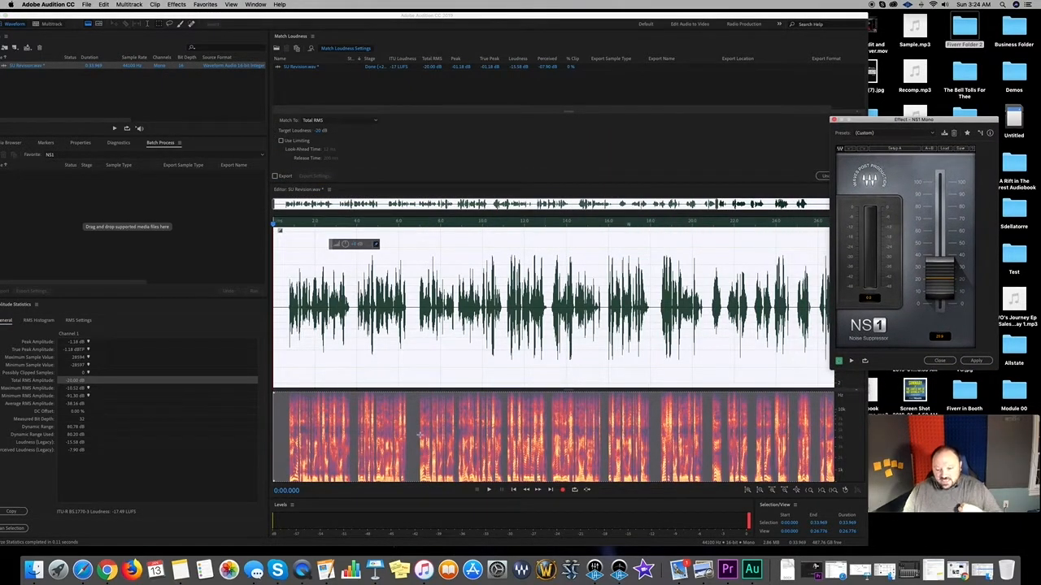
{"action": "left_click", "coordinate": [379, 397]}
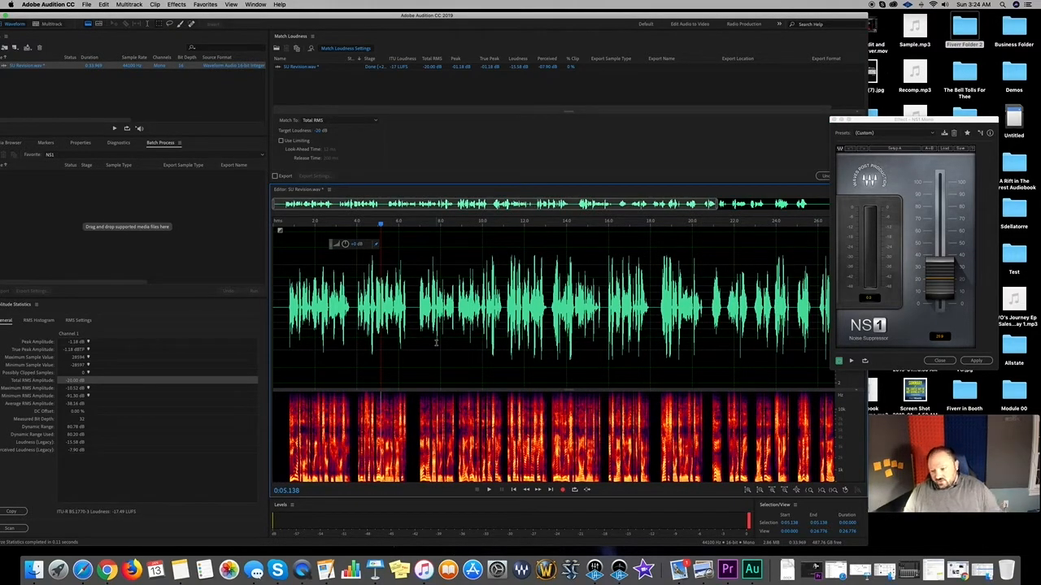
{"action": "scroll", "coordinate": [423, 348], "scroll_direction": "up", "scroll_amount": 5}
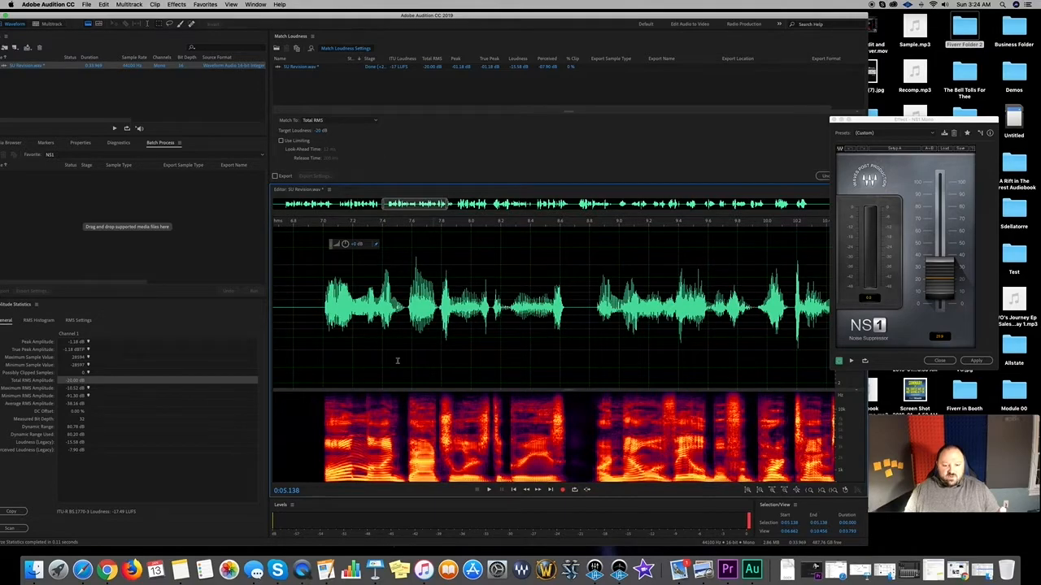
{"action": "scroll", "coordinate": [397, 360], "scroll_direction": "down", "scroll_amount": 8}
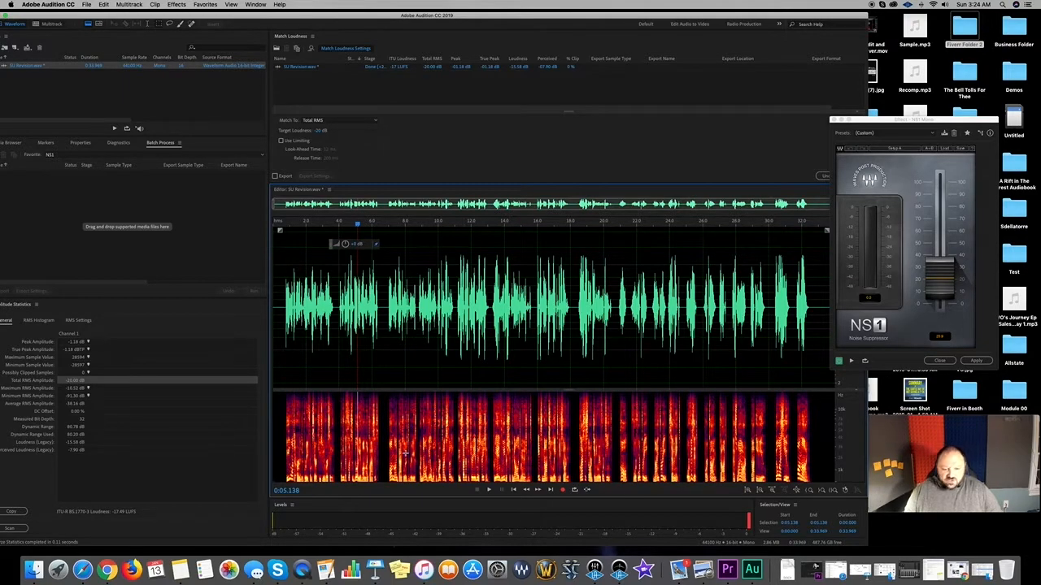
{"action": "left_click", "coordinate": [974, 362]}
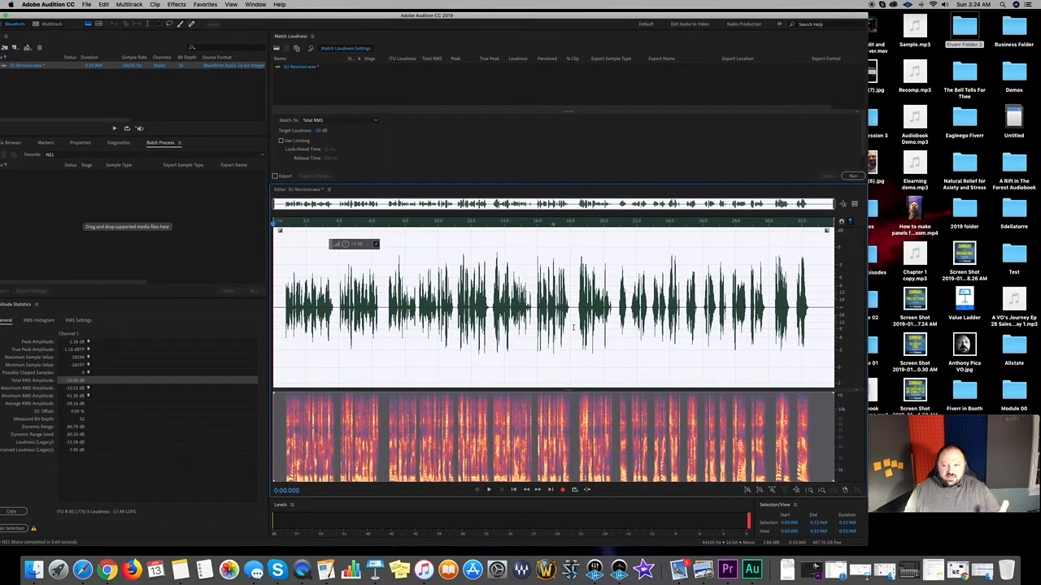
{"action": "left_click", "coordinate": [380, 410]}
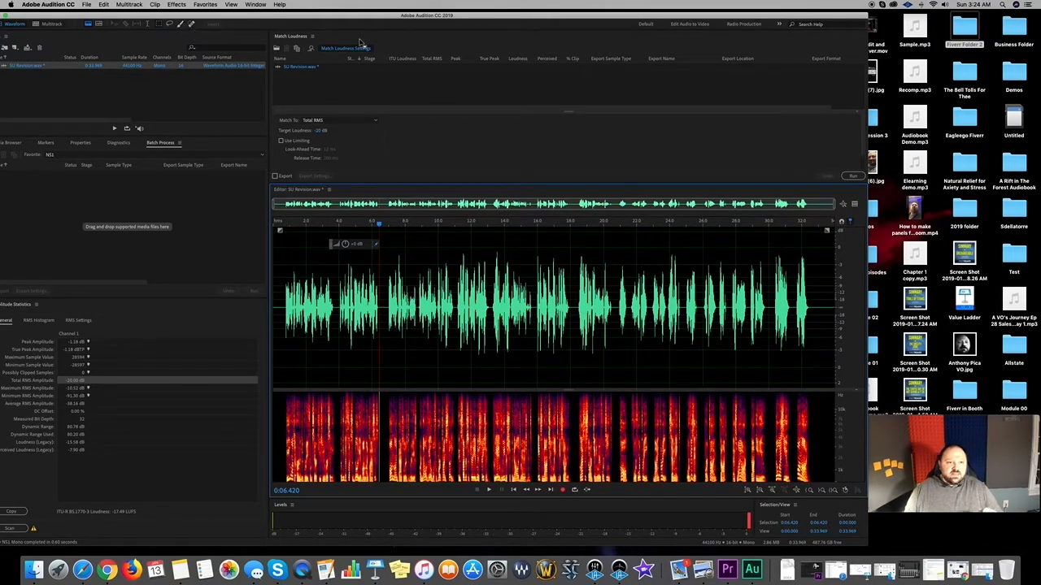
- Return to the Default workspace and reapply the Hard Limiter at -3.0 dB True Peak to the whole recording
{"action": "left_click", "coordinate": [645, 26]}
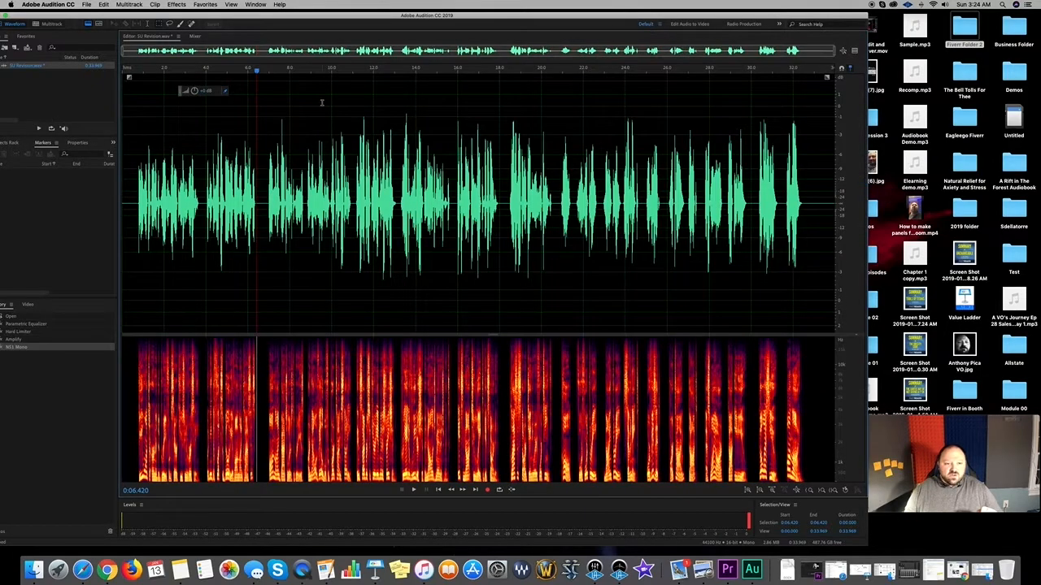
{"action": "left_click", "coordinate": [176, 4]}
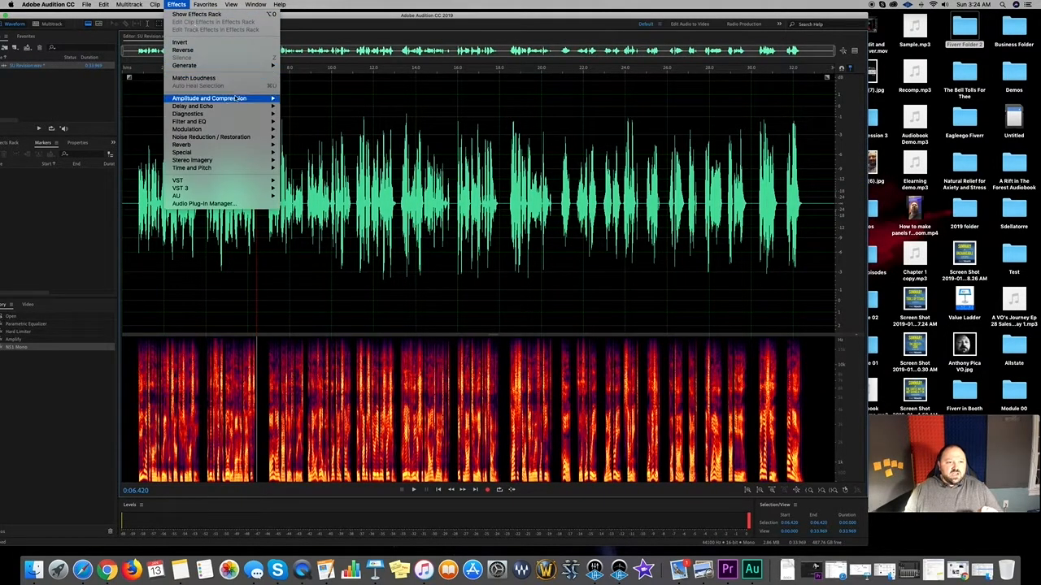
{"action": "mouse_move", "coordinate": [234, 97]}
{"action": "left_click", "coordinate": [306, 152]}
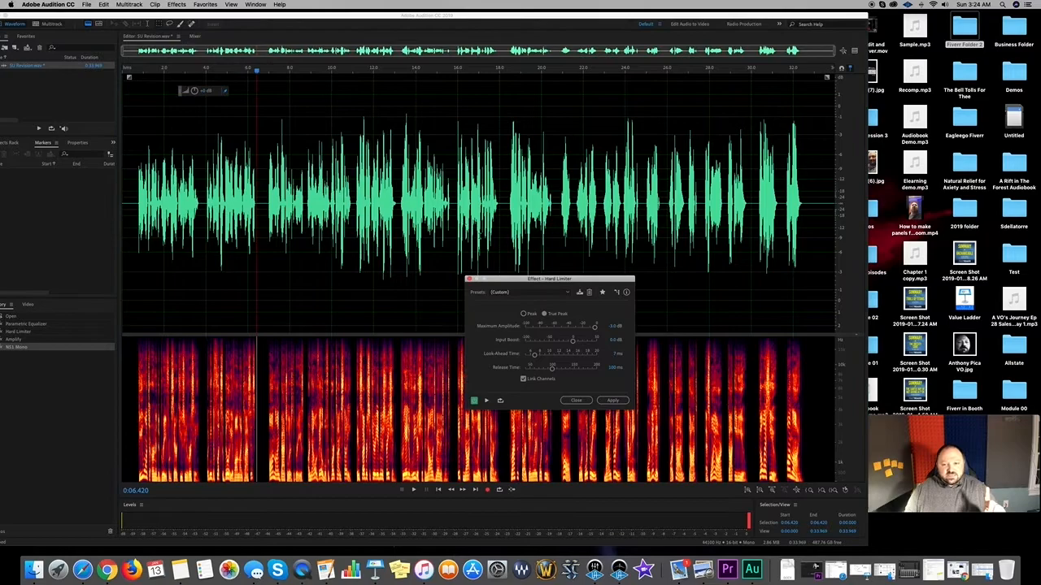
{"action": "left_click", "coordinate": [612, 400]}
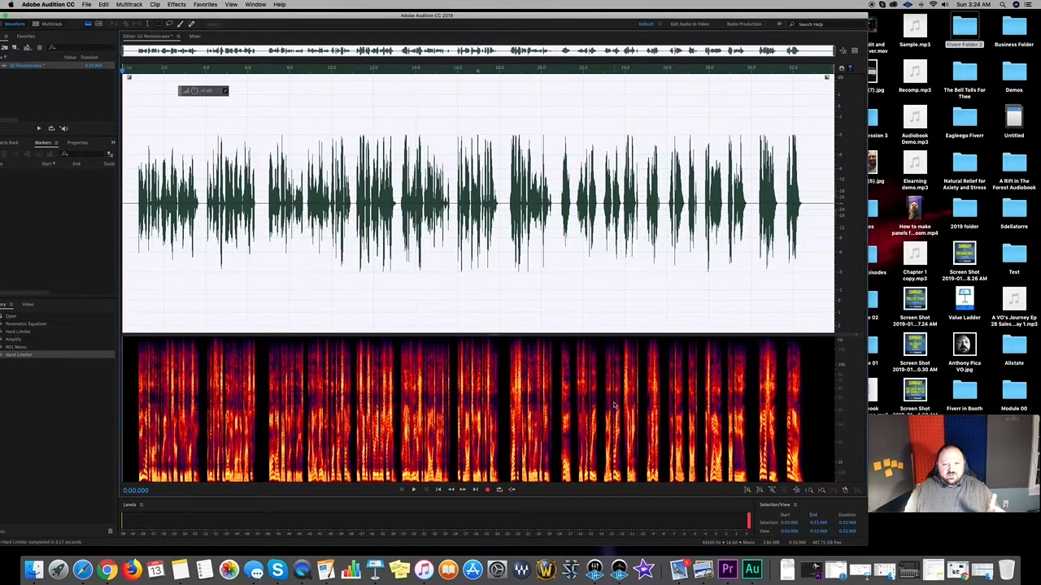
{"action": "left_click", "coordinate": [599, 236]}
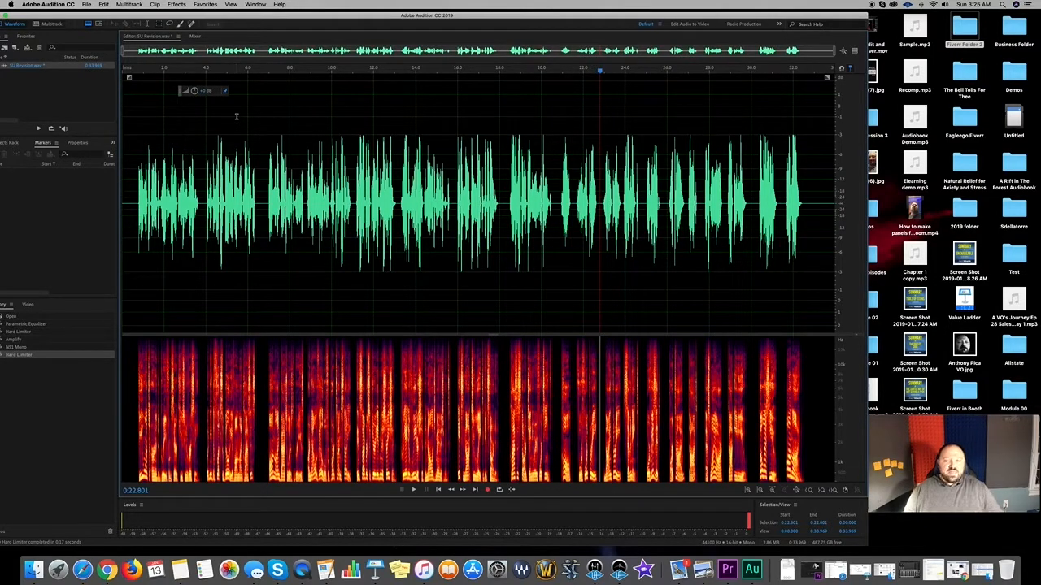
- Set up saving a copy of the processed recording in MP3 Audio format with the file name Chapter 1.mp3
{"action": "left_click", "coordinate": [84, 5]}
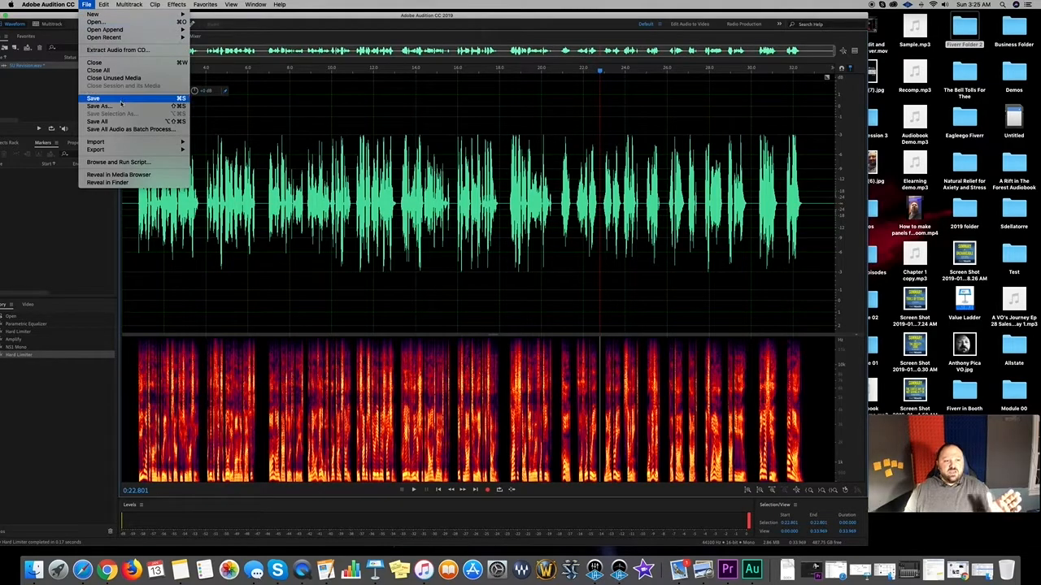
{"action": "left_click", "coordinate": [121, 106]}
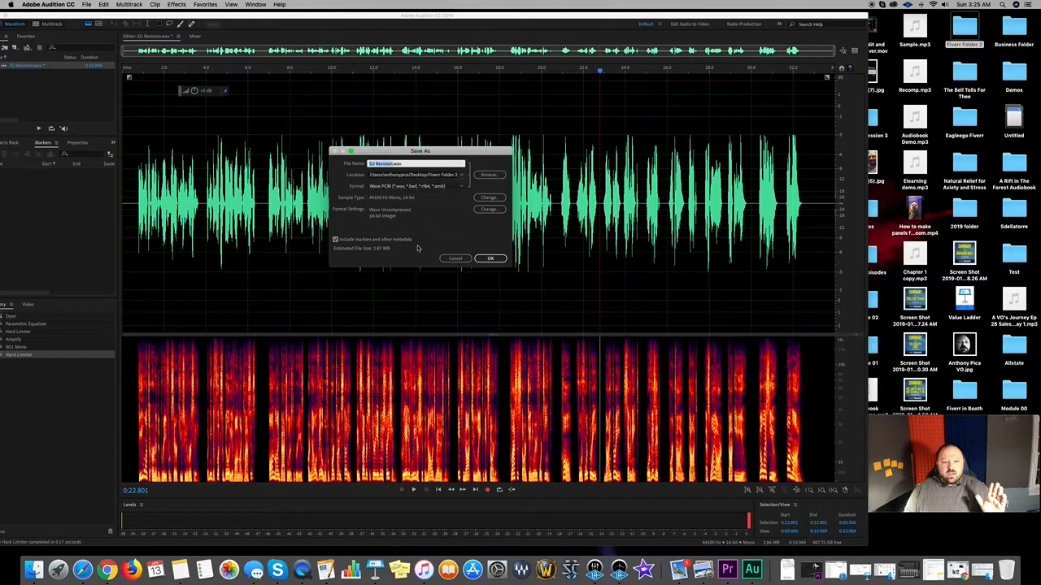
{"action": "left_click", "coordinate": [447, 189]}
{"action": "left_click", "coordinate": [420, 256]}
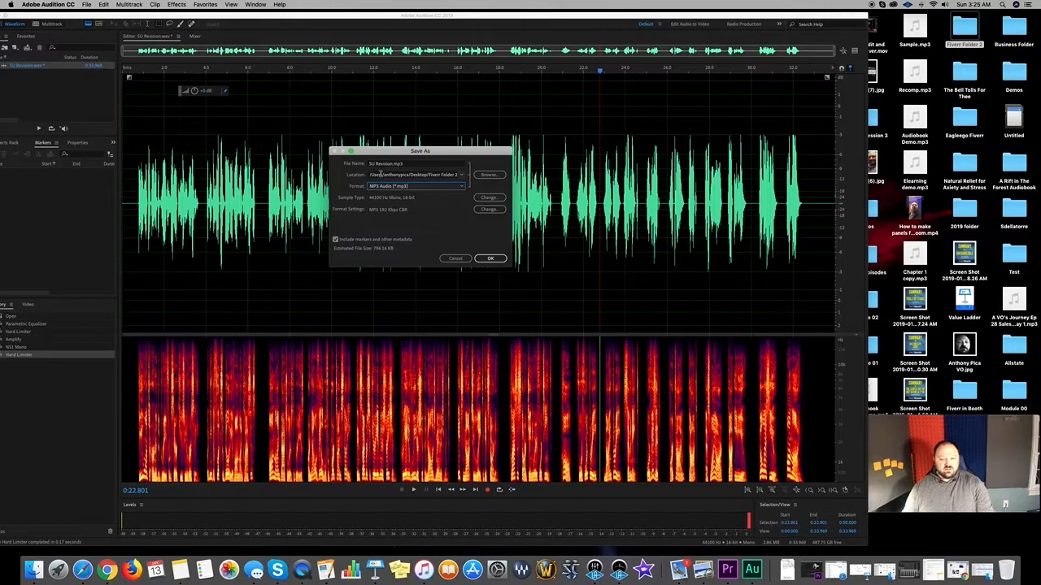
{"action": "left_click", "coordinate": [393, 166]}
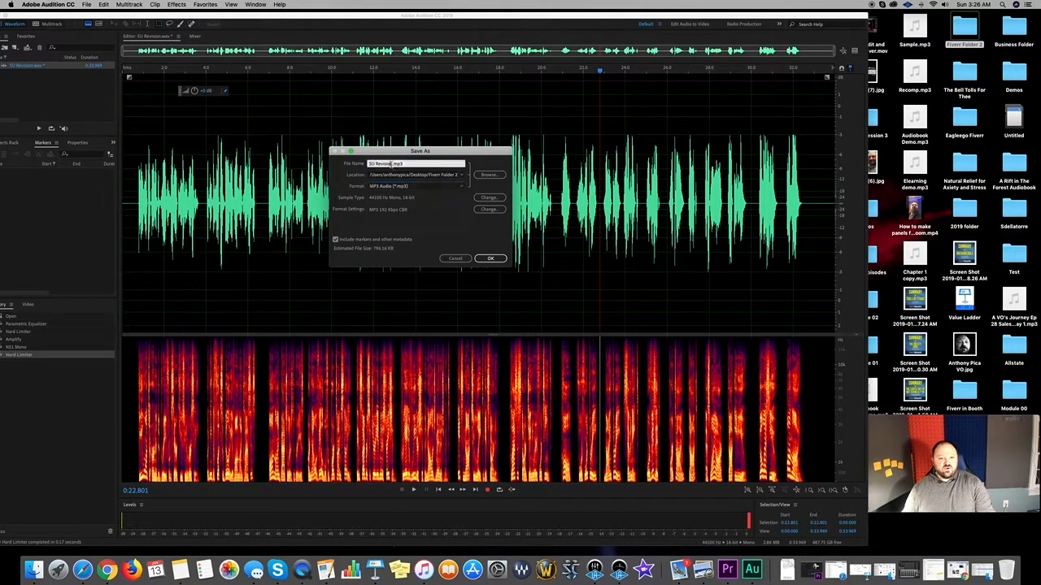
{"action": "left_click_drag", "start_coordinate": [393, 166], "coordinate": [368, 164]}
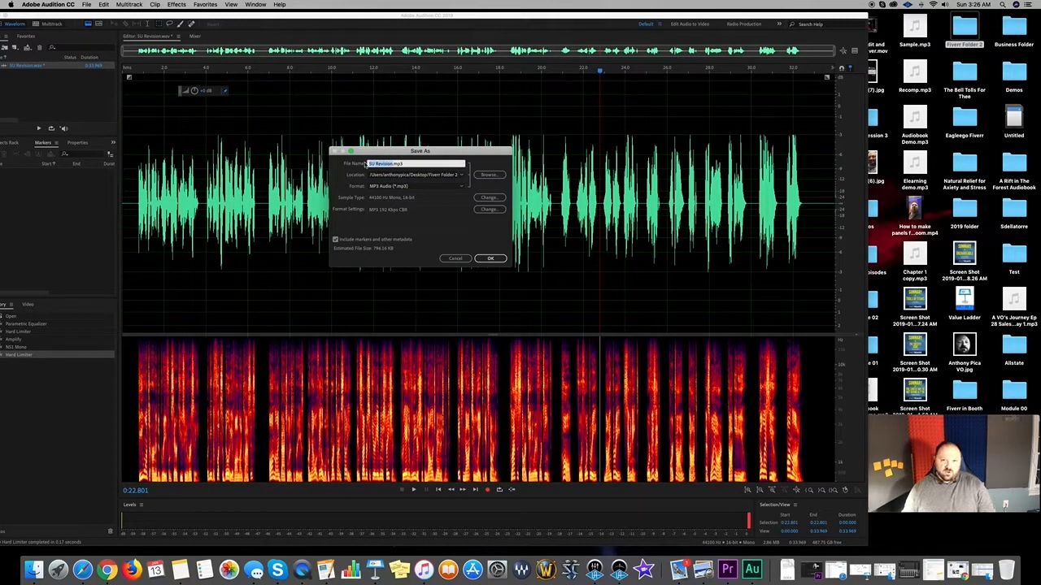
{"action": "type", "text": "Chapter"}
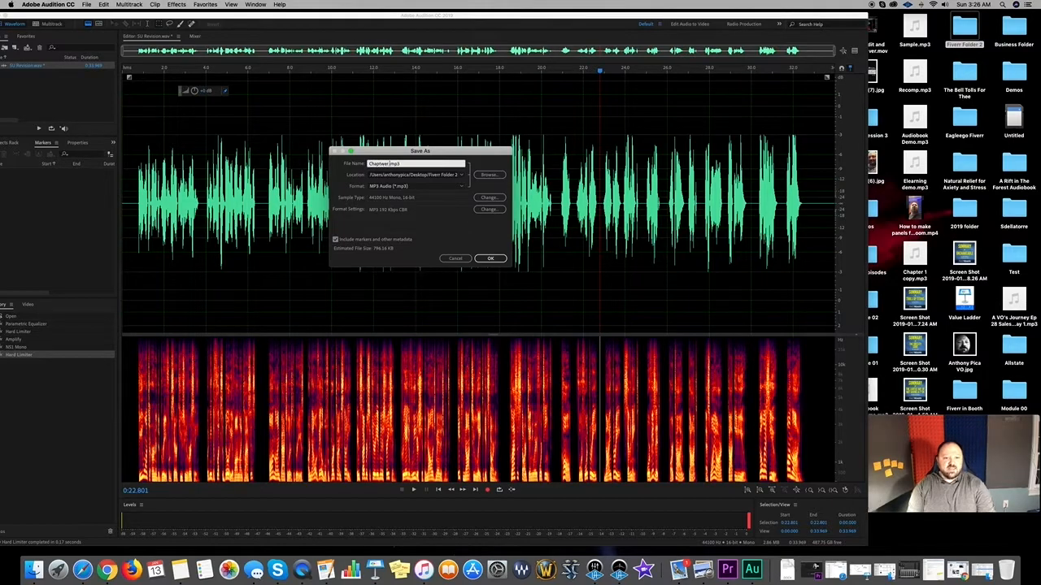
{"action": "type", "text": " 1"}
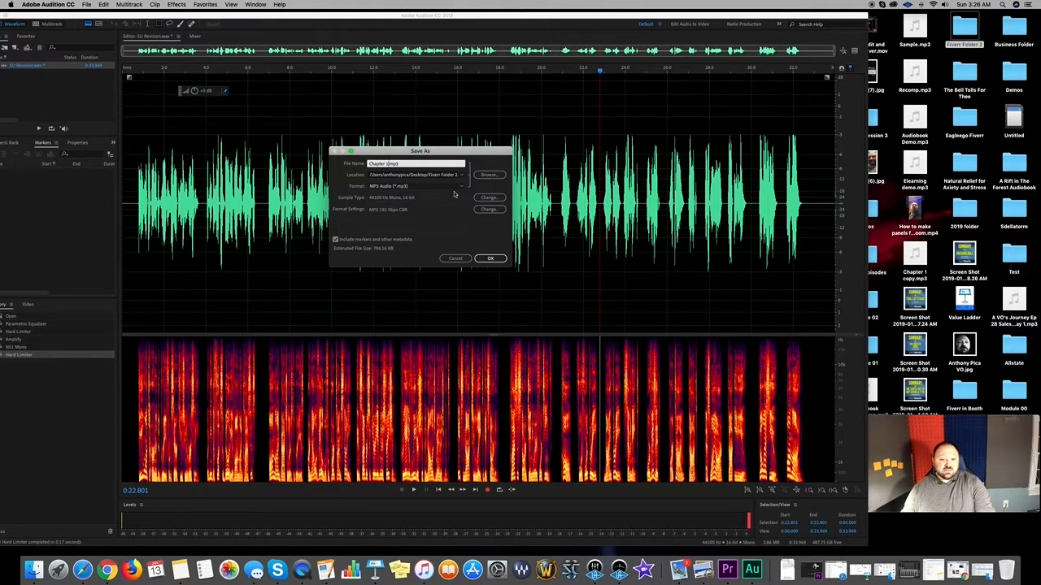
- Review the sample type conversion settings and the available bit depths, keeping 44100 Hz, Mono and 16 bits
{"action": "left_click", "coordinate": [488, 199]}
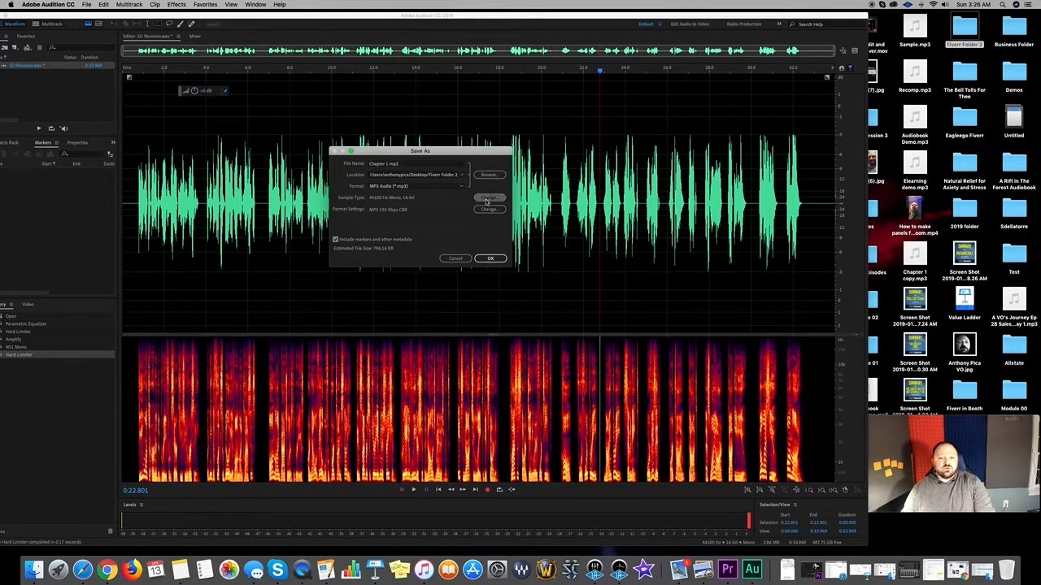
{"action": "left_click", "coordinate": [443, 186]}
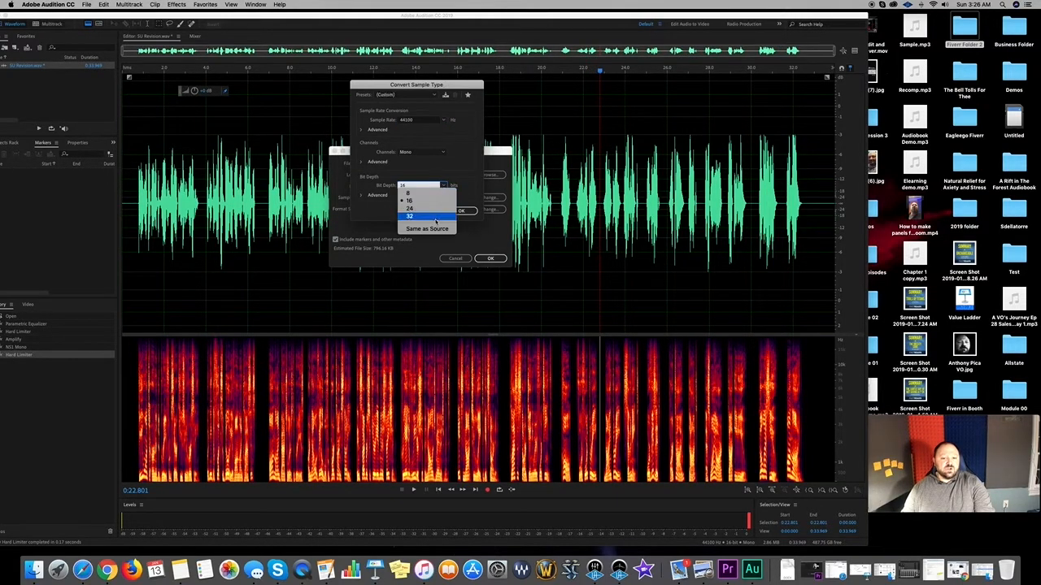
{"action": "left_click", "coordinate": [470, 199]}
{"action": "left_click", "coordinate": [460, 210]}
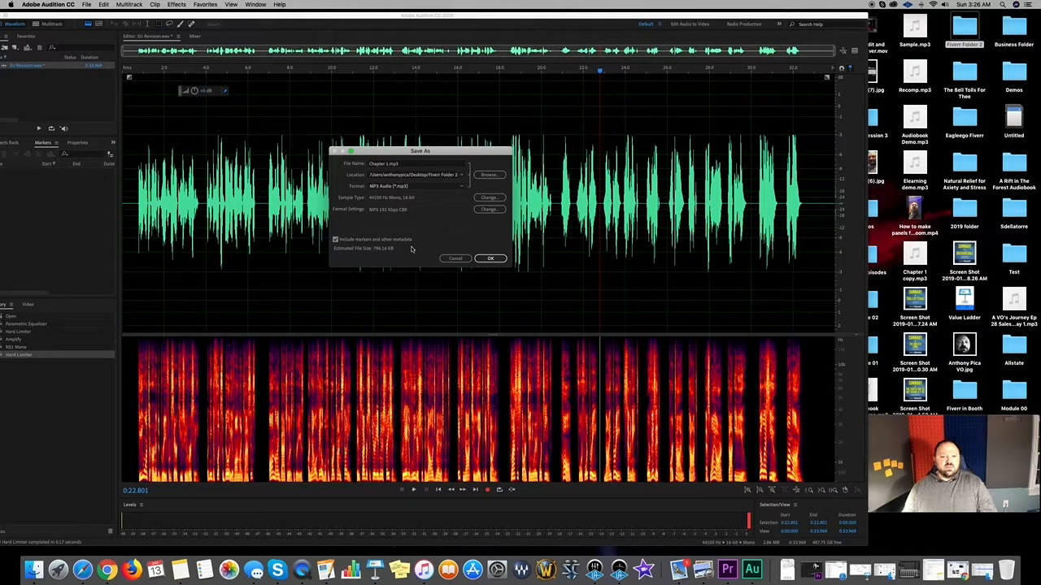
- Save Chapter 1.mp3 to the Desktop and accept the compressed, lossy format
{"action": "left_click", "coordinate": [461, 175]}
{"action": "left_click", "coordinate": [452, 236]}
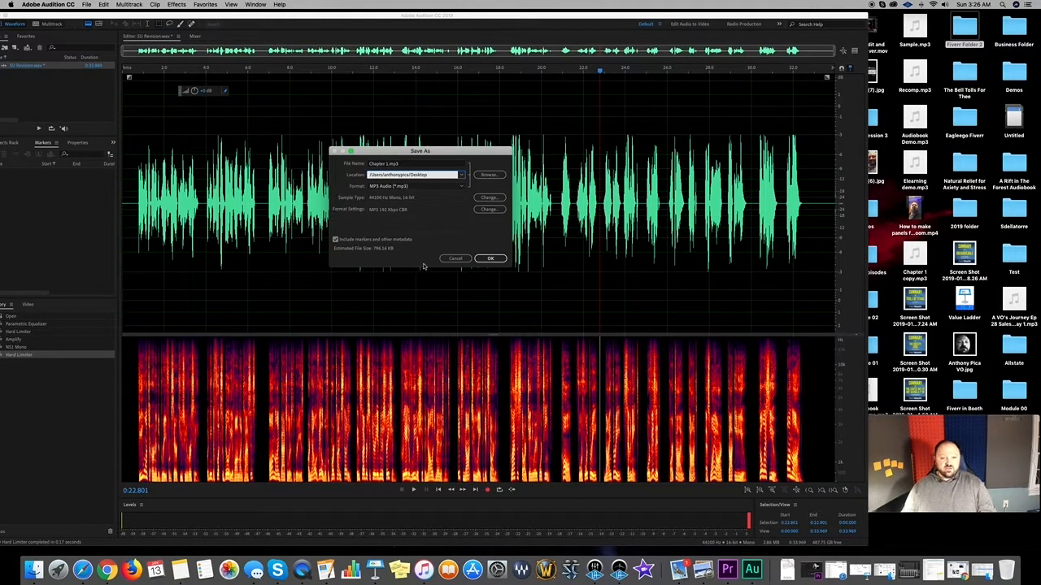
{"action": "left_click", "coordinate": [491, 260]}
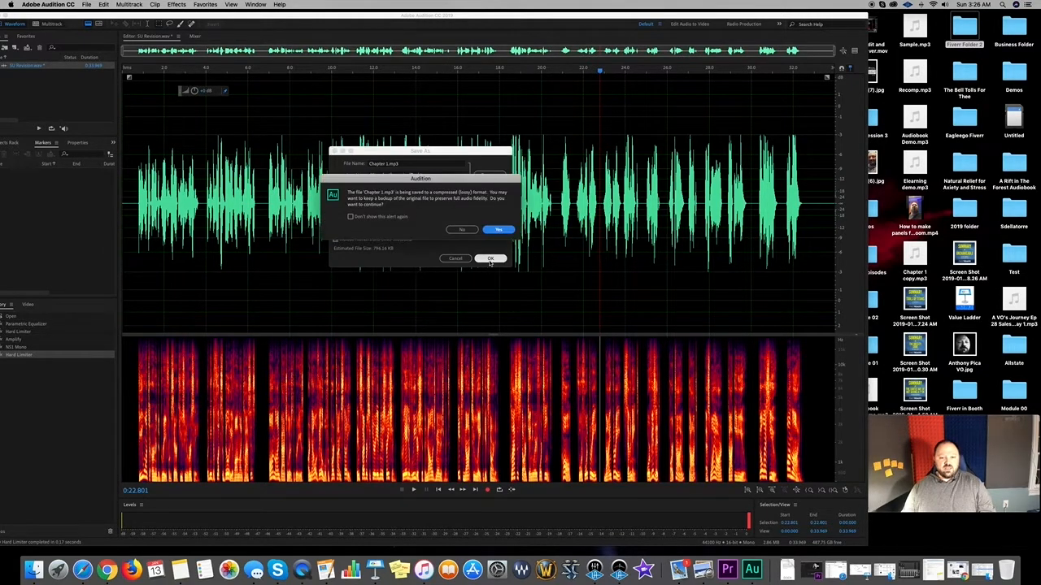
{"action": "left_click", "coordinate": [495, 233]}
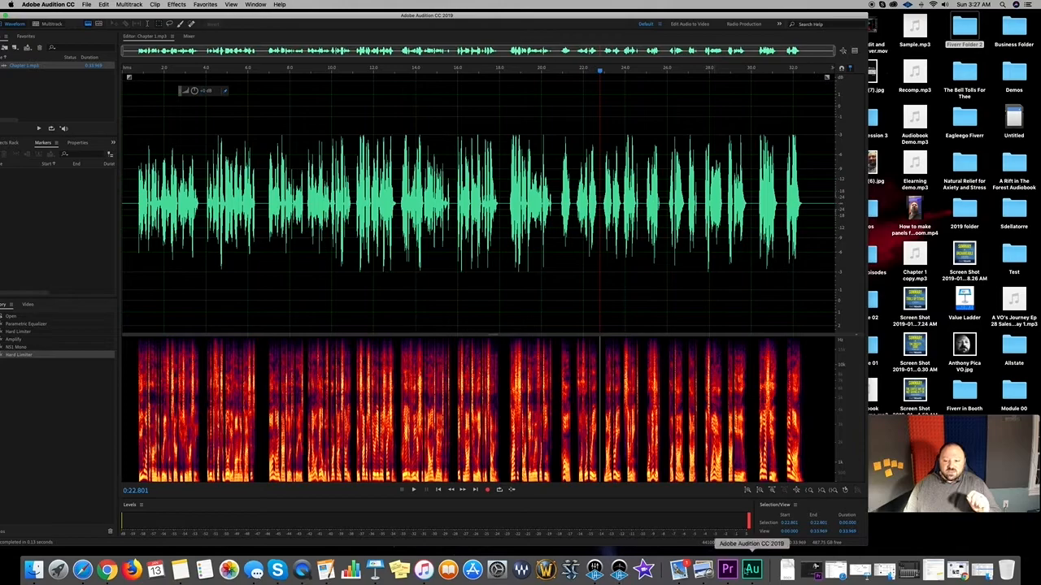
- Switch to Notes and create a new note headed "Chain:", with the window placed over the middle of the waveform
{"action": "left_click", "coordinate": [184, 572]}
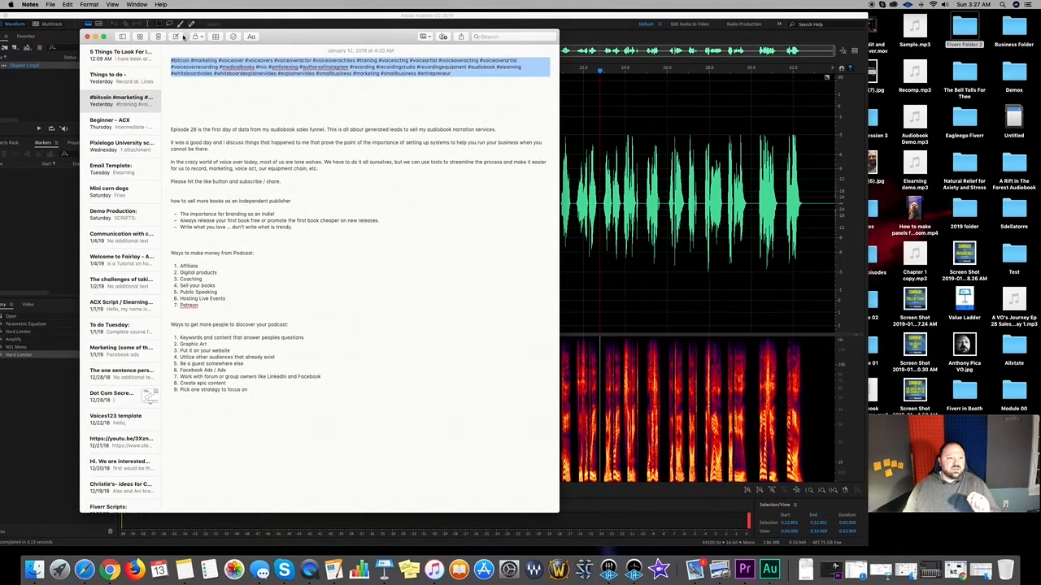
{"action": "left_click", "coordinate": [176, 37]}
{"action": "left_click_drag", "start_coordinate": [363, 41], "coordinate": [474, 42]}
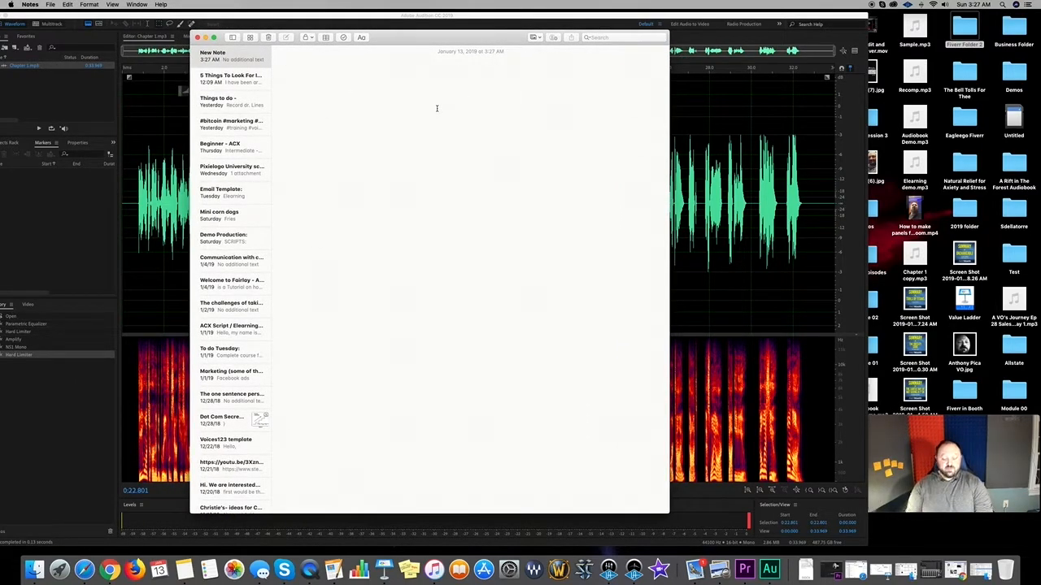
{"action": "type", "text": "Chain:"}
{"action": "key", "text": "Return"}
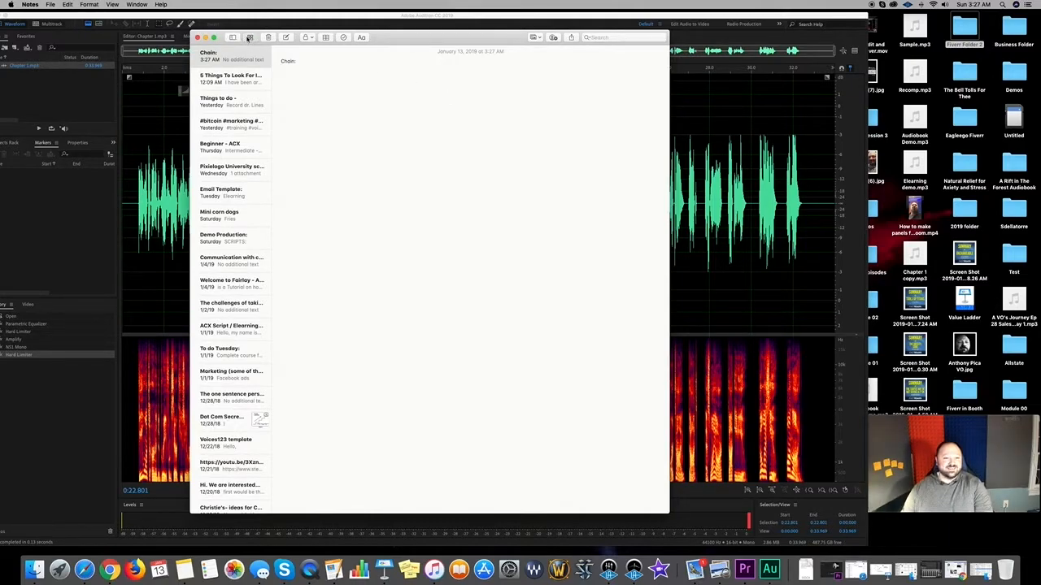
- Show the folder list in Notes and start a numbered list under the note's heading with "EQ" as item 1
{"action": "left_click", "coordinate": [249, 38]}
{"action": "left_click", "coordinate": [234, 39]}
{"action": "left_click", "coordinate": [277, 38]}
{"action": "left_click", "coordinate": [374, 65]}
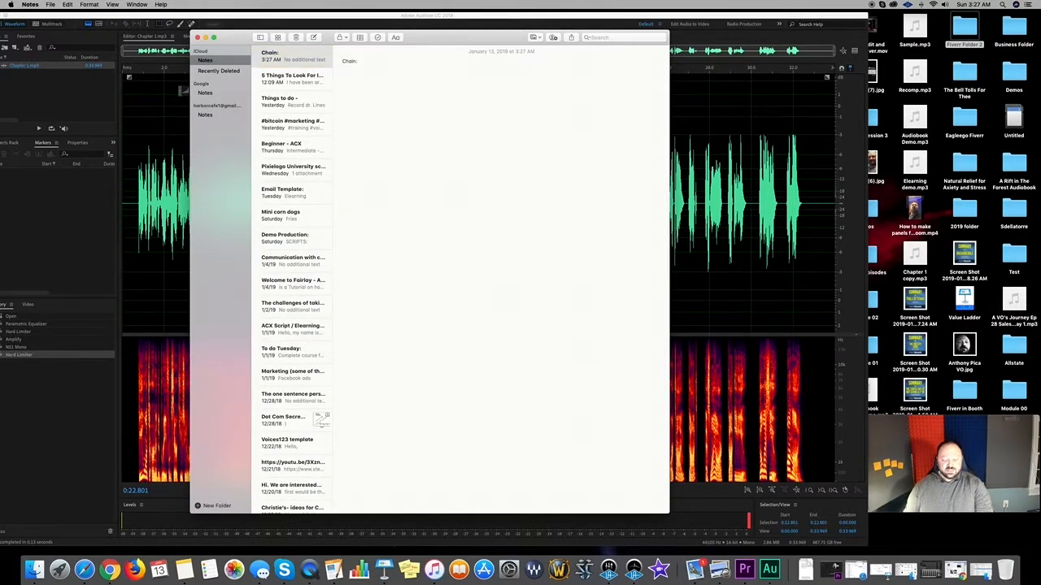
{"action": "type", "text": "1. "}
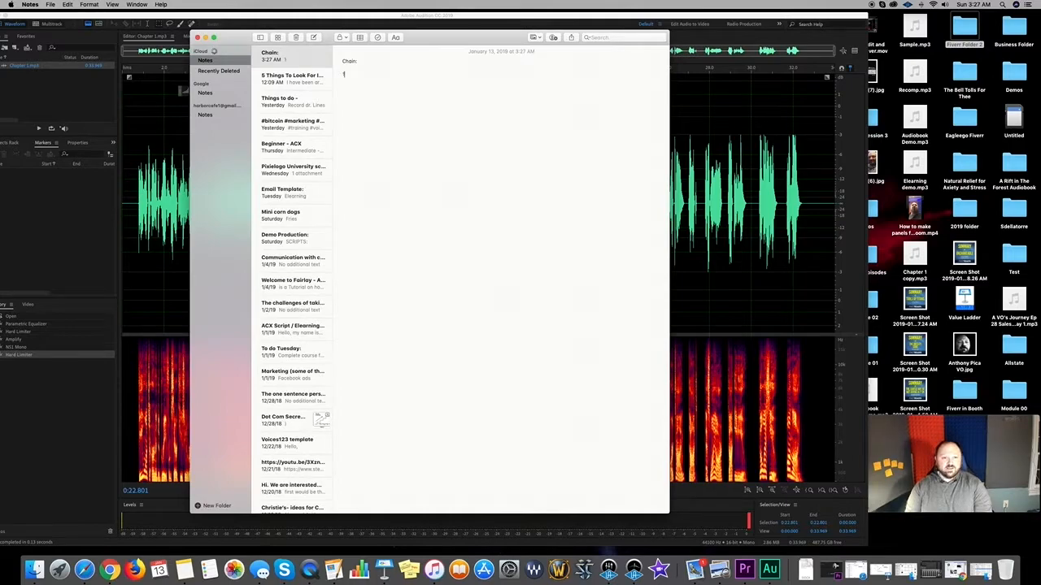
{"action": "type", "text": "EQ"}
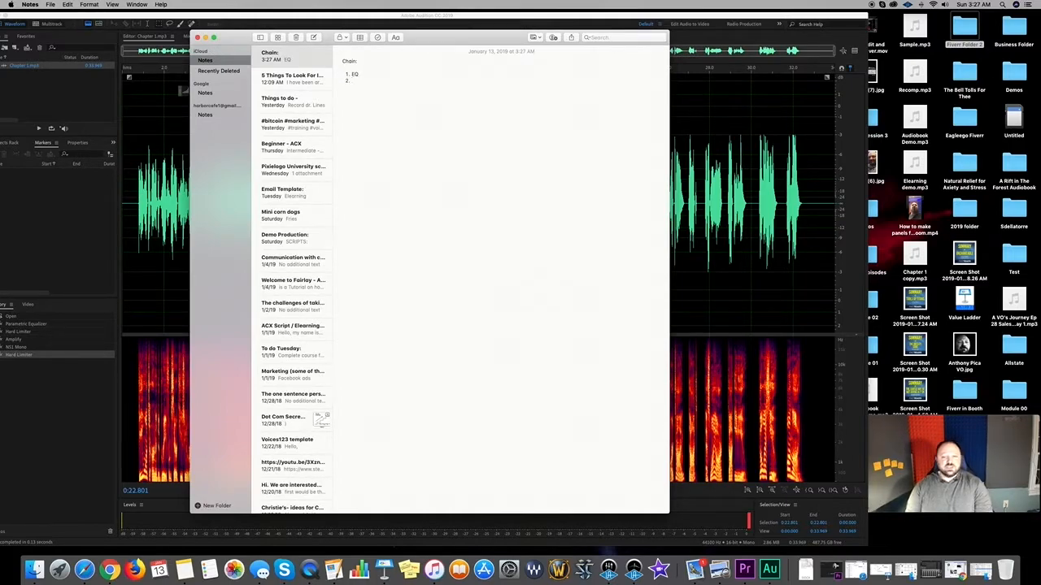
- Add "TOTAL RMS" as item 2 of the list with a range from -17 to -20
{"action": "type", "text": "TOTAL"}
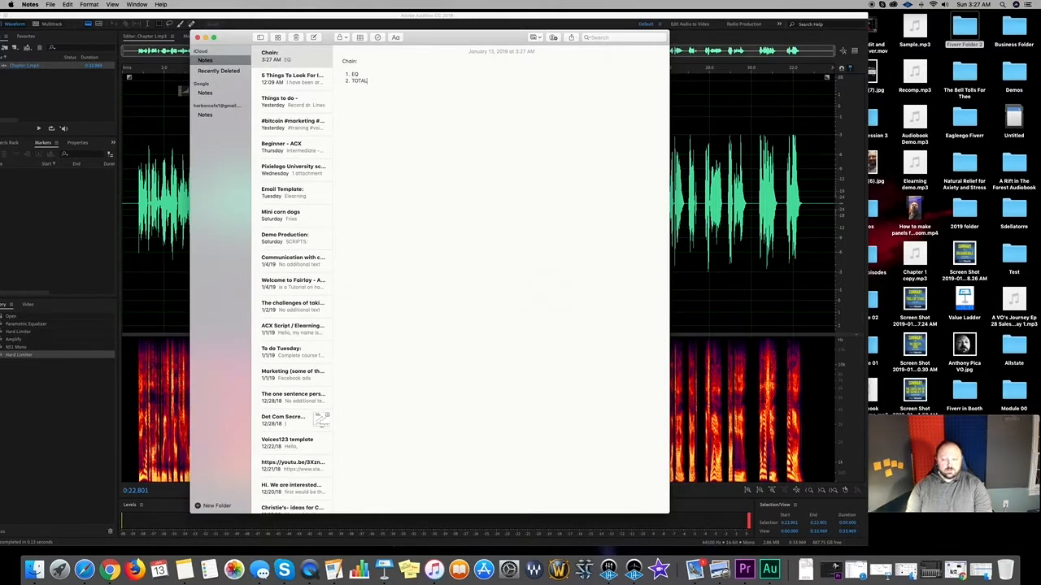
{"action": "type", "text": " RMS --"}
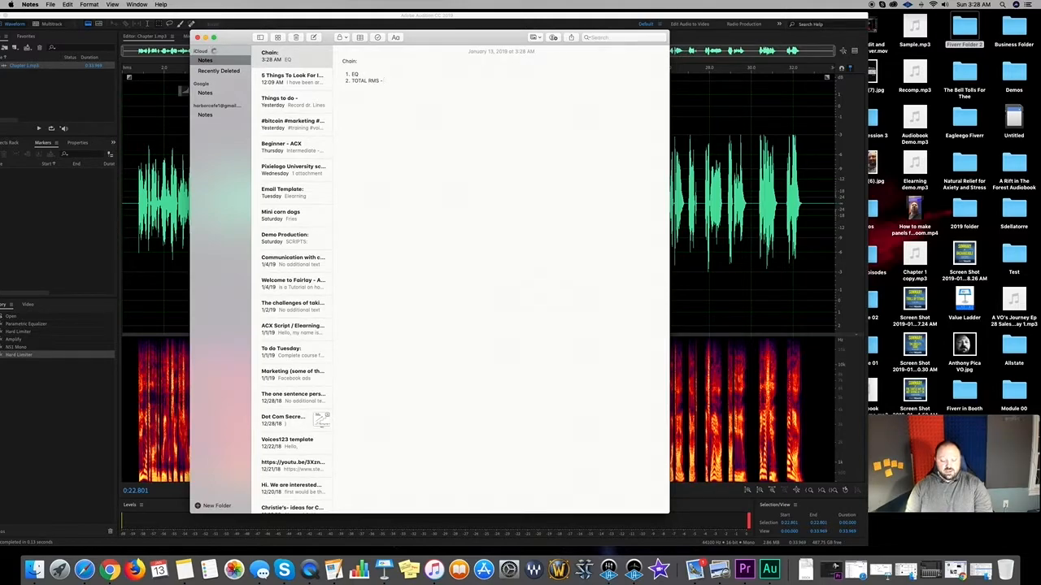
{"action": "type", "text": "-1"}
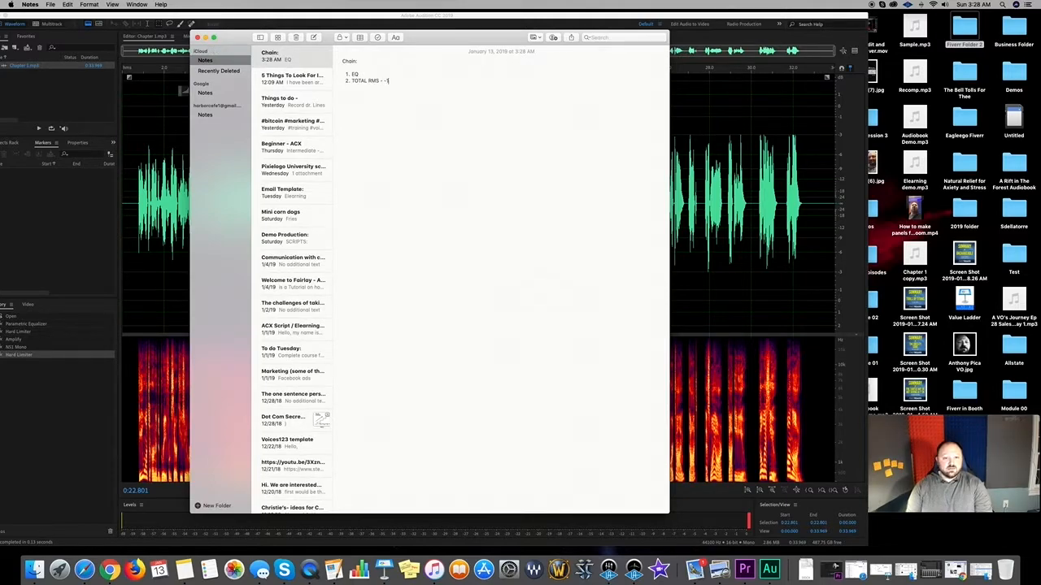
{"action": "type", "text": "7"}
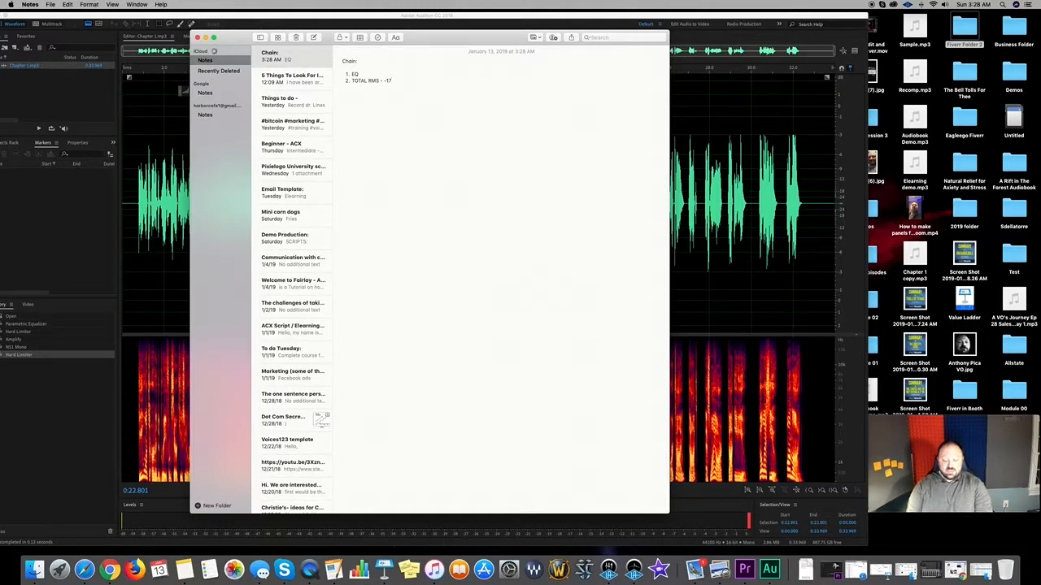
{"action": "type", "text": "-20"}
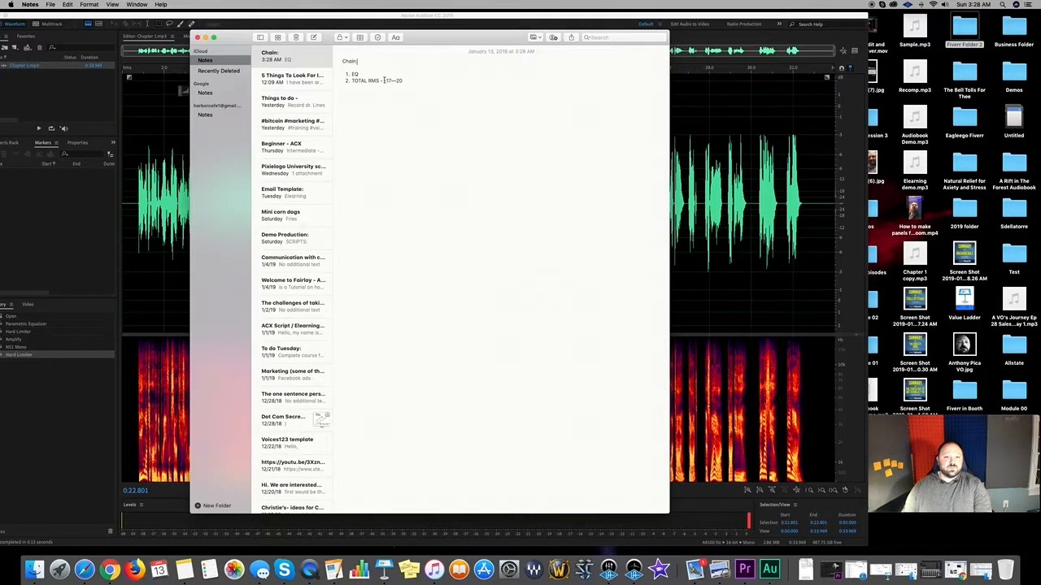
- Rewrite the range in item 2 so that it reads "TOTAL RMS: - 17 / -23"
{"action": "left_click_drag", "start_coordinate": [384, 80], "coordinate": [413, 82]}
{"action": "key", "text": "BackSpace"}
{"action": "key", "text": "BackSpace"}
{"action": "key", "text": "BackSpace"}
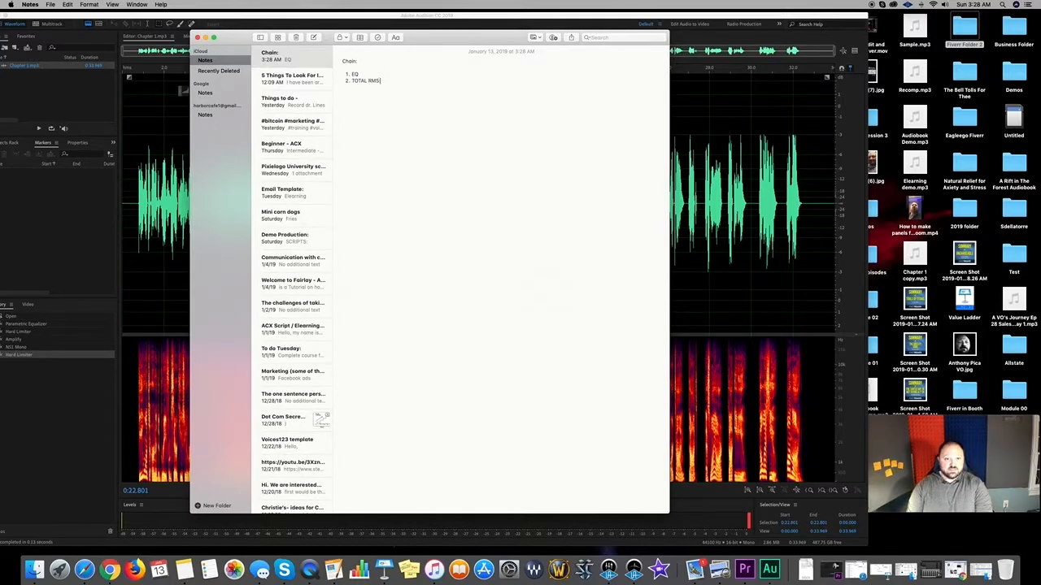
{"action": "type", "text": ": -"}
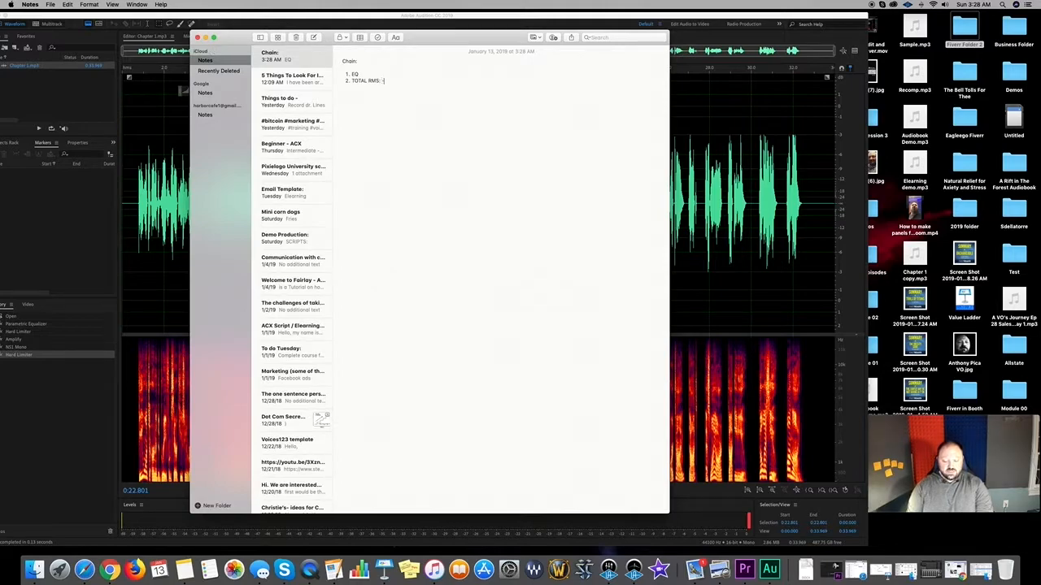
{"action": "type", "text": "17 - 120"}
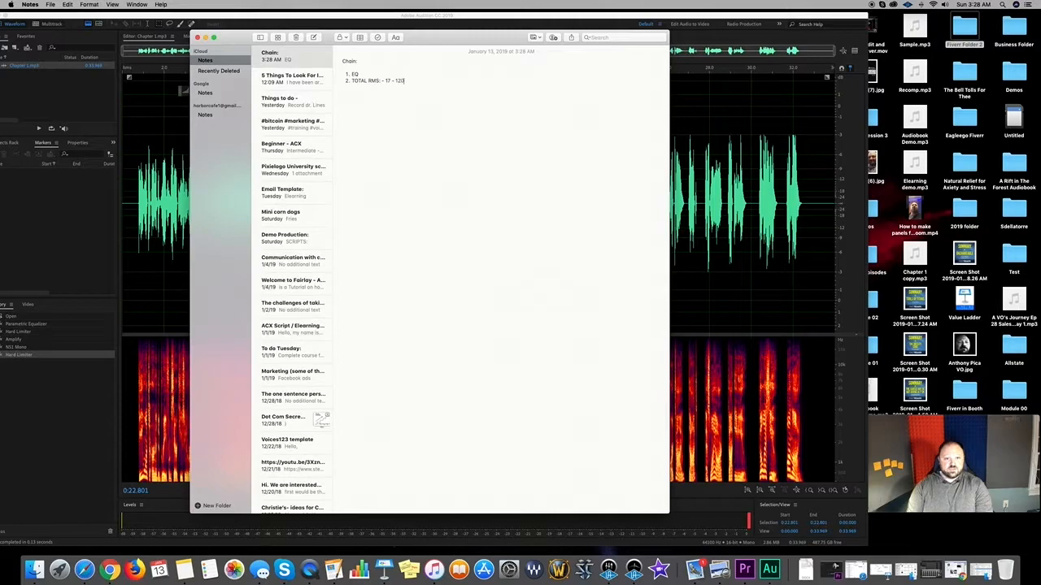
{"action": "key", "text": "BackSpace"}
{"action": "key", "text": "BackSpace"}
{"action": "key", "text": "BackSpace"}
{"action": "type", "text": "-20"}
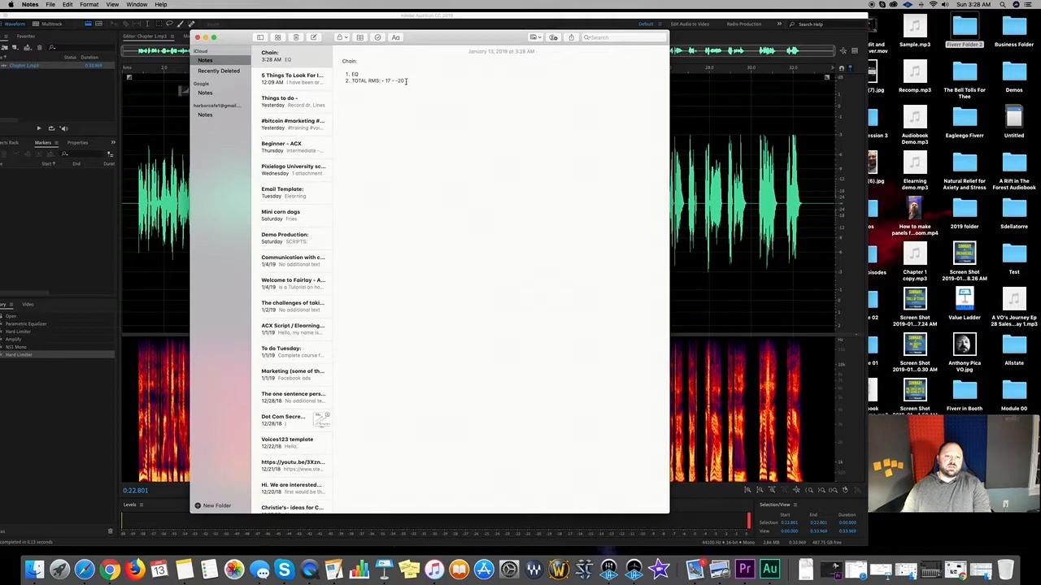
{"action": "key", "text": "BackSpace"}
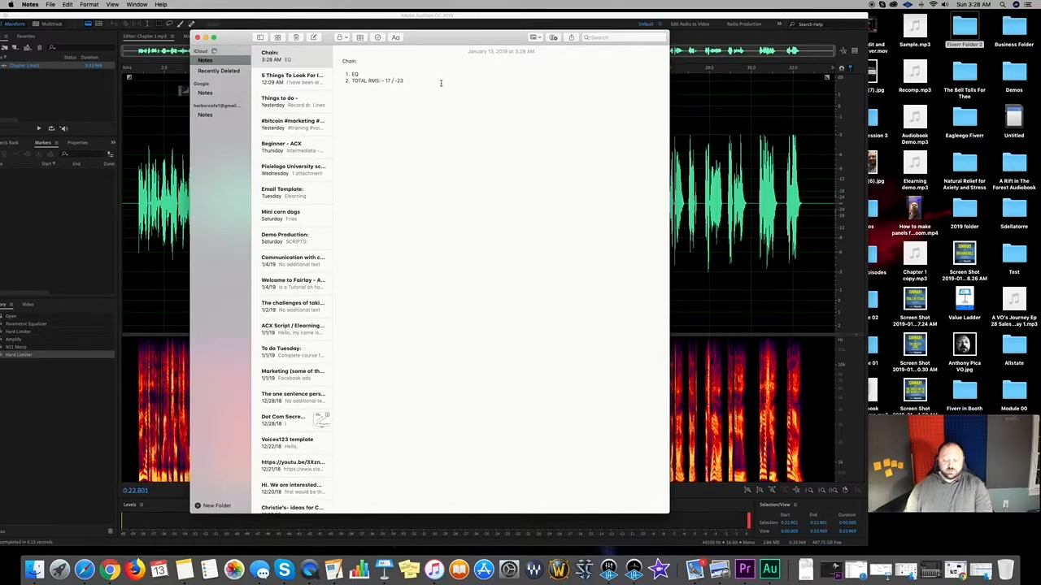
- Add "NS1 Mono" as item 3 and "Hard Limit at -3" as item 4 of the note's numbered list
{"action": "key", "text": "Return"}
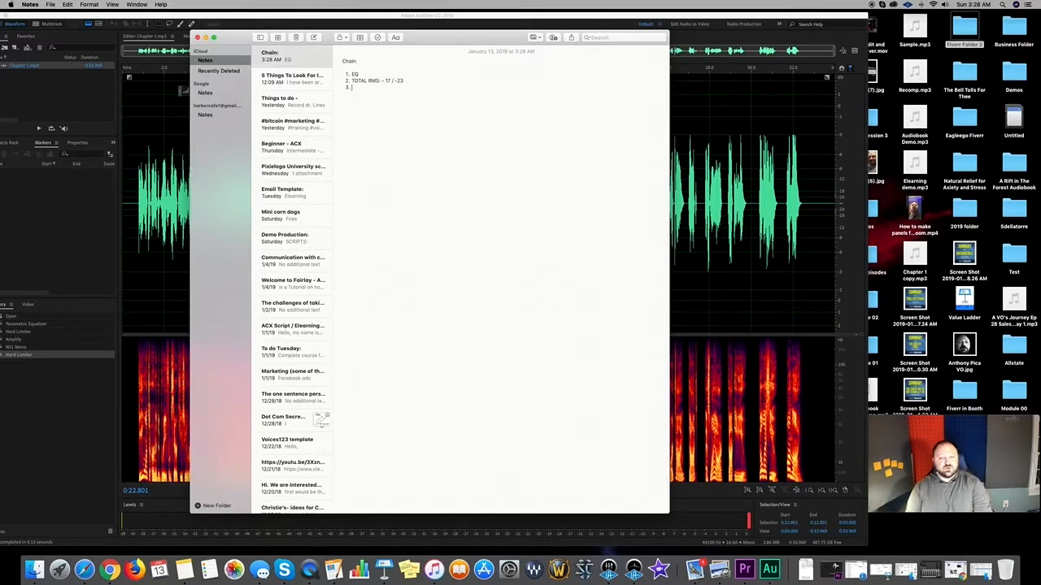
{"action": "type", "text": "NS"}
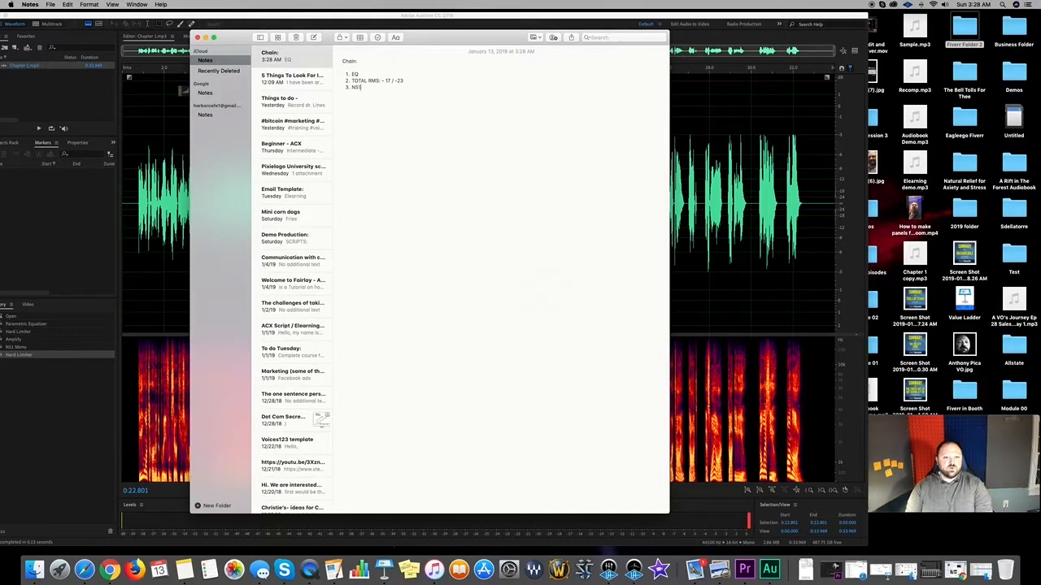
{"action": "type", "text": "1 Mono"}
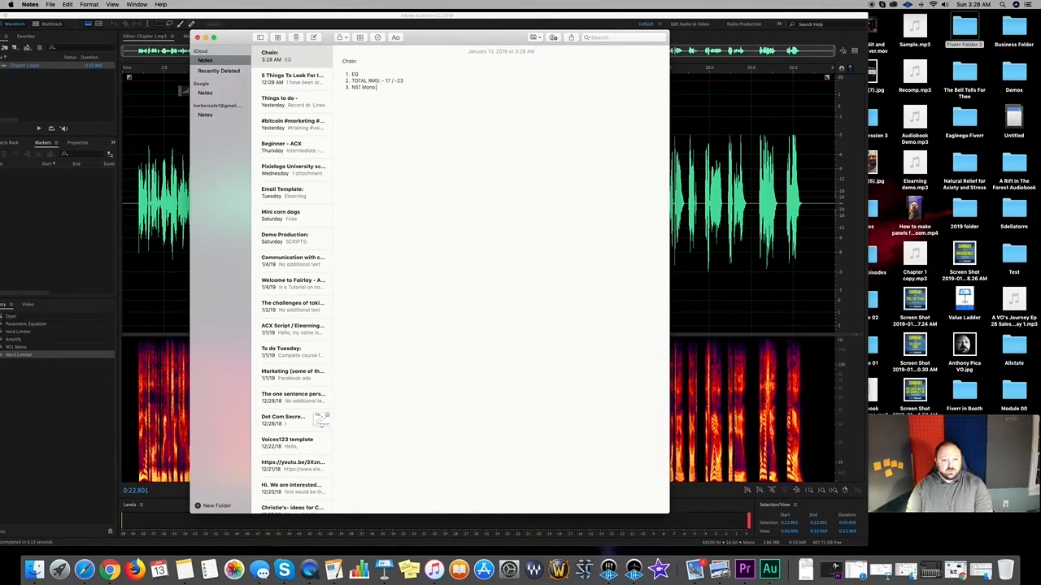
{"action": "type", "text": "ard Limit at -"}
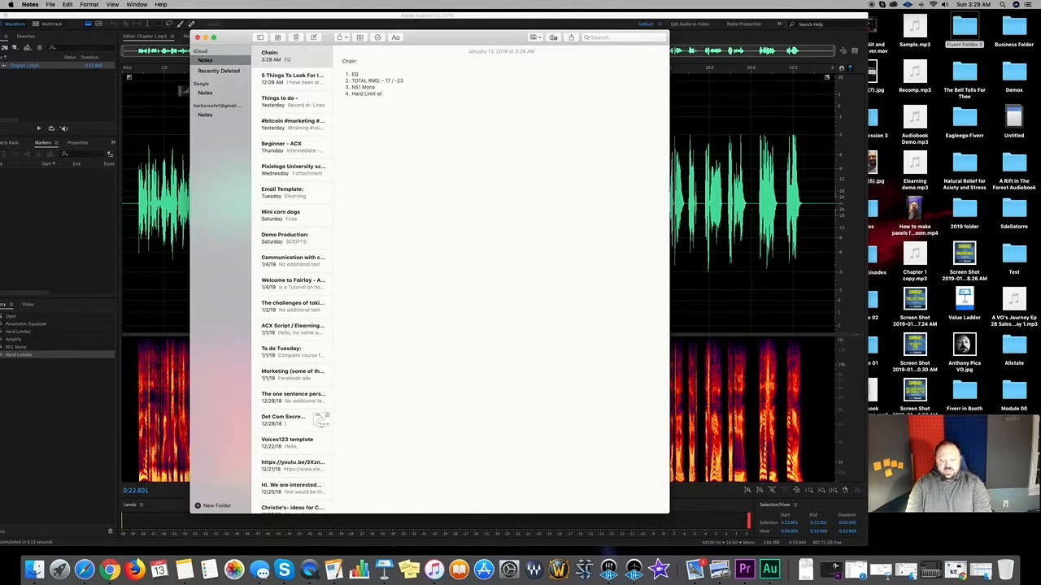
{"action": "type", "text": "3"}
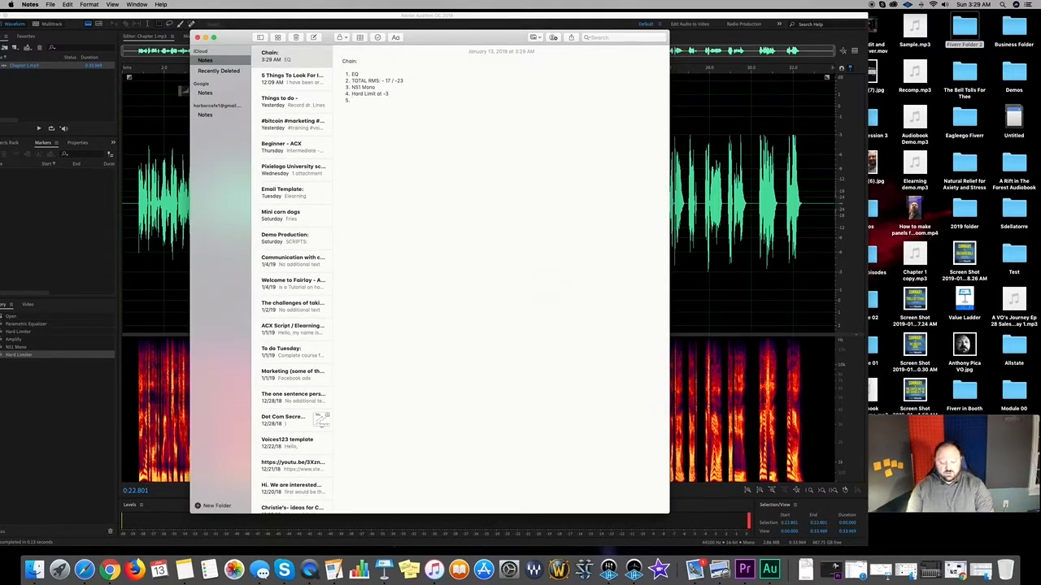
- Add item 5 to the list, reading "Save files = mp3, 44100hz 16bit 192 kbps"
{"action": "type", "text": "ve fu"}
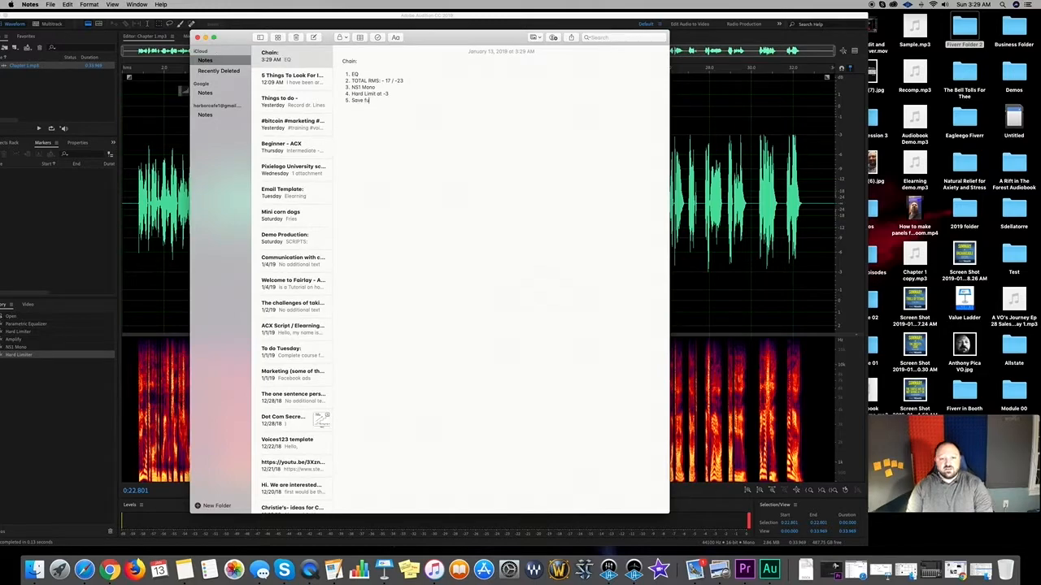
{"action": "type", "text": "les,"}
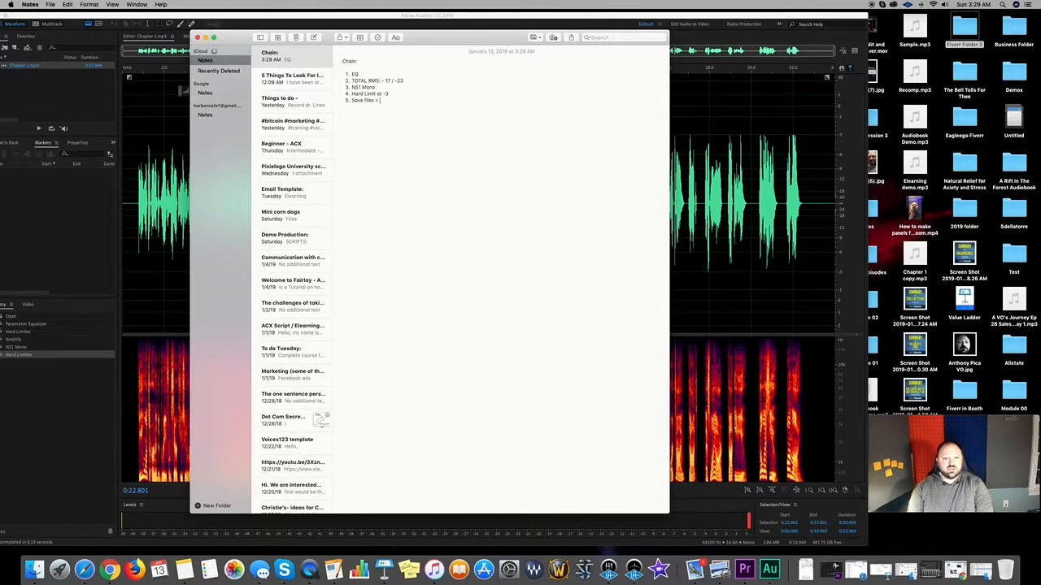
{"action": "type", "text": "mp3"}
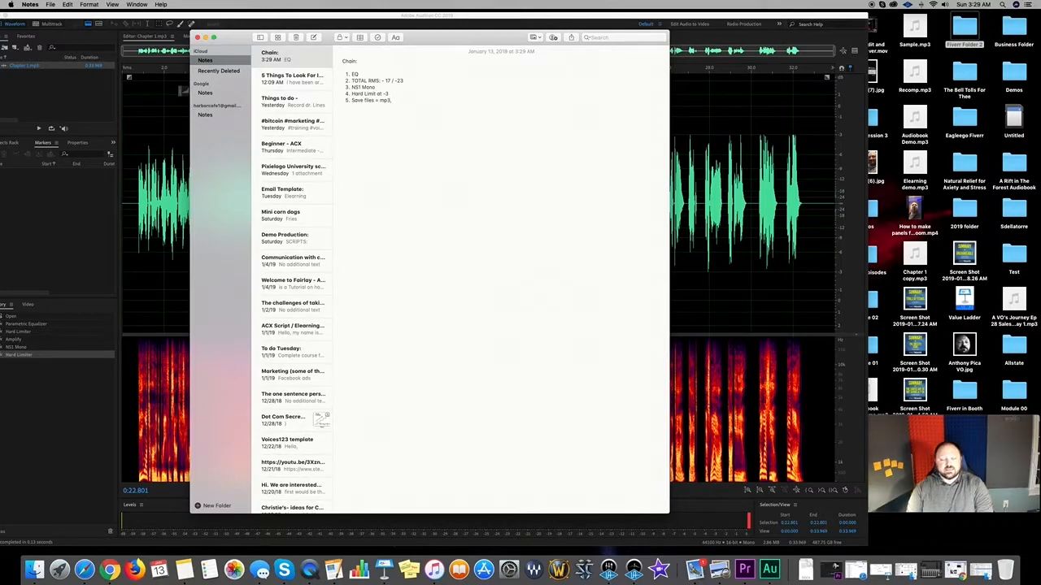
{"action": "type", "text": ", 44100hz"}
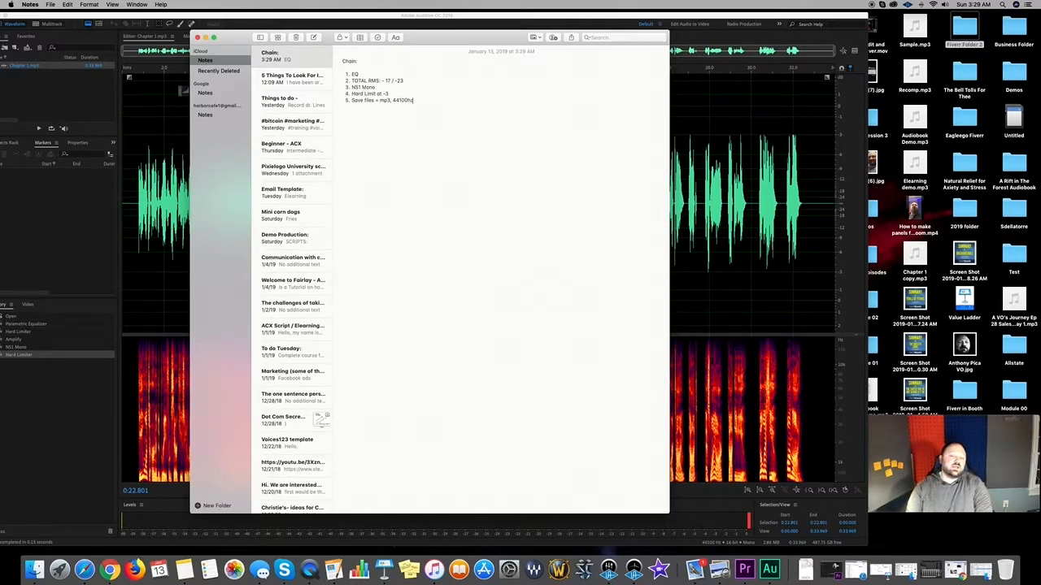
{"action": "type", "text": " 1"}
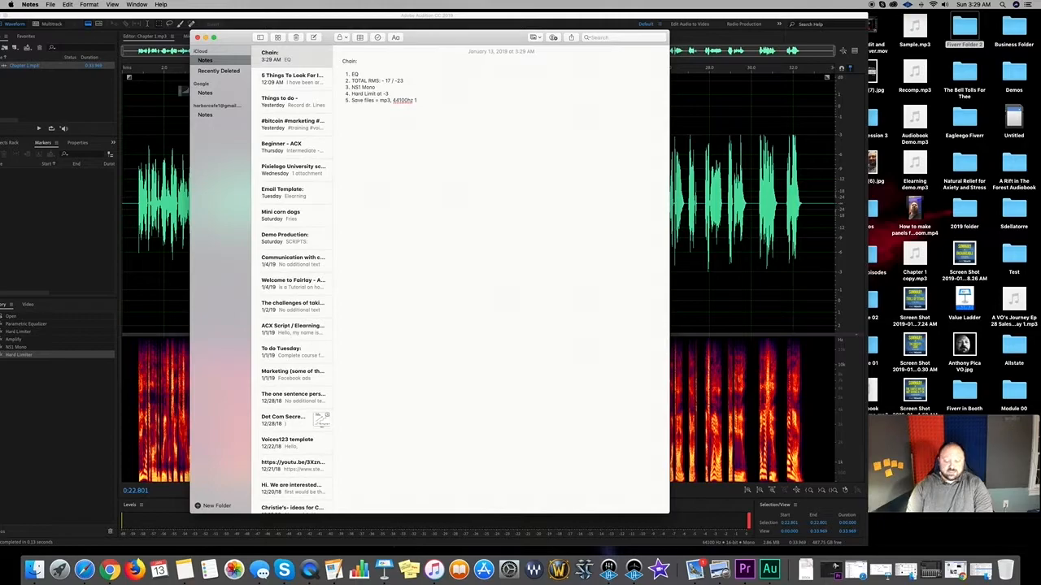
{"action": "type", "text": "6bit"}
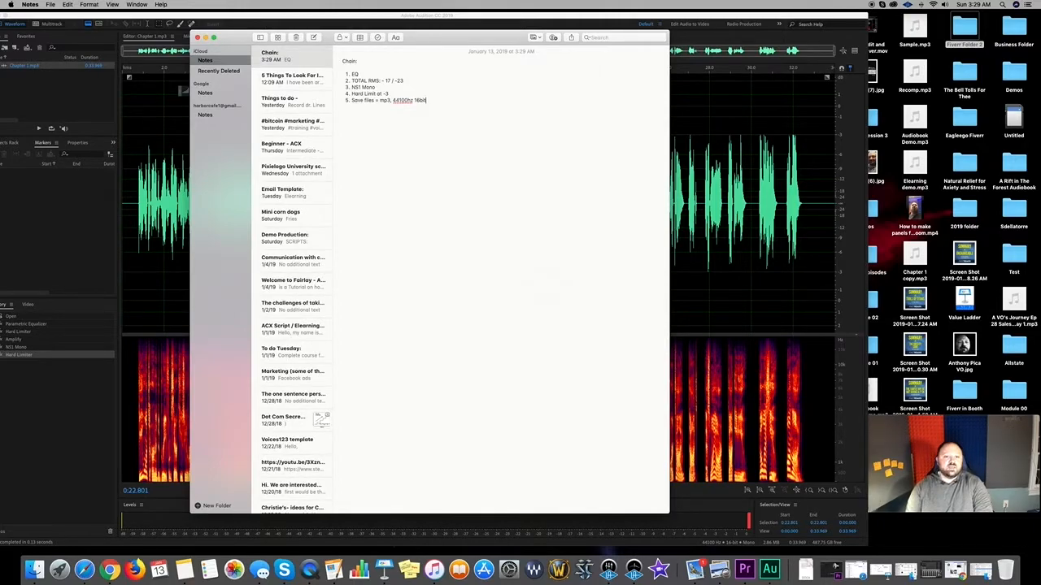
{"action": "type", "text": " 1"}
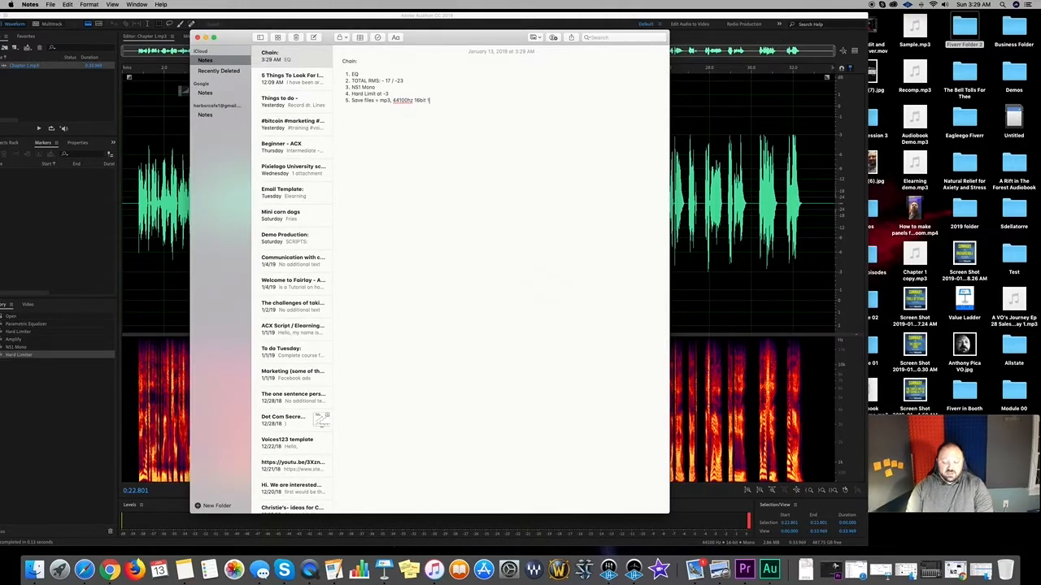
{"action": "type", "text": "92"}
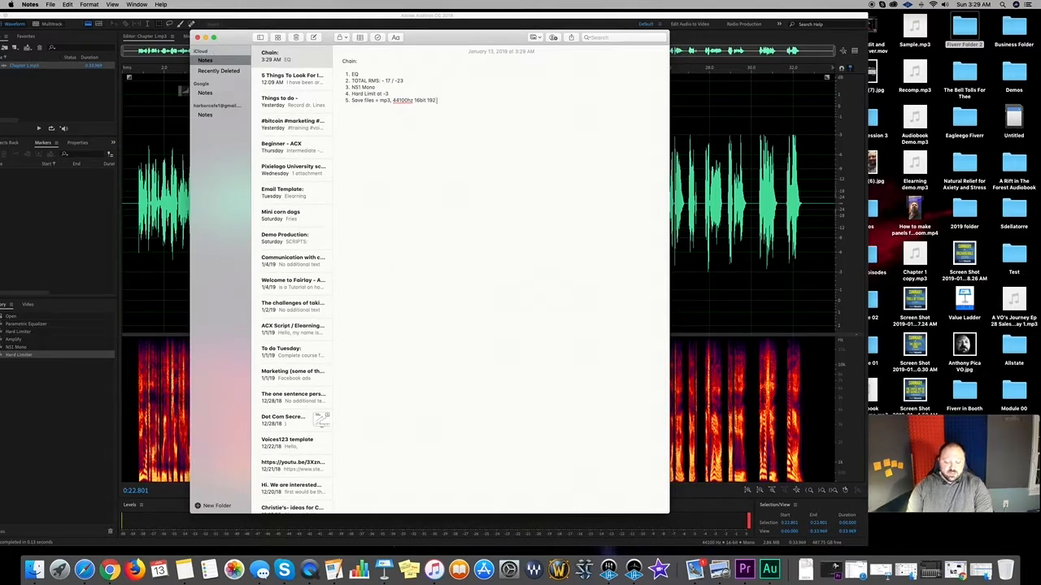
{"action": "type", "text": " kbps"}
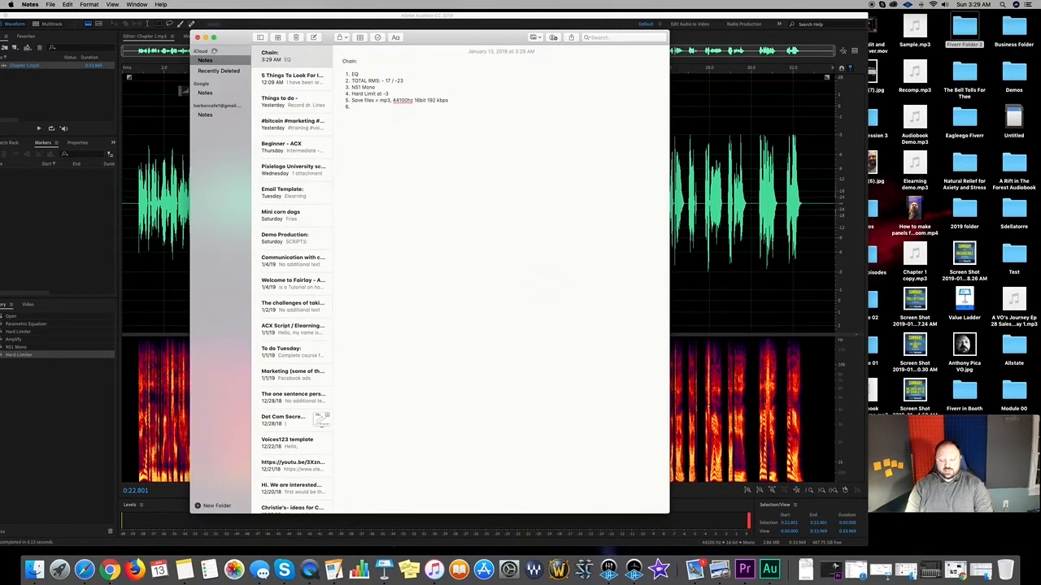
- Add item 6 to the list, reading "All files must be named exactly as they are in the book."
{"action": "type", "text": "iles must b"}
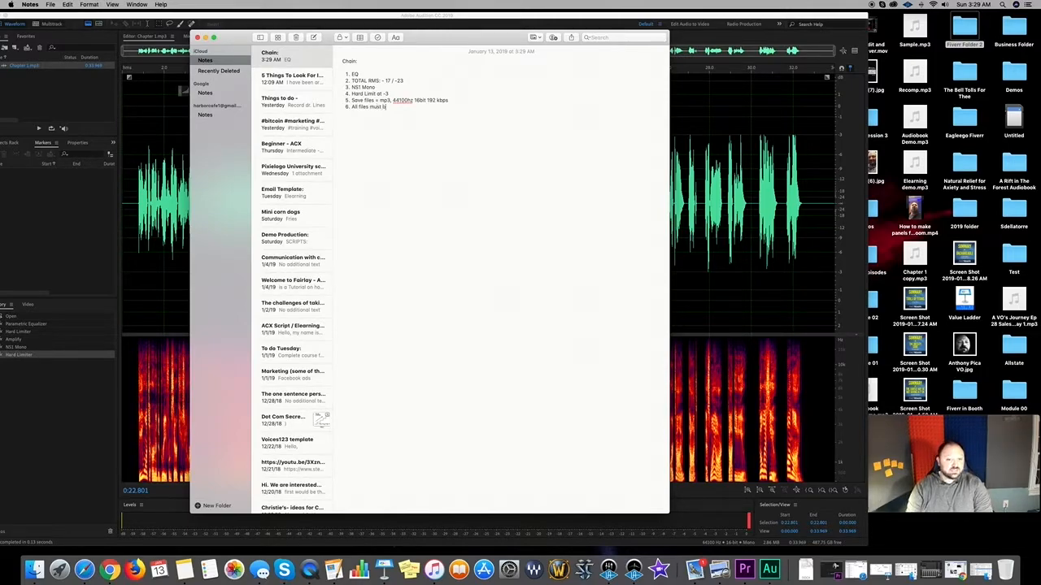
{"action": "type", "text": "e named exactly as they are in"}
{"action": "type", "text": "the script"}
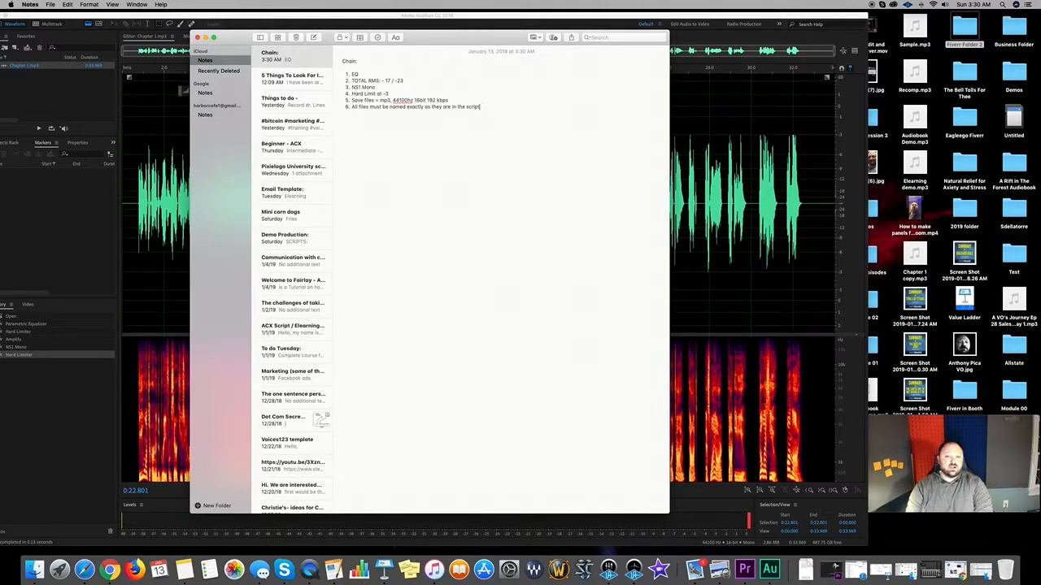
{"action": "type", "text": ". book."}
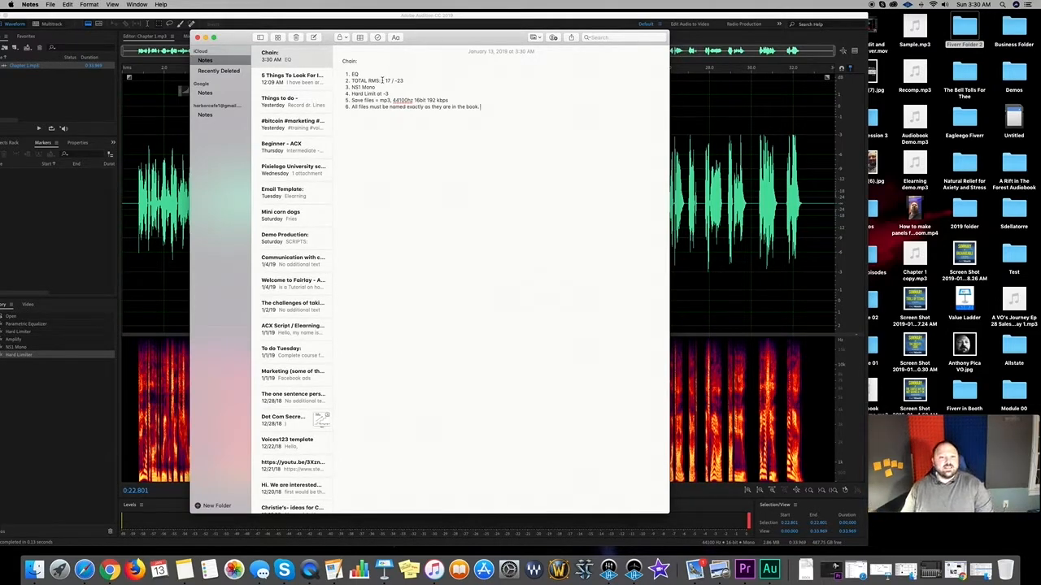
- Enlarge the font of the note's heading and all six list items until each item nearly fills the note's width on one line
{"action": "left_click_drag", "start_coordinate": [354, 74], "coordinate": [479, 107]}
{"action": "right_click", "coordinate": [479, 104]}
{"action": "mouse_move", "coordinate": [566, 197]}
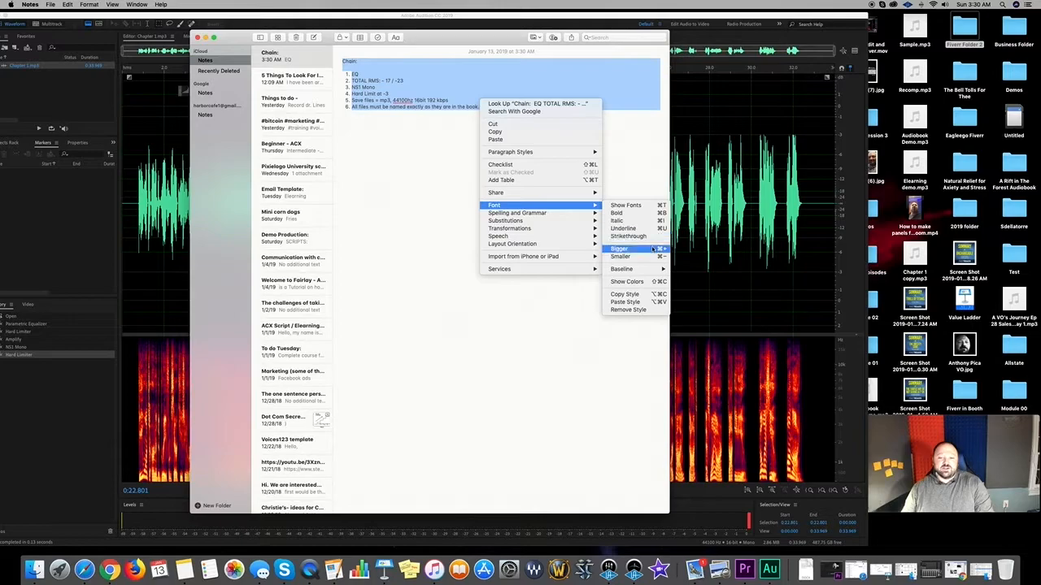
{"action": "left_click", "coordinate": [653, 248]}
{"action": "right_click", "coordinate": [529, 113]}
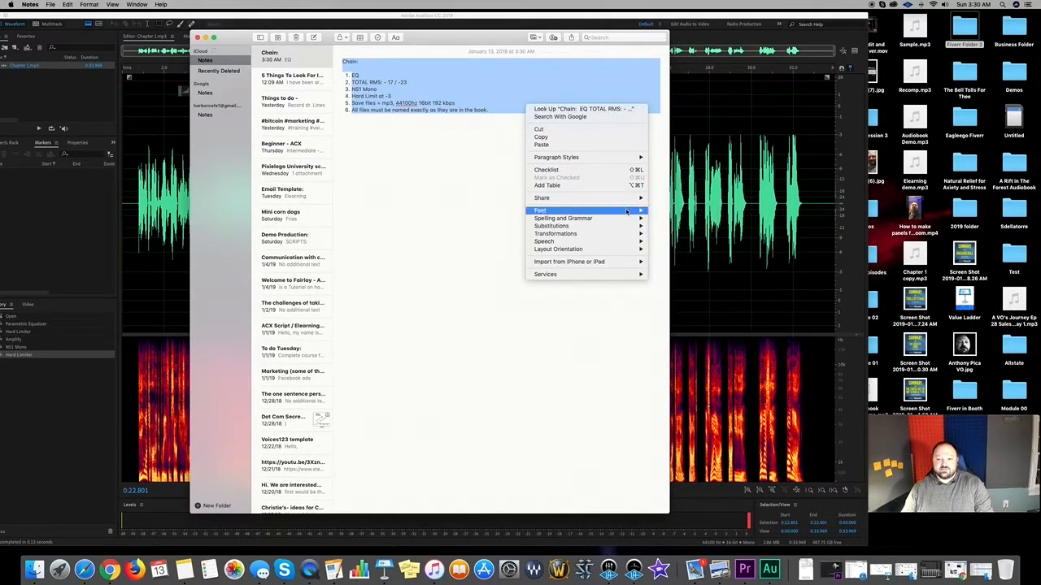
{"action": "left_click", "coordinate": [444, 203]}
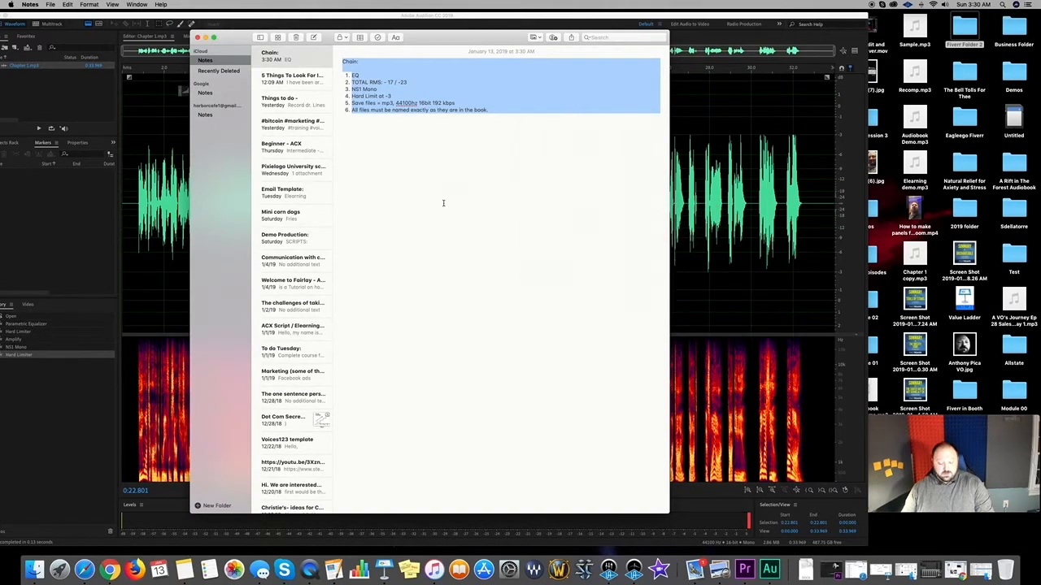
{"action": "key", "text": "super+plus"}
{"action": "key", "text": "super+plus"}
{"action": "key", "text": "super+plus"}
{"action": "key", "text": "super+plus"}
{"action": "key", "text": "super+plus"}
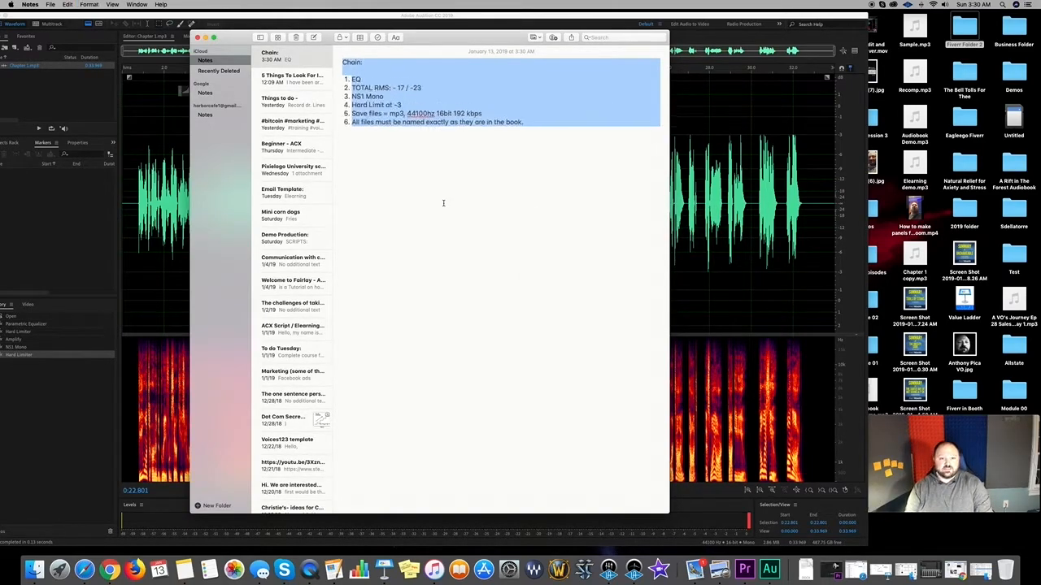
{"action": "key", "text": "super+plus"}
{"action": "key", "text": "super+plus"}
{"action": "key", "text": "super+plus"}
{"action": "key", "text": "super+plus"}
{"action": "key", "text": "super+plus"}
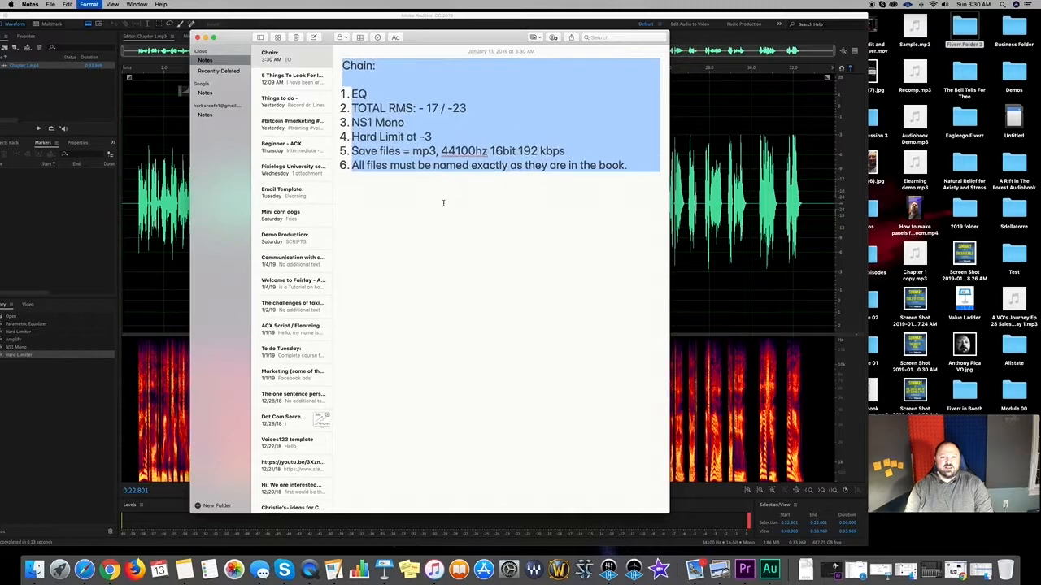
{"action": "left_click", "coordinate": [438, 253]}
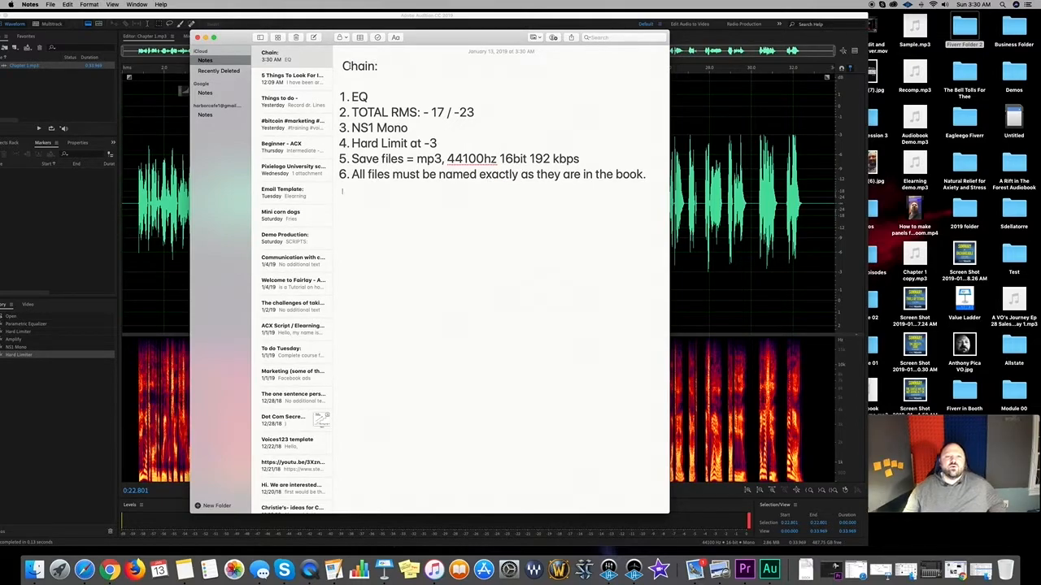
- Change the note's heading to "Audiobook Chain:" and start an empty item 7 at the end of the list
{"action": "type", "text": "Audiobook"}
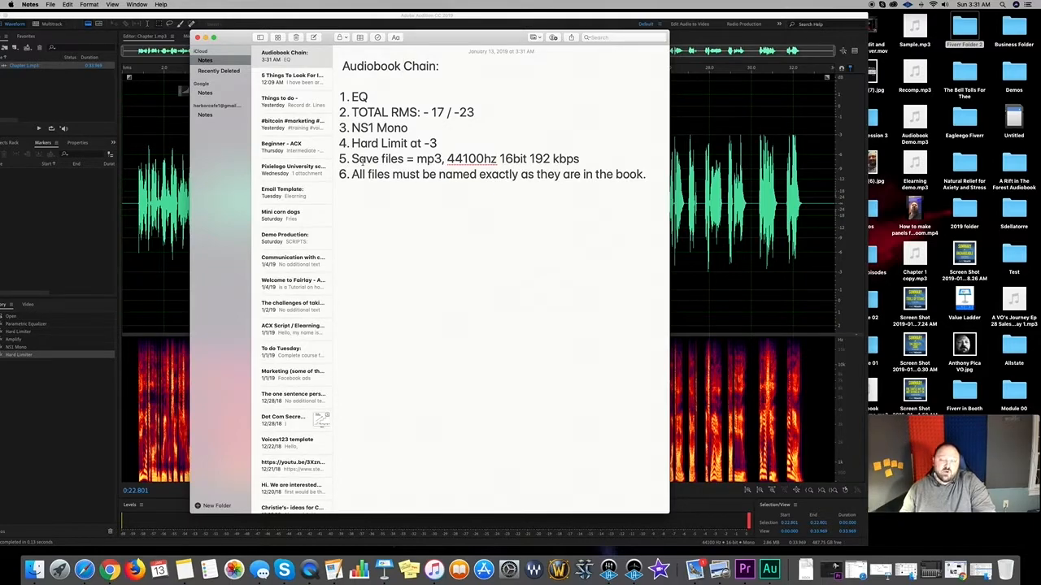
{"action": "left_click", "coordinate": [664, 166]}
{"action": "key", "text": "Return"}
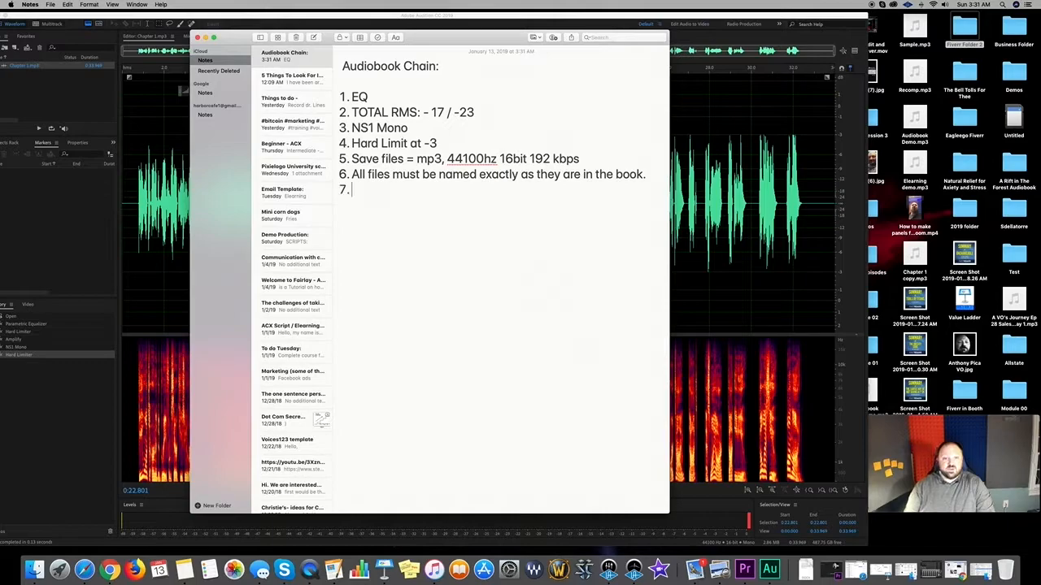
- Minimise Notes to return to Adobe Audition and mark the silence before the first words and after the last words of the recording
{"action": "left_click", "coordinate": [206, 38]}
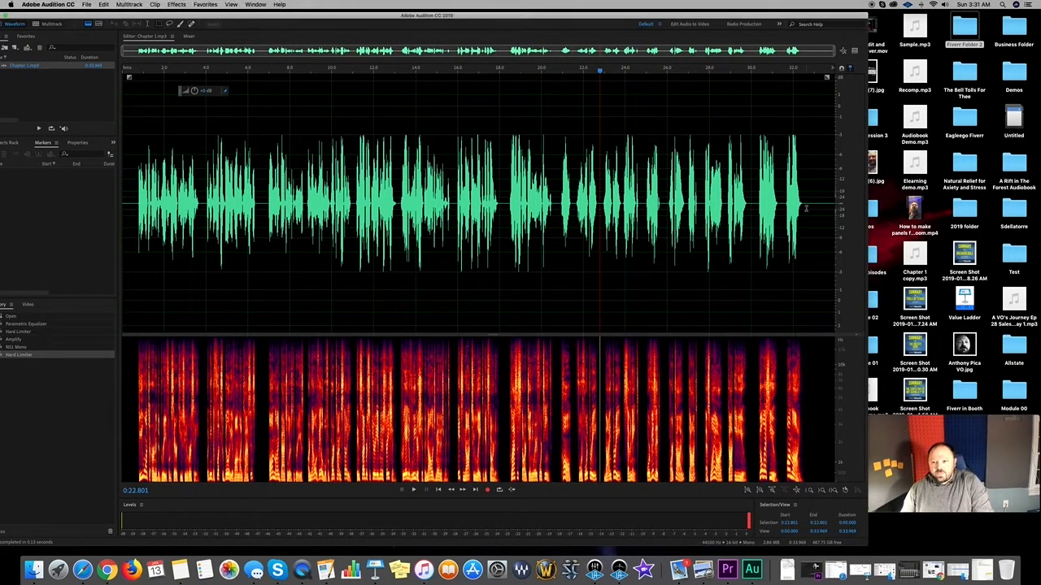
{"action": "left_click_drag", "start_coordinate": [137, 208], "coordinate": [106, 208]}
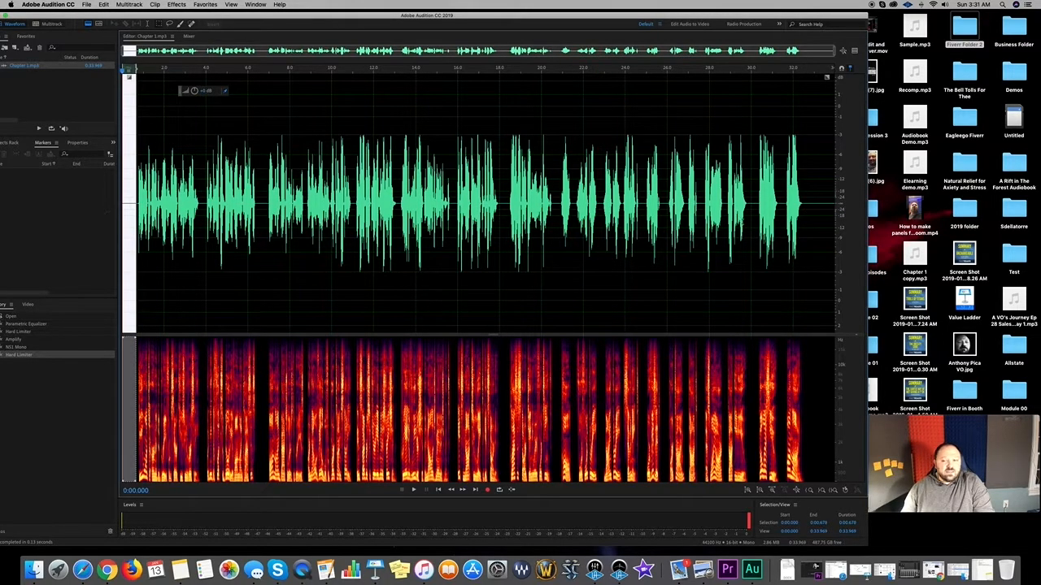
{"action": "left_click_drag", "start_coordinate": [804, 212], "coordinate": [852, 215]}
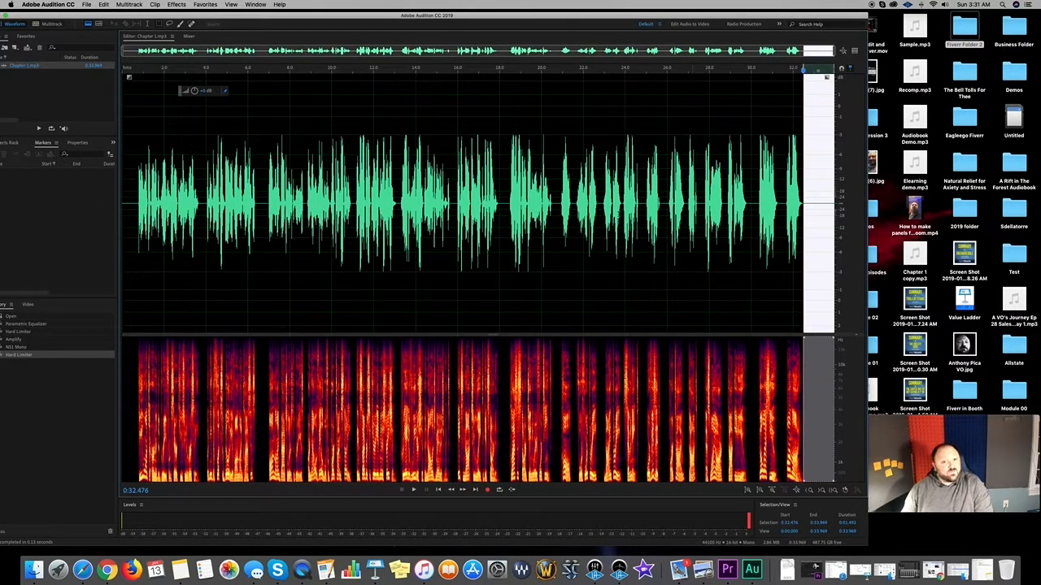
{"action": "left_click", "coordinate": [621, 203]}
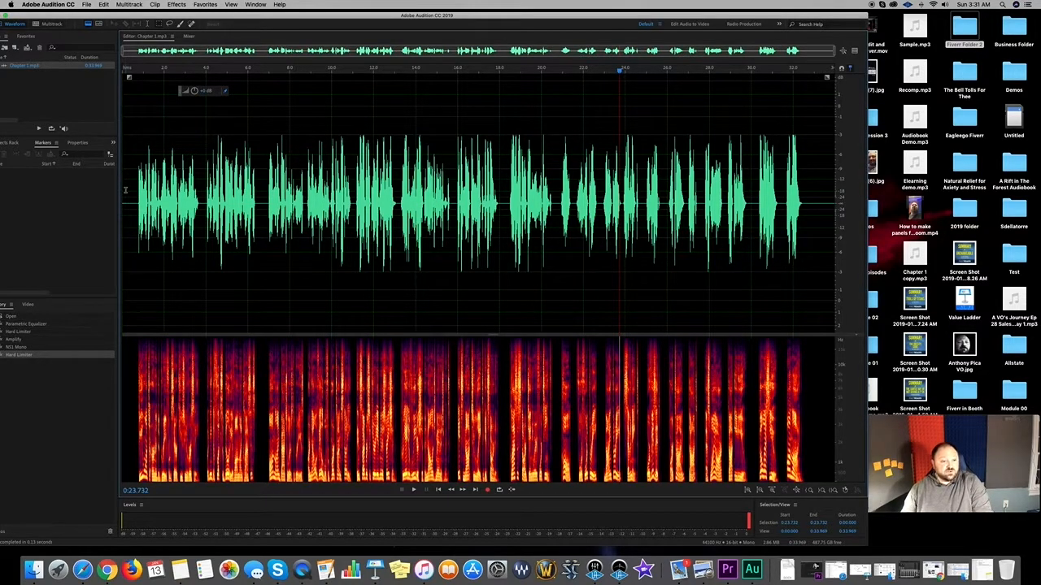
- Examine the recording's opening silence up close, marking a half-second span from about 0.5 s to 1.0 s, and return to the full waveform
{"action": "scroll", "coordinate": [125, 190], "scroll_direction": "up", "scroll_amount": 5}
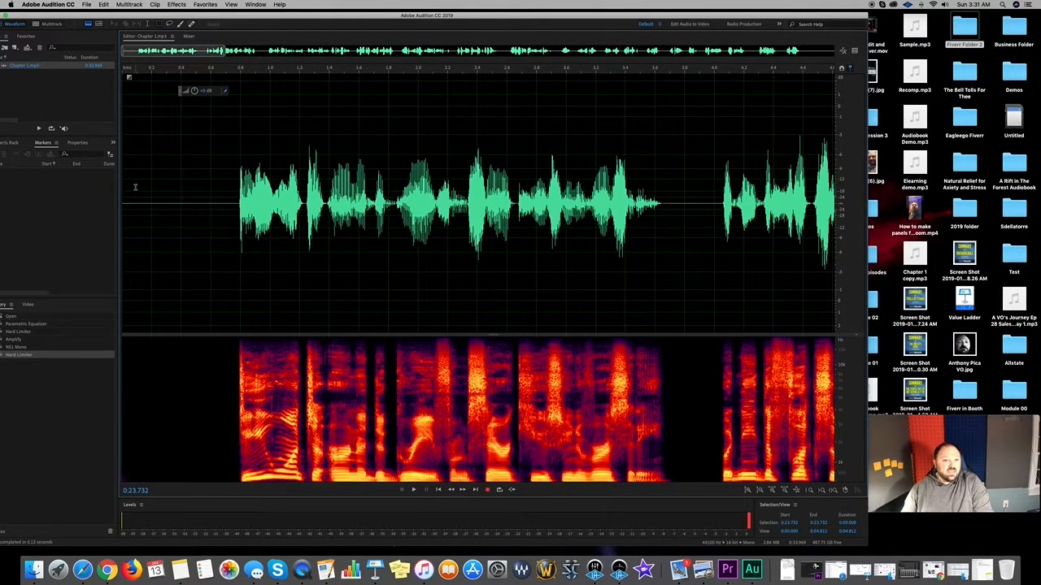
{"action": "left_click", "coordinate": [136, 187]}
{"action": "scroll", "coordinate": [137, 187], "scroll_direction": "up", "scroll_amount": 2}
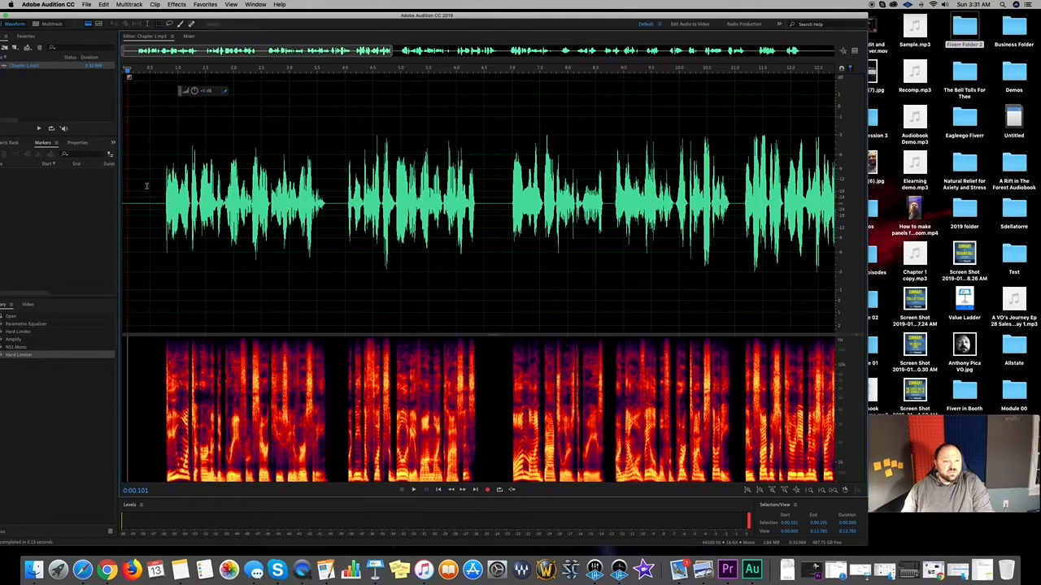
{"action": "scroll", "coordinate": [146, 186], "scroll_direction": "up", "scroll_amount": 2}
{"action": "left_click", "coordinate": [140, 188]}
{"action": "scroll", "coordinate": [142, 188], "scroll_direction": "up", "scroll_amount": 2}
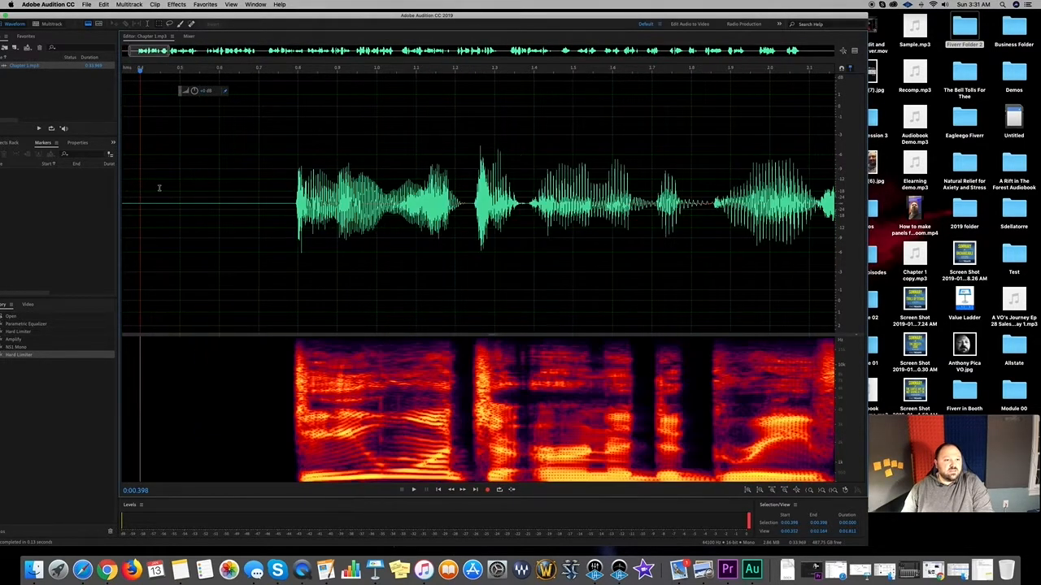
{"action": "left_click", "coordinate": [179, 179]}
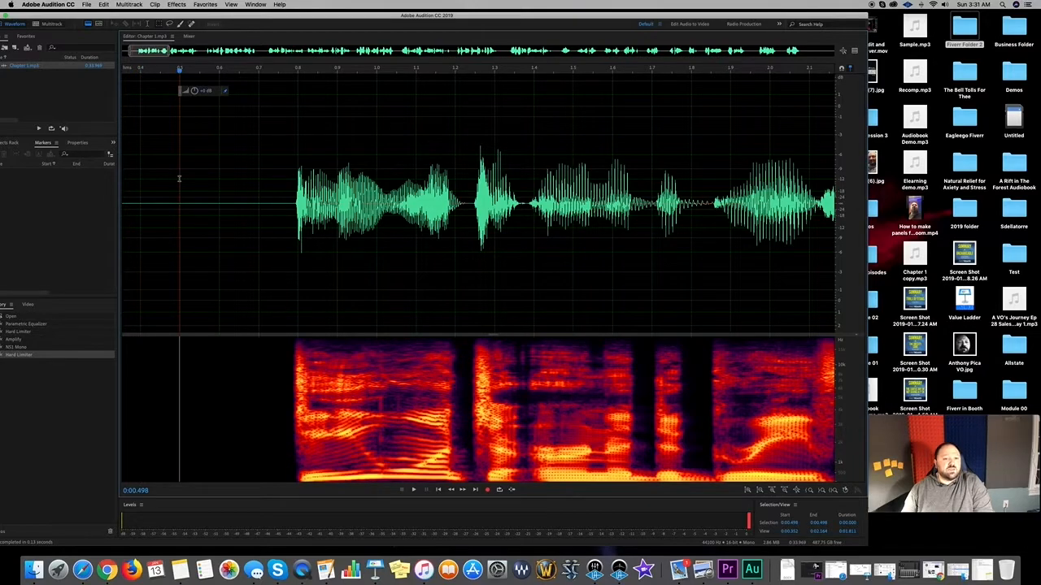
{"action": "left_click_drag", "start_coordinate": [180, 179], "coordinate": [376, 175]}
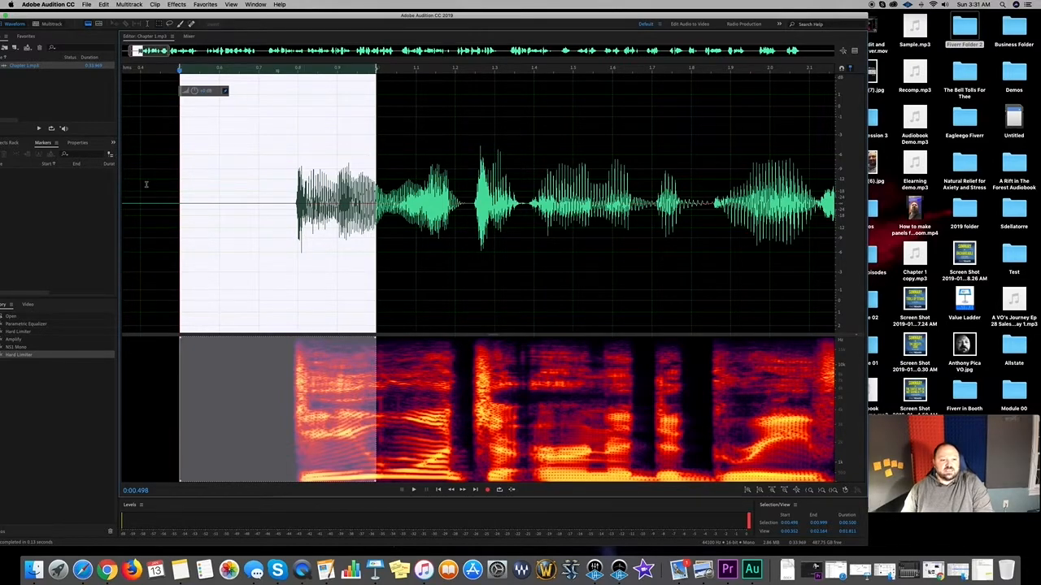
{"action": "left_click", "coordinate": [440, 177]}
{"action": "scroll", "coordinate": [498, 175], "scroll_direction": "down", "scroll_amount": 10}
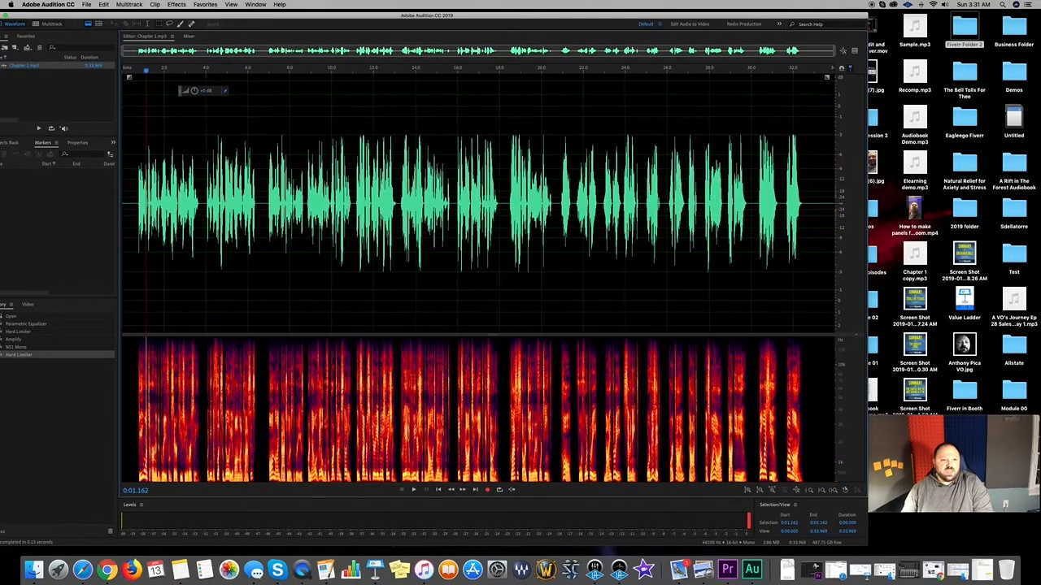
- Examine the recording's closing silence up close, marking a span of about one second after the last word, and clear the selection
{"action": "scroll", "coordinate": [808, 199], "scroll_direction": "up", "scroll_amount": 10}
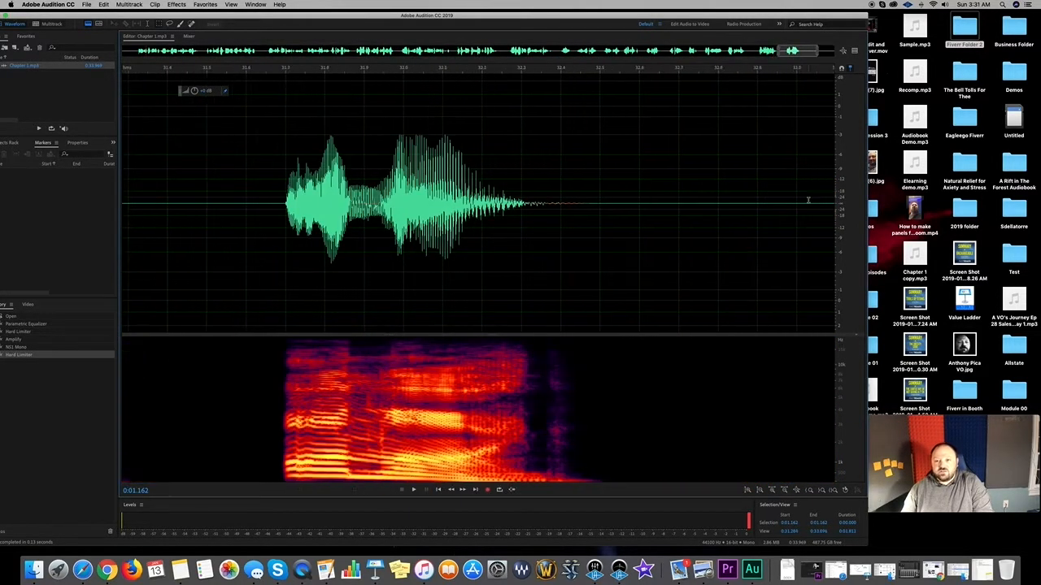
{"action": "scroll", "coordinate": [809, 201], "scroll_direction": "down", "scroll_amount": 4}
{"action": "scroll", "coordinate": [817, 204], "scroll_direction": "up", "scroll_amount": 3}
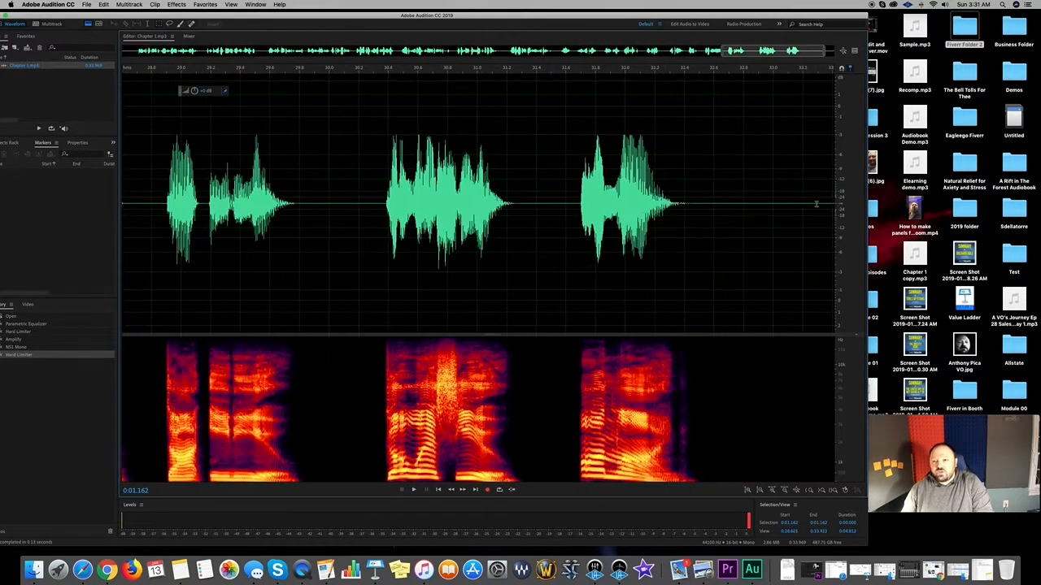
{"action": "scroll", "coordinate": [819, 203], "scroll_direction": "down", "scroll_amount": 3}
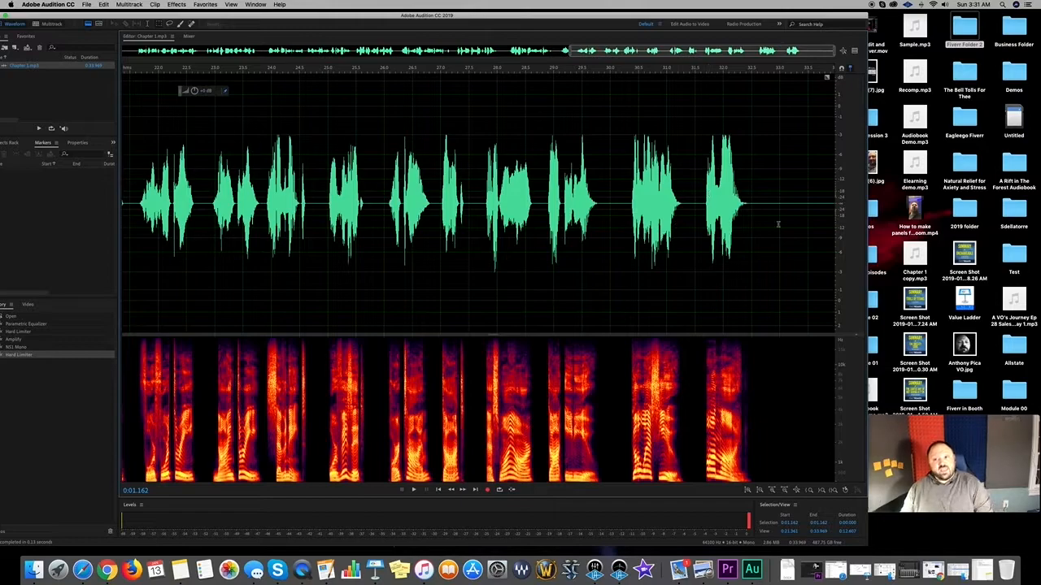
{"action": "left_click_drag", "start_coordinate": [751, 178], "coordinate": [809, 188]}
{"action": "left_click", "coordinate": [798, 192]}
{"action": "left_click", "coordinate": [752, 195]}
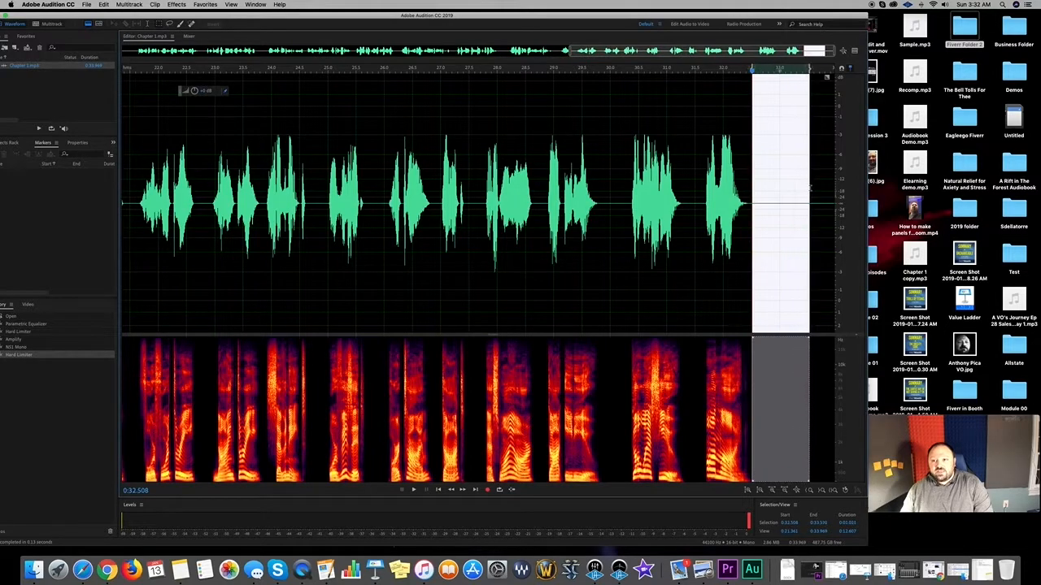
{"action": "left_click", "coordinate": [819, 186]}
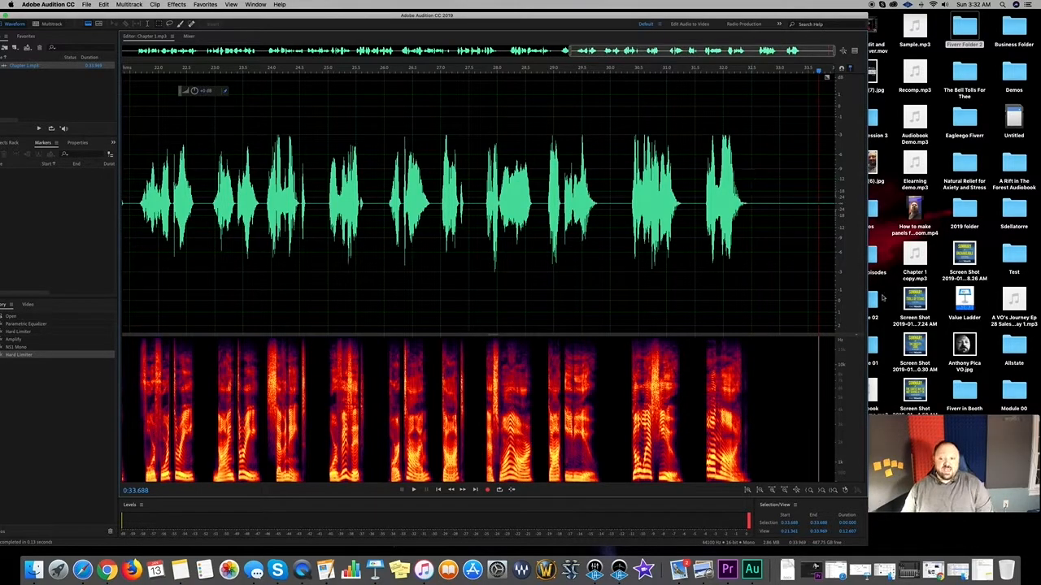
- Switch back to the Notes window and write ".5-1 second with voice and 1-5 second" as item 7 of the audiobook chain
{"action": "left_click", "coordinate": [984, 570]}
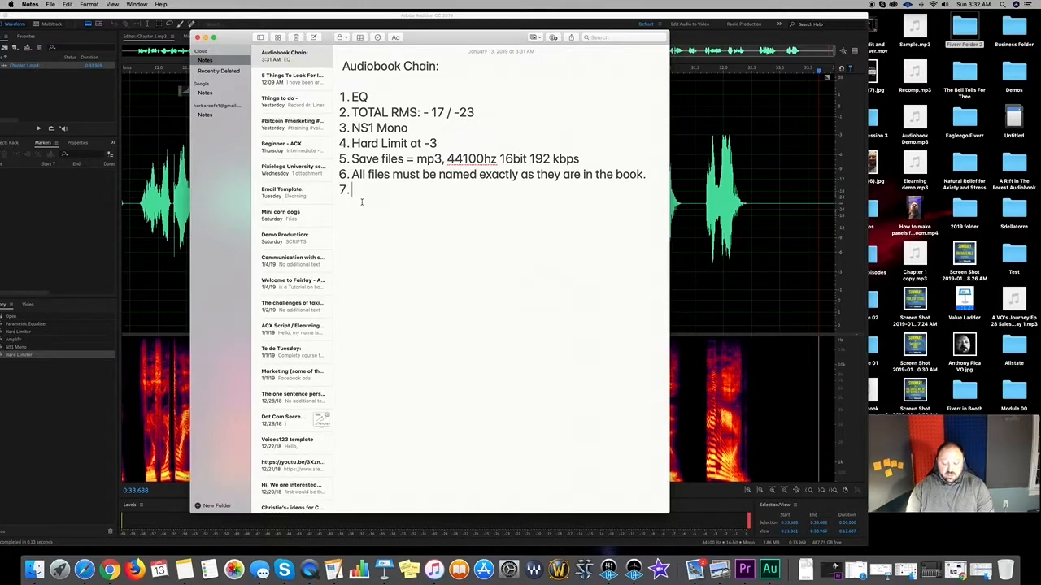
{"action": "type", "text": ".5"}
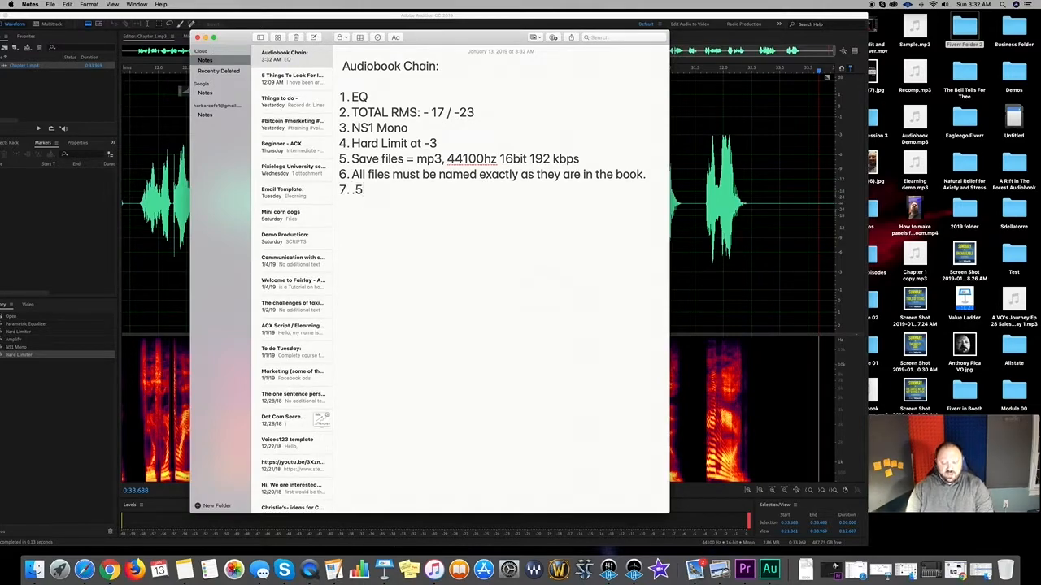
{"action": "type", "text": "-1 sec"}
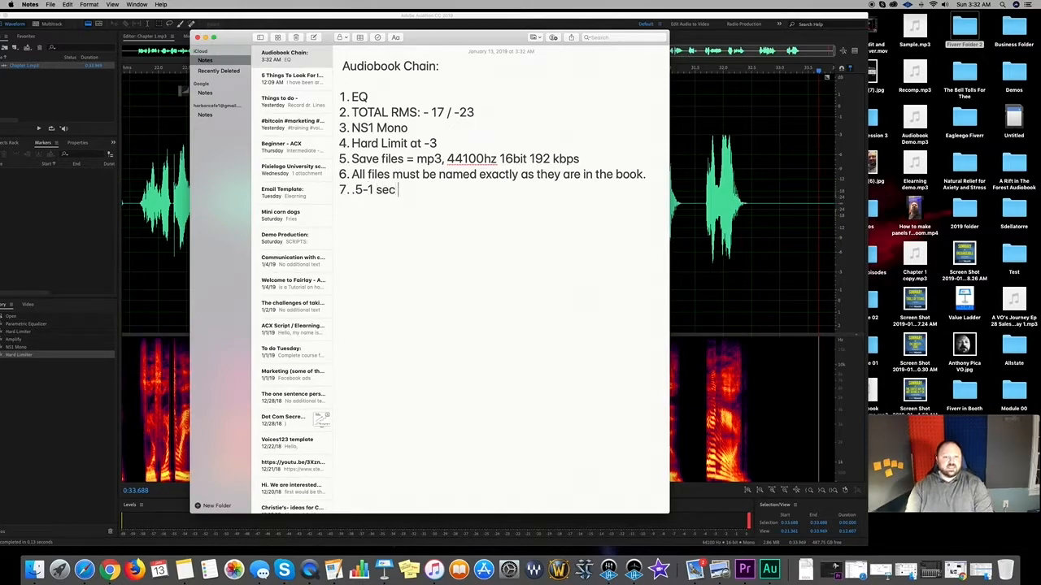
{"action": "type", "text": "ond "}
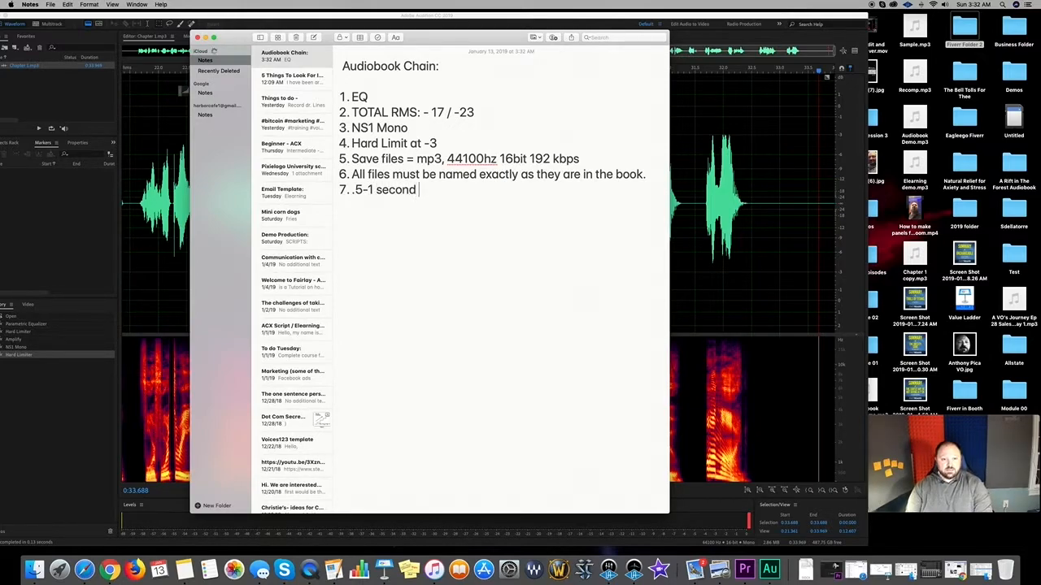
{"action": "type", "text": "with "}
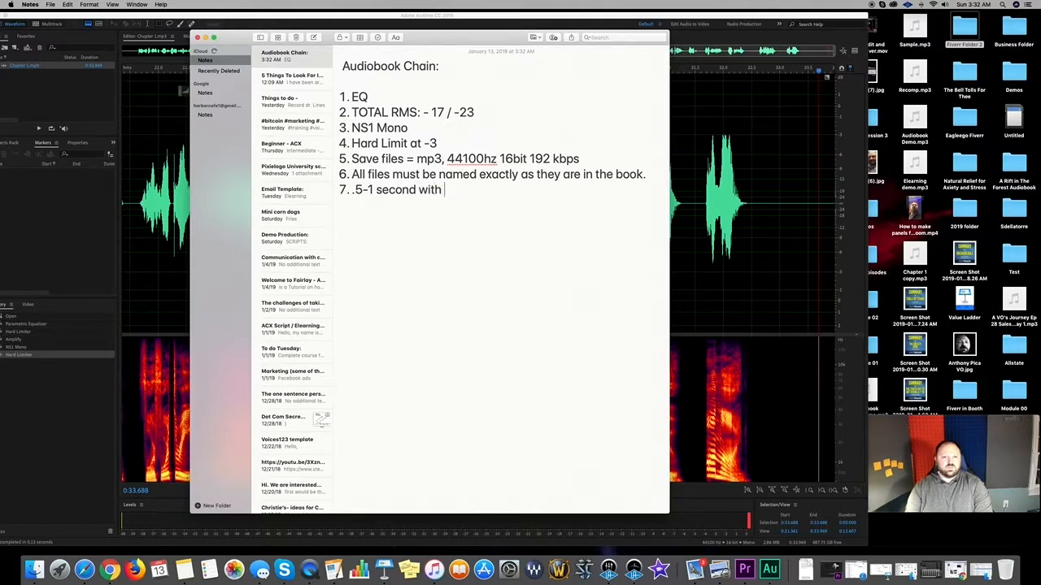
{"action": "type", "text": "voice"}
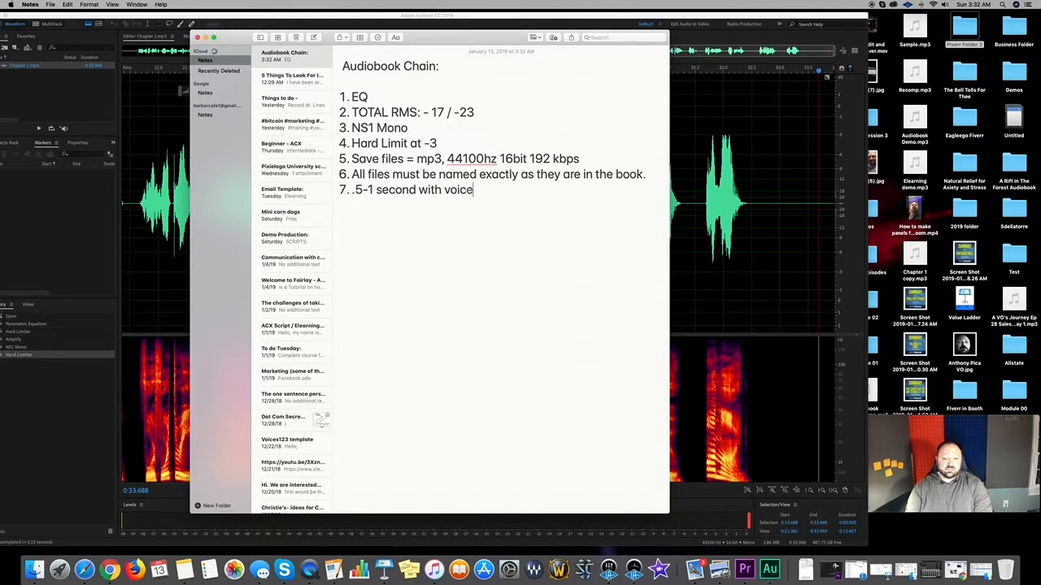
{"action": "type", "text": " and "}
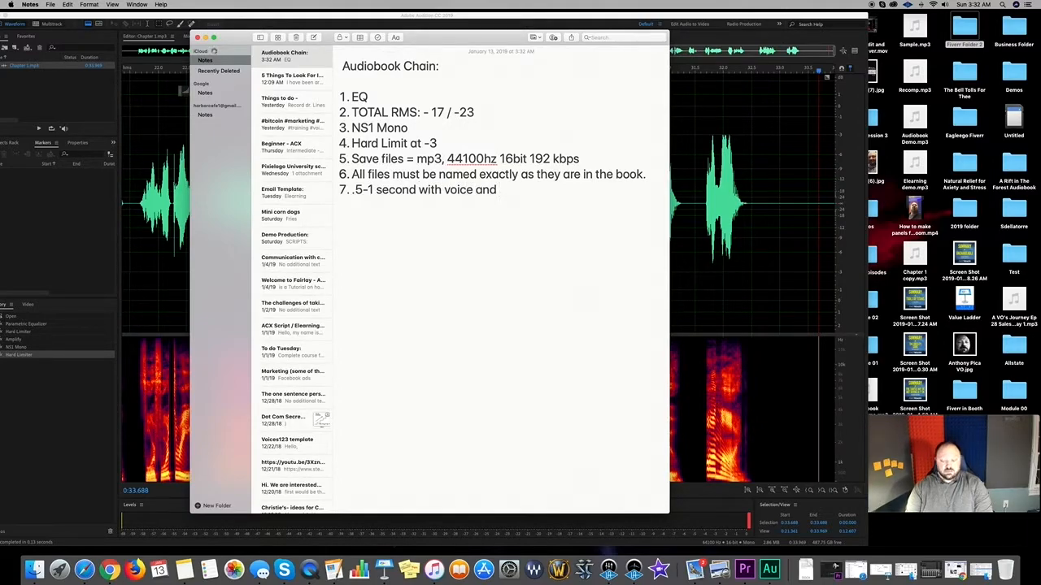
{"action": "type", "text": "1-5"}
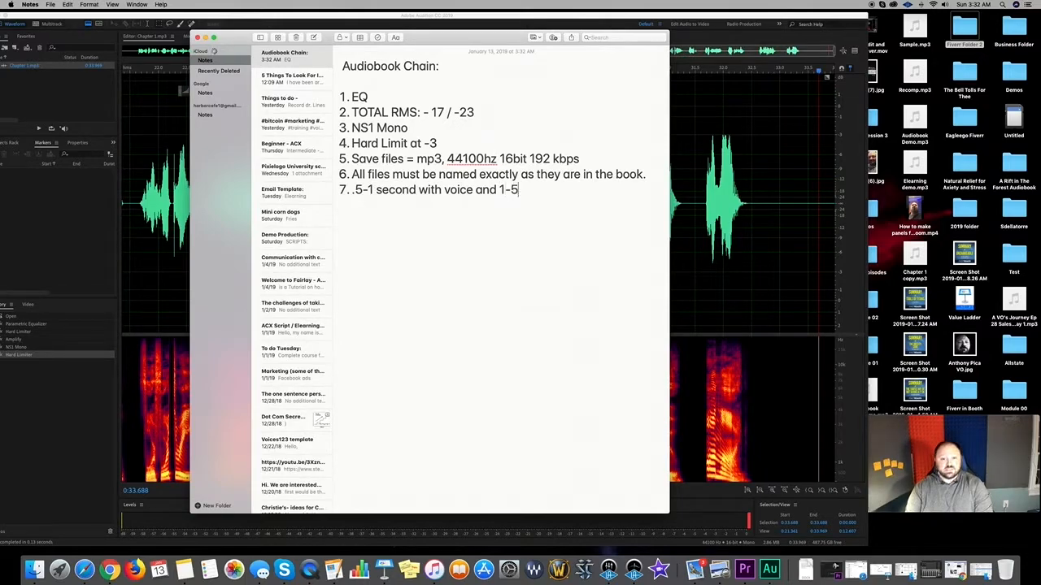
{"action": "type", "text": " second "}
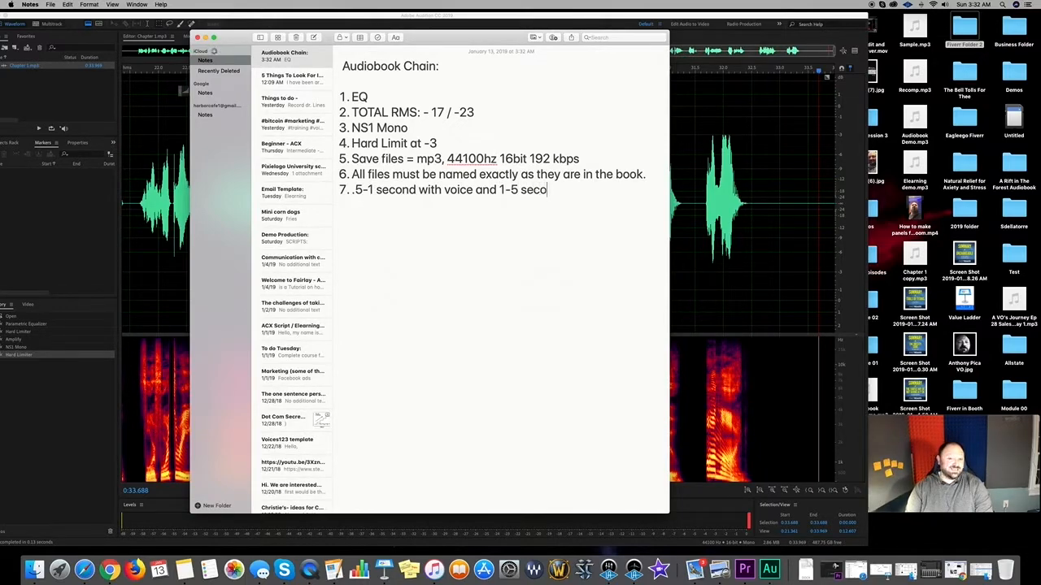
{"action": "type", "text": "g"}
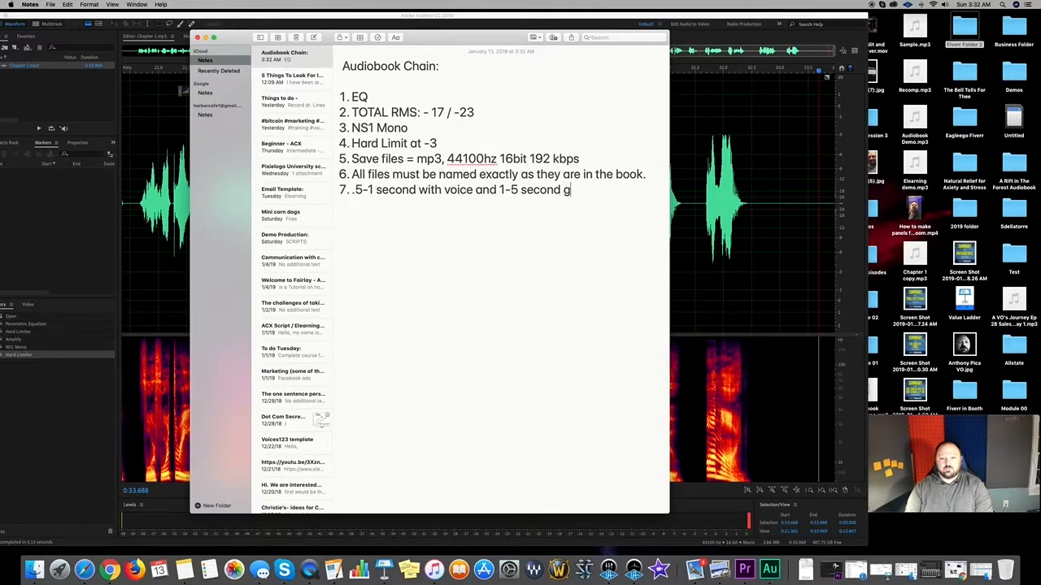
{"action": "key", "text": "BackSpace"}
{"action": "type", "text": "d"}
{"action": "key", "text": "BackSpace"}
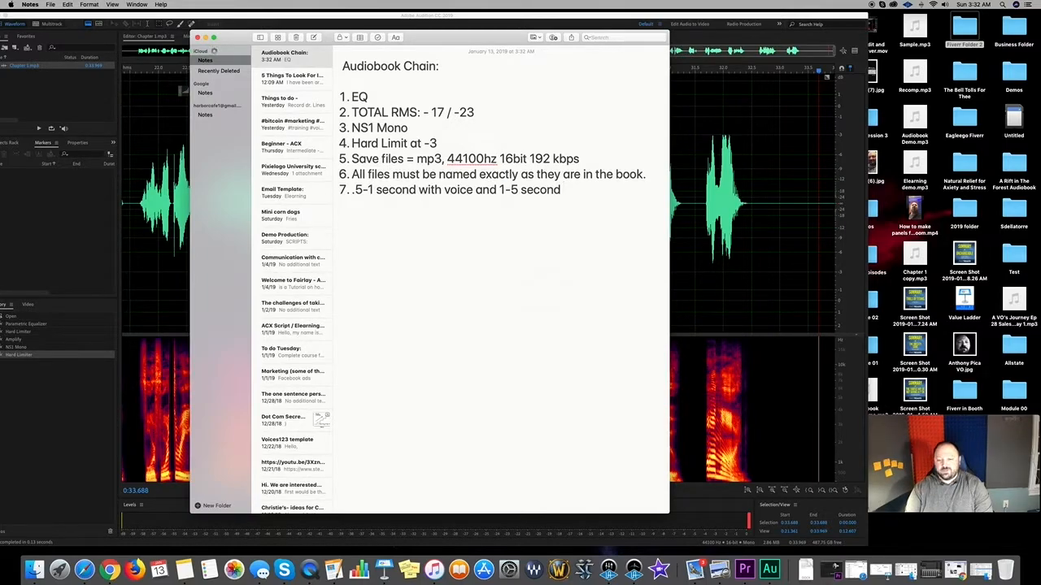
{"action": "type", "text": "floor "}
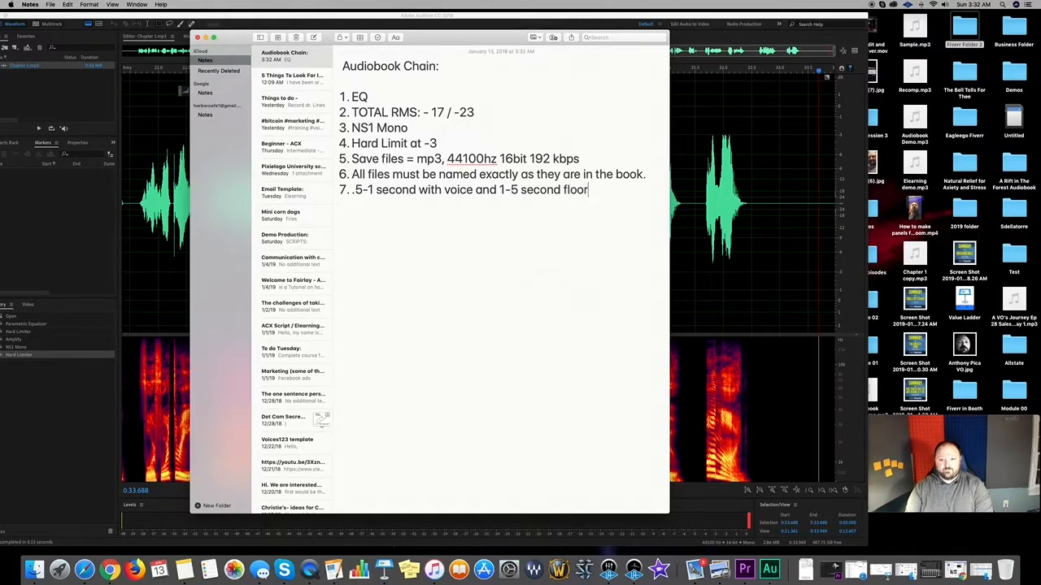
{"action": "type", "text": "n"}
{"action": "key", "text": "BackSpace"}
{"action": "key", "text": "BackSpace"}
{"action": "key", "text": "BackSpace"}
{"action": "key", "text": "BackSpace"}
{"action": "key", "text": "BackSpace"}
{"action": "key", "text": "BackSpace"}
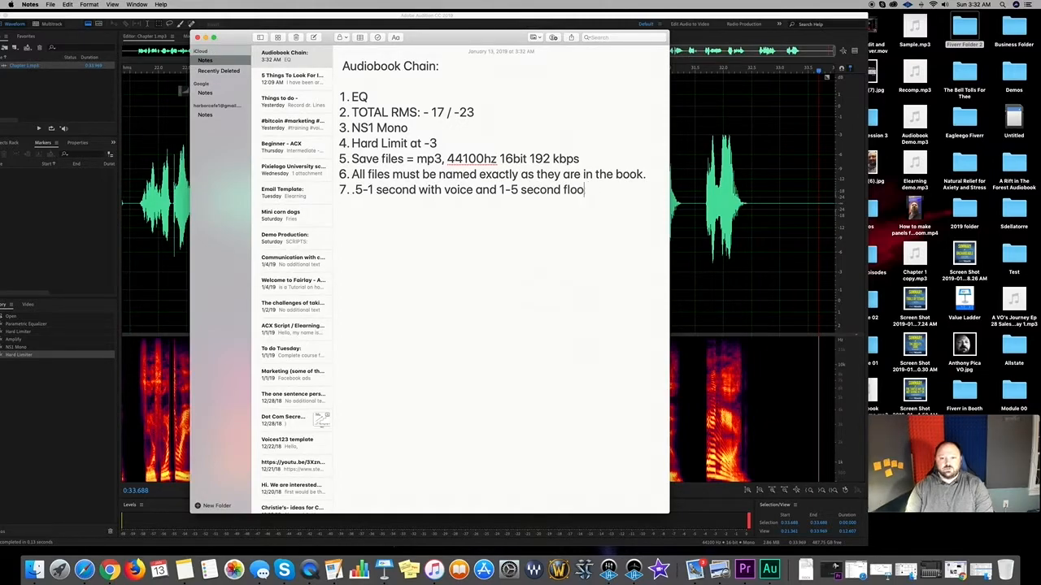
{"action": "key", "text": "BackSpace"}
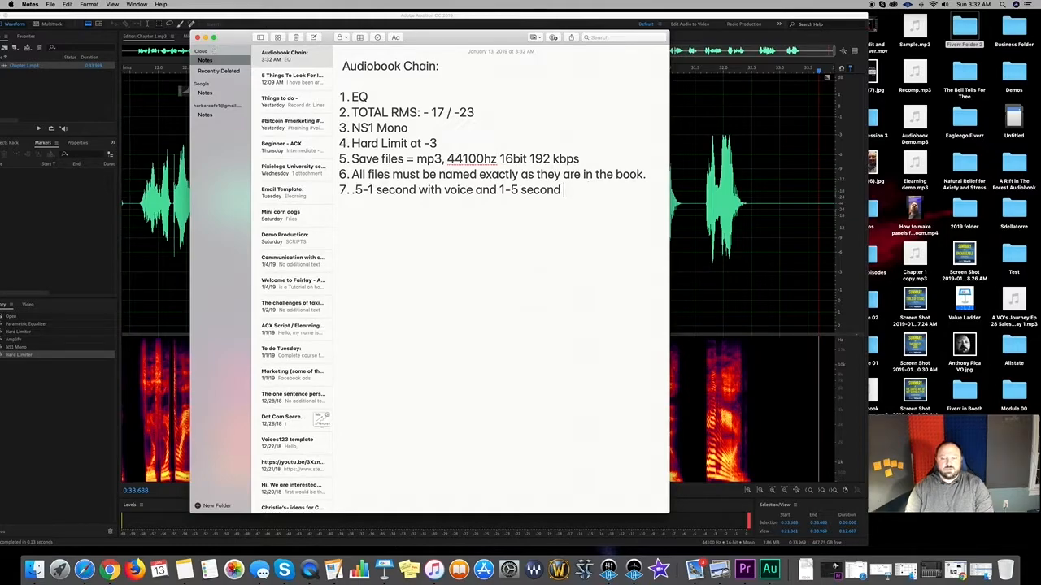
- Complete item 7 of the audiobook chain by adding the words "blank space" after "1-5 second"
{"action": "type", "text": "bl"}
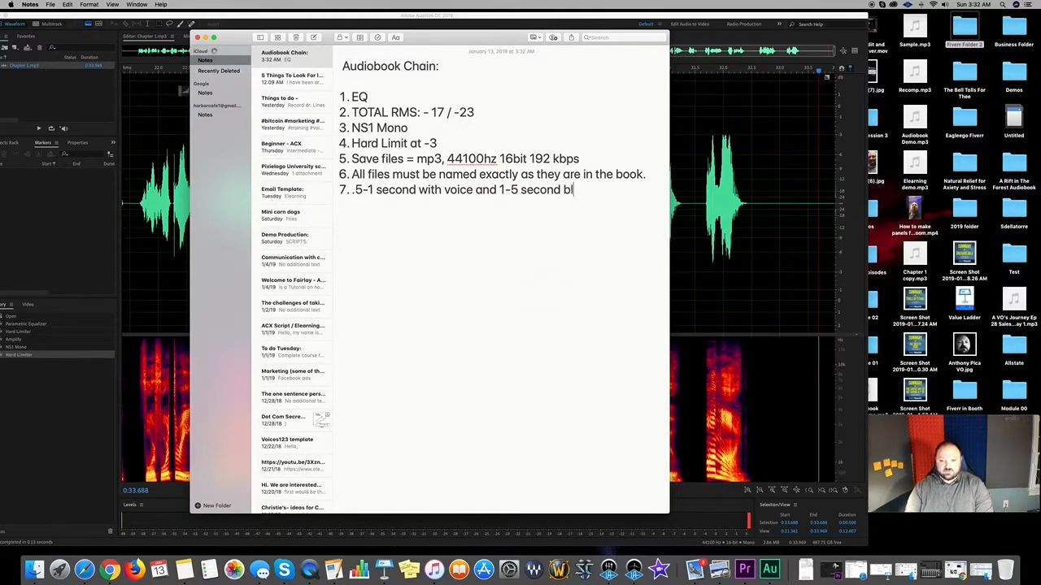
{"action": "type", "text": "ank space."}
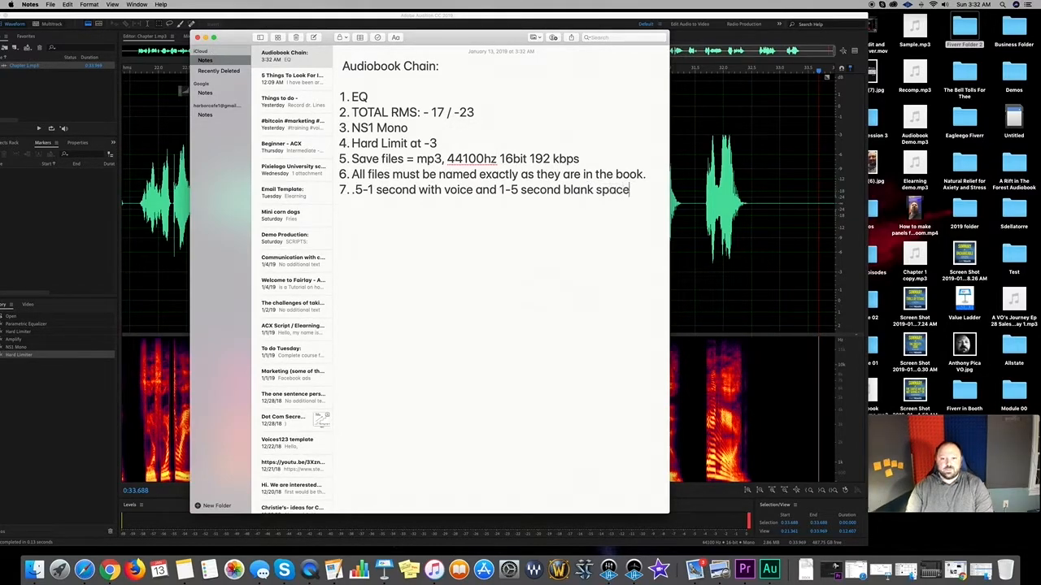